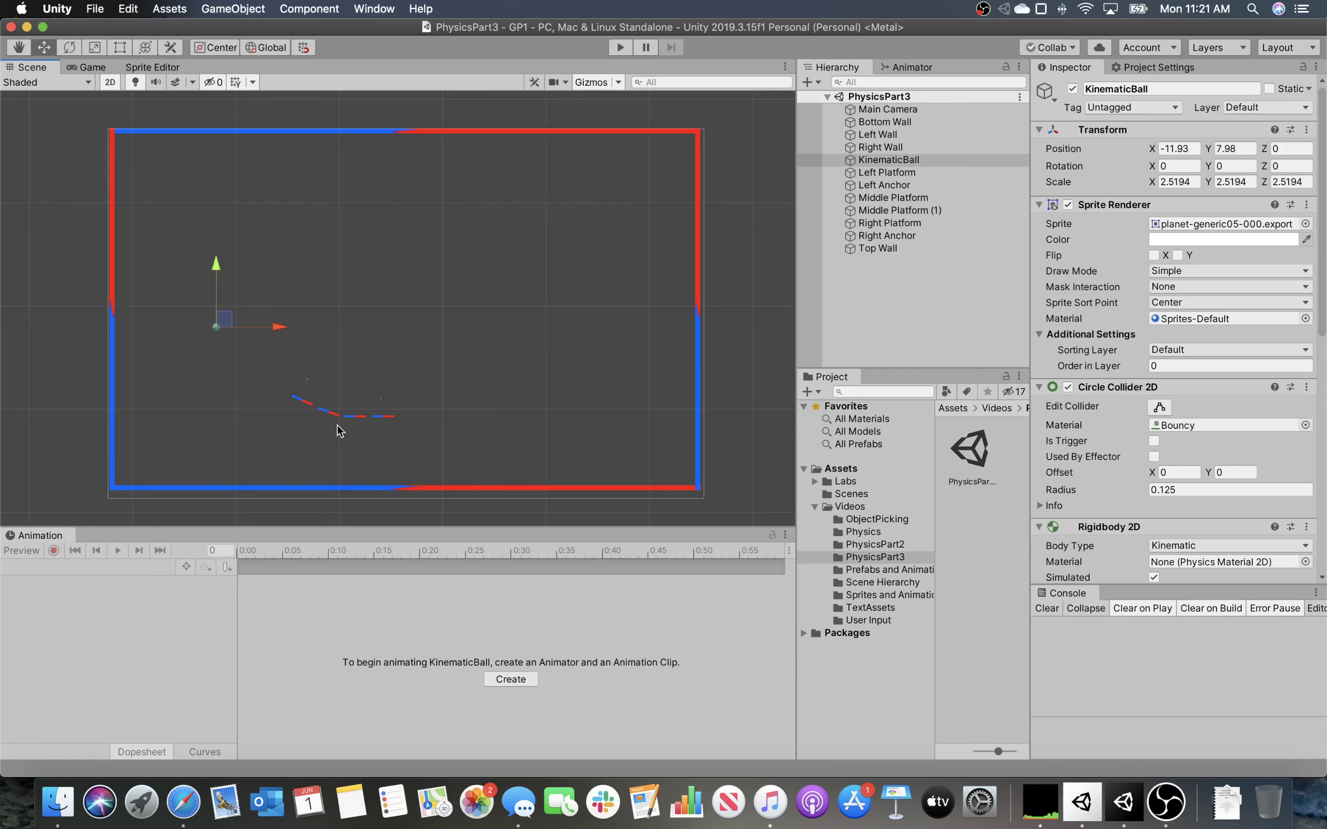
pyautogui.click(356, 421)
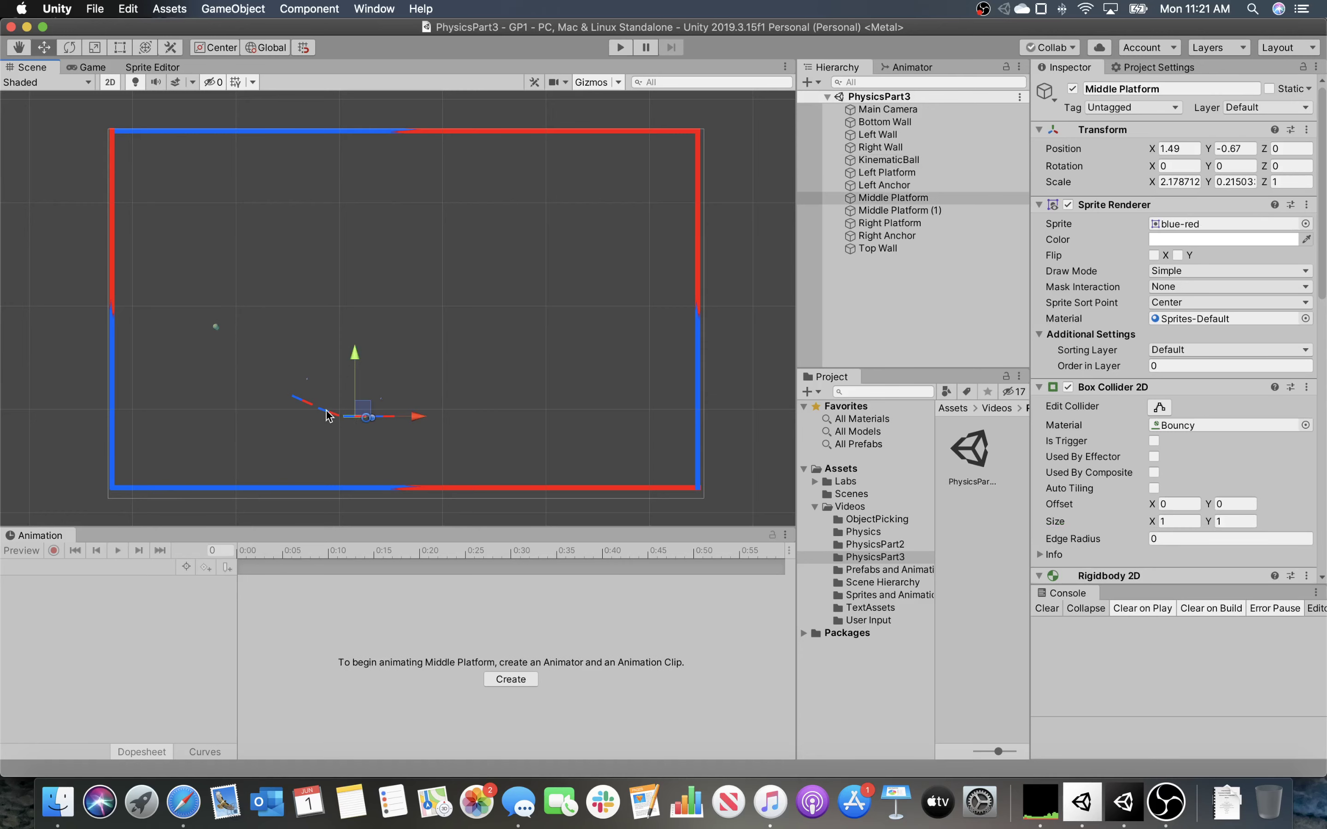
pyautogui.click(310, 386)
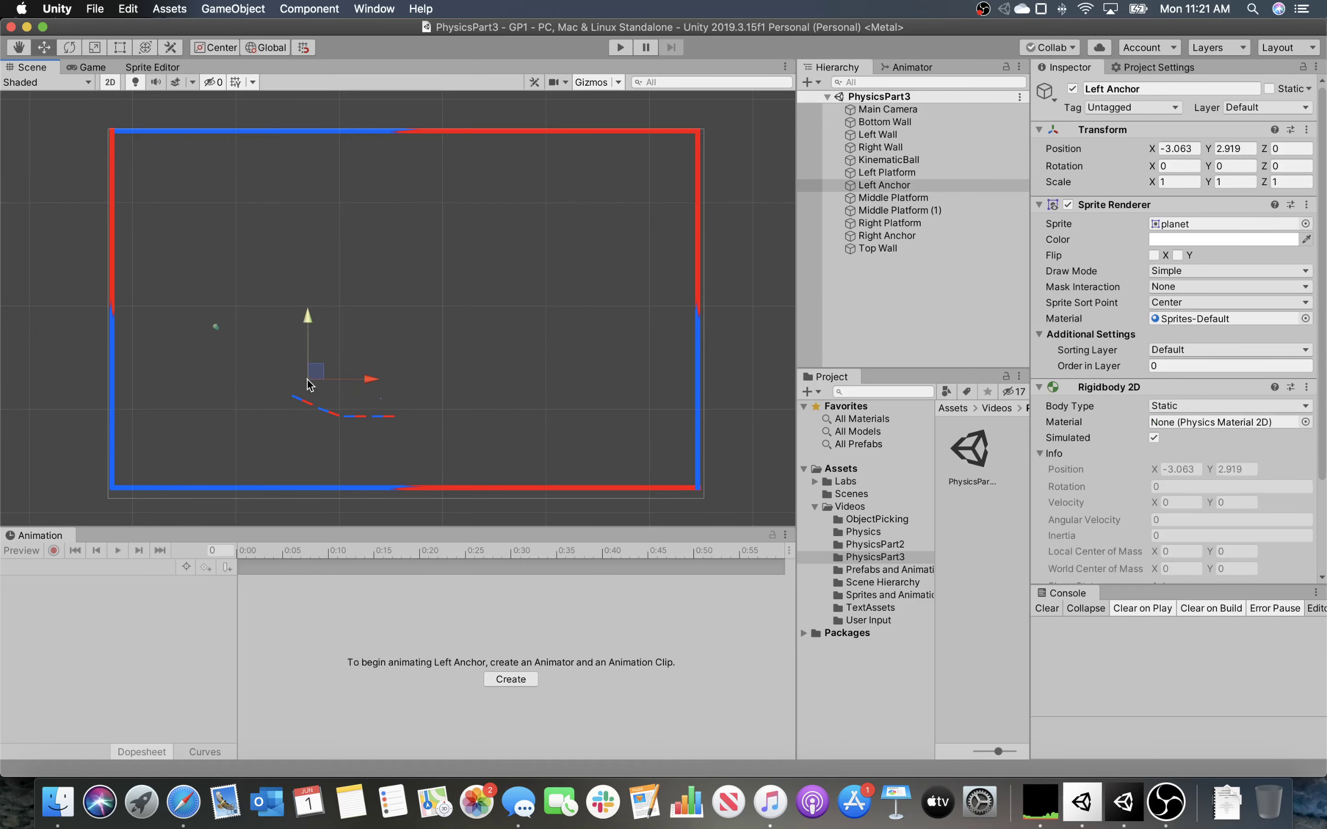
pyautogui.scroll(-3, 1176, 426)
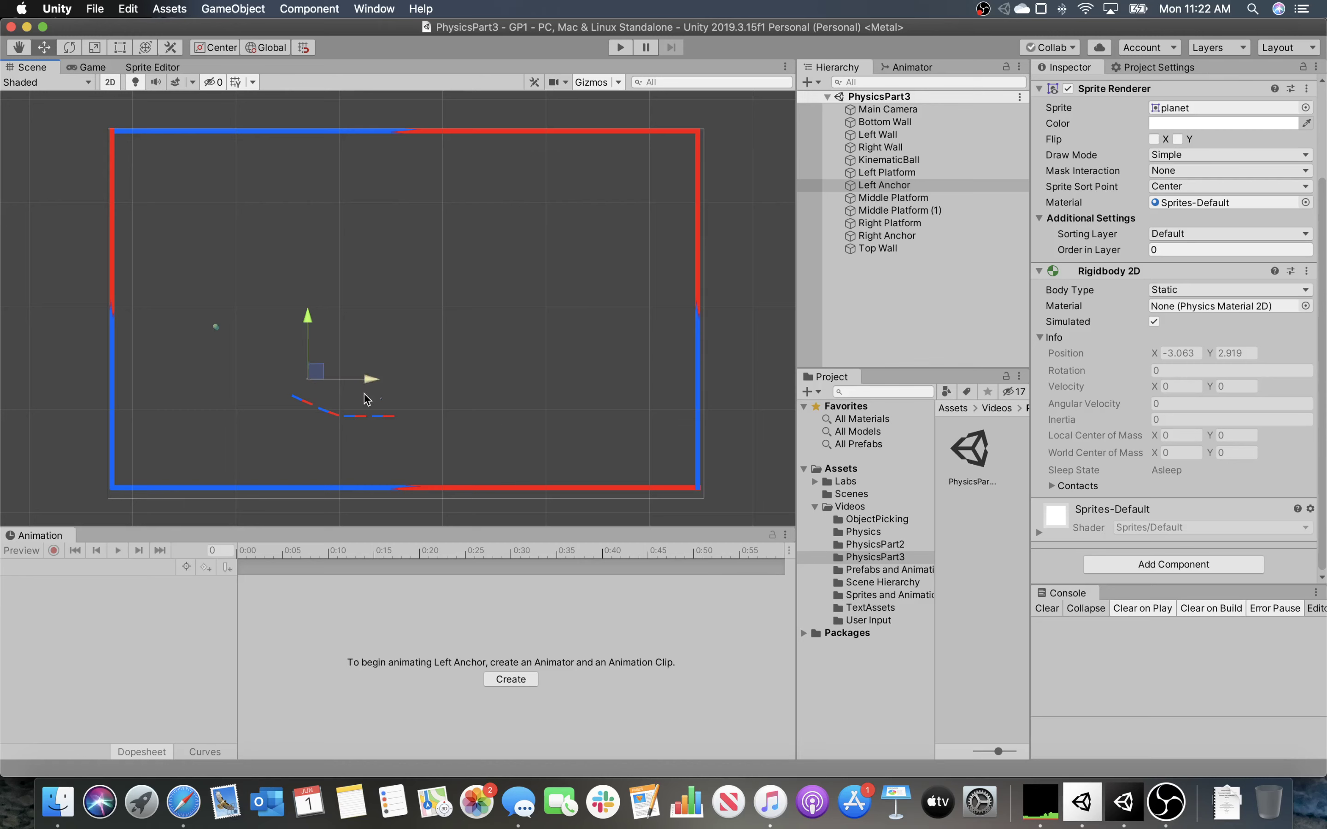
pyautogui.click(444, 426)
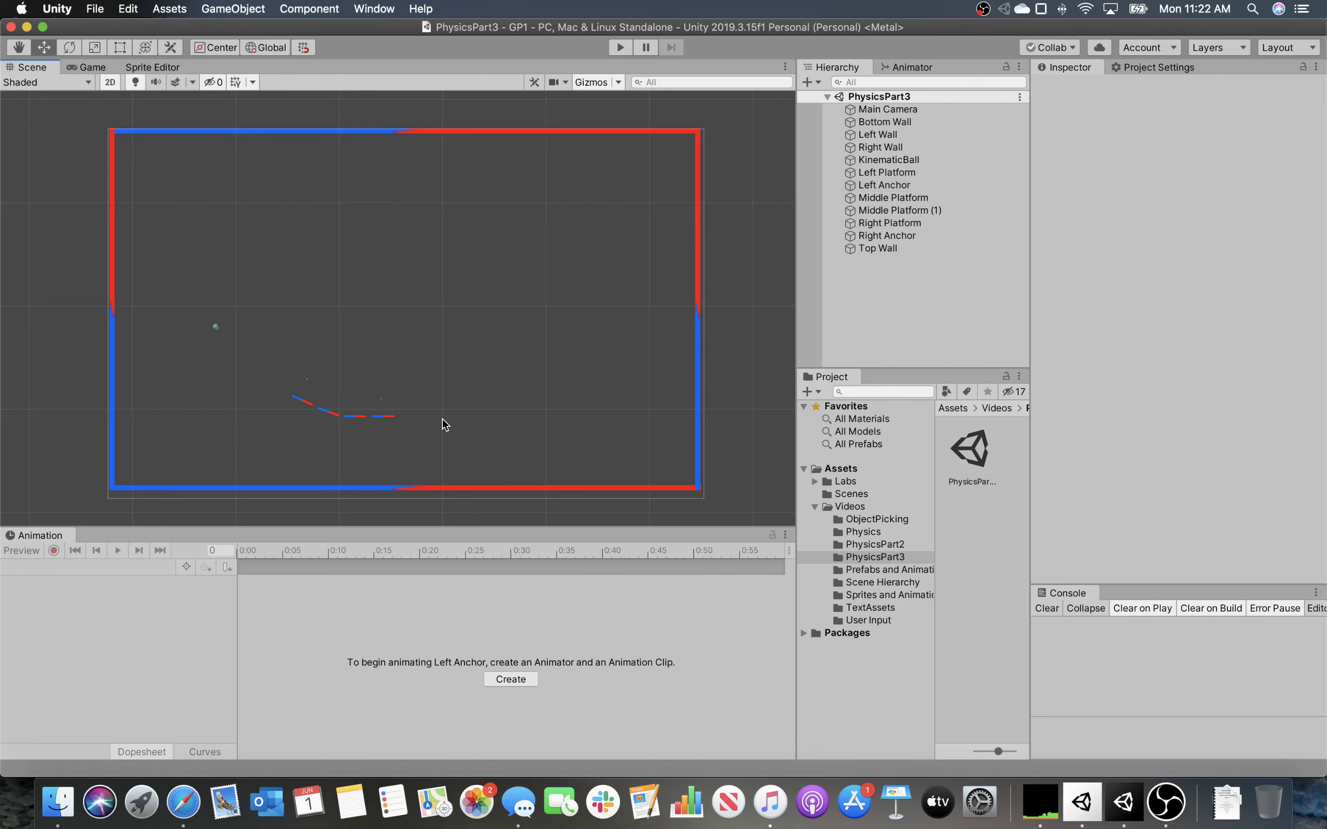
# Create an empty game object at the scene's root level and name it Bridge
pyautogui.moveTo(287, 380); pyautogui.dragTo(436, 453)
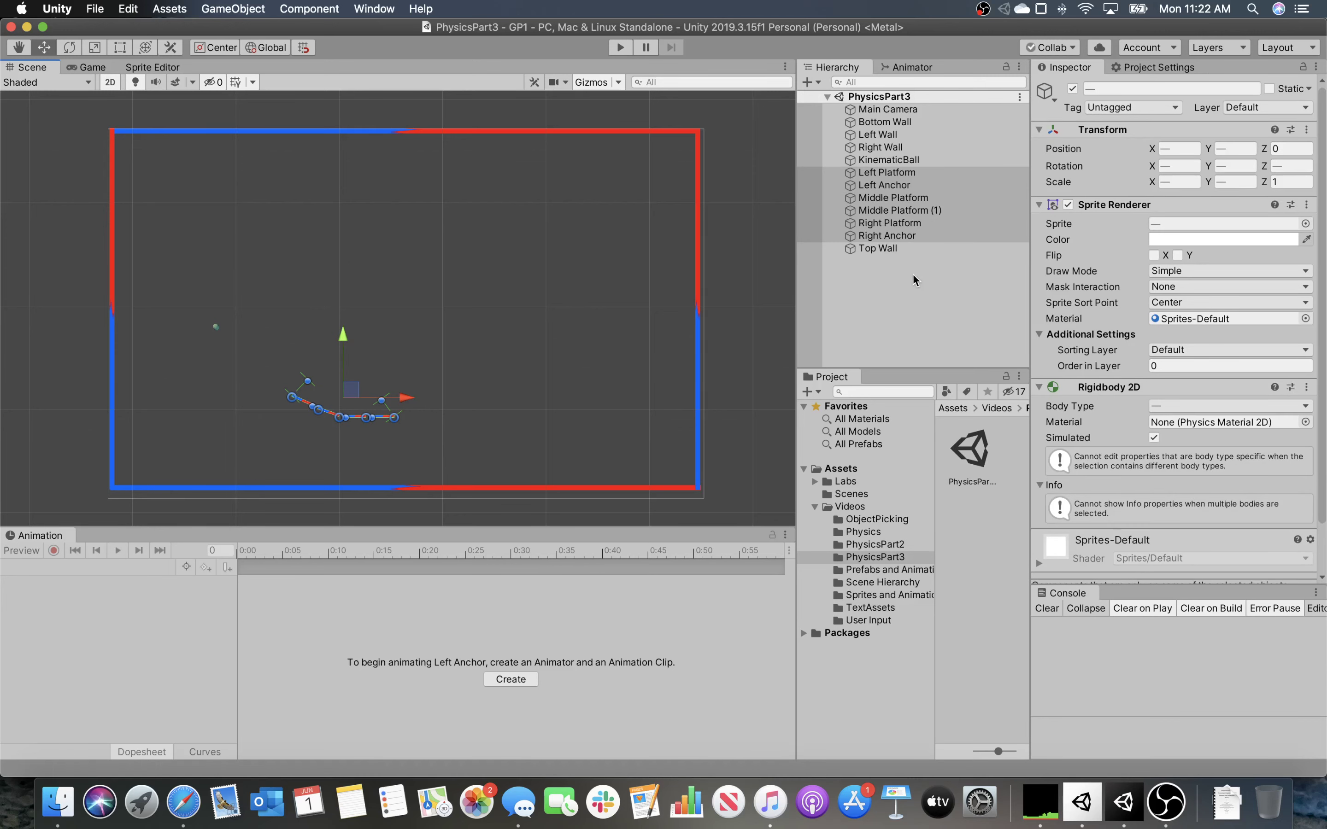
pyautogui.rightClick(875, 288)
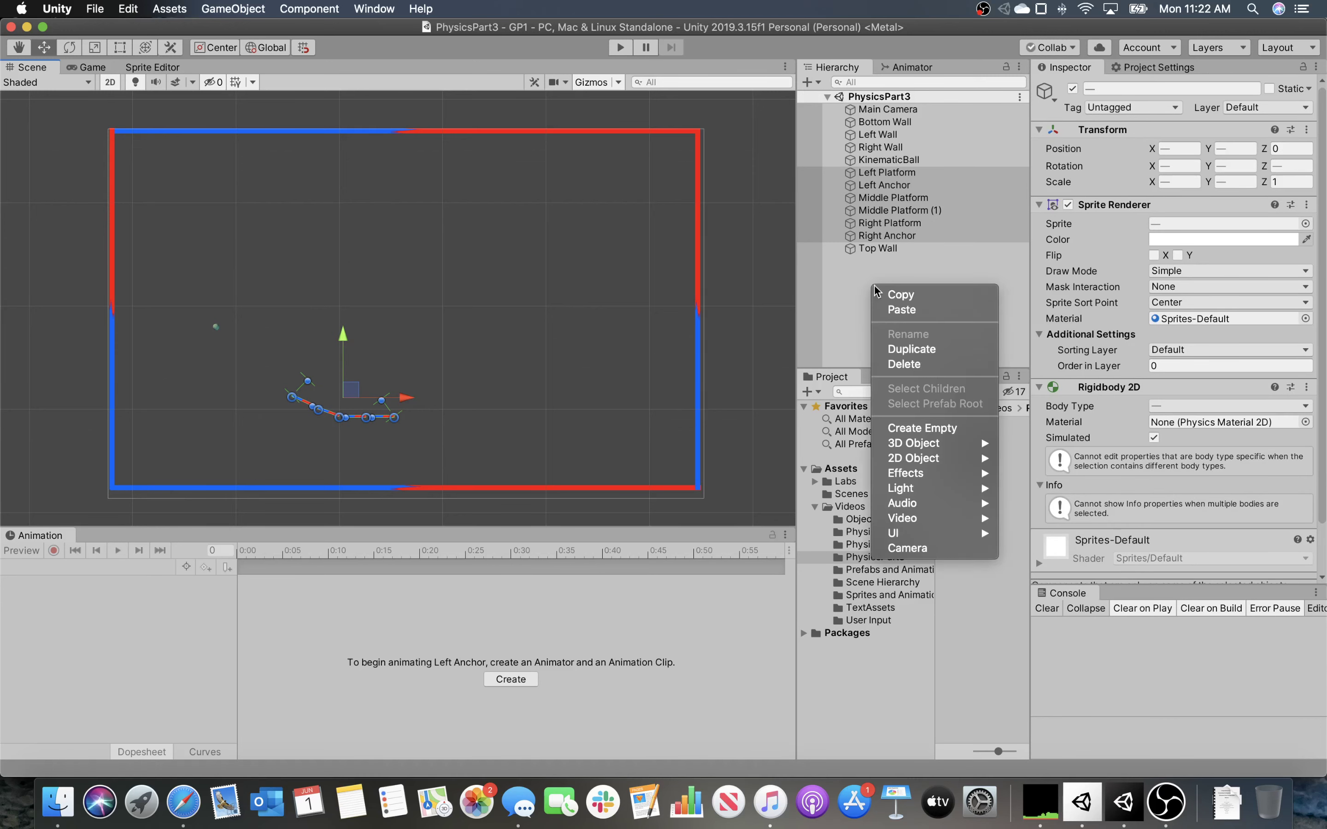
pyautogui.click(891, 428)
pyautogui.click(1131, 107)
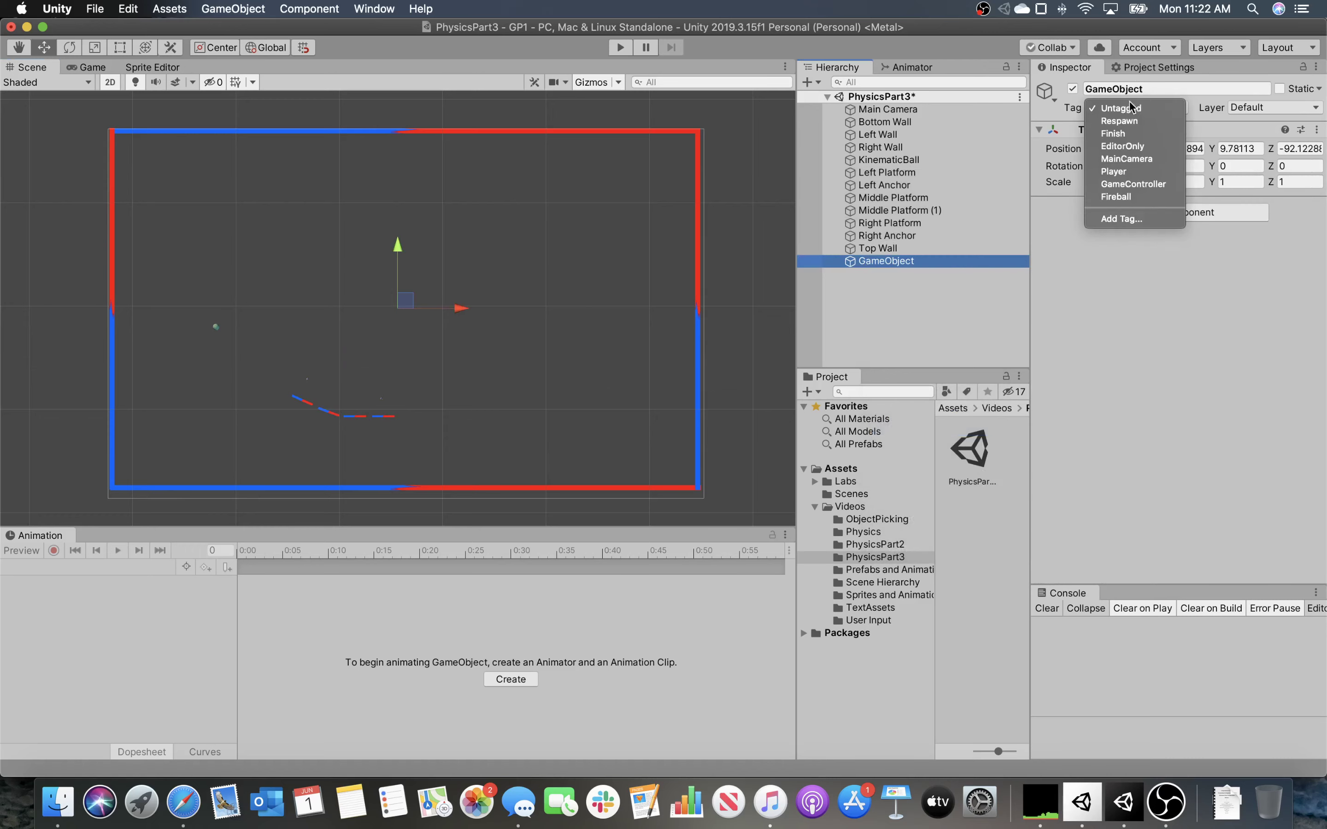
pyautogui.click(1134, 89)
pyautogui.write('B')
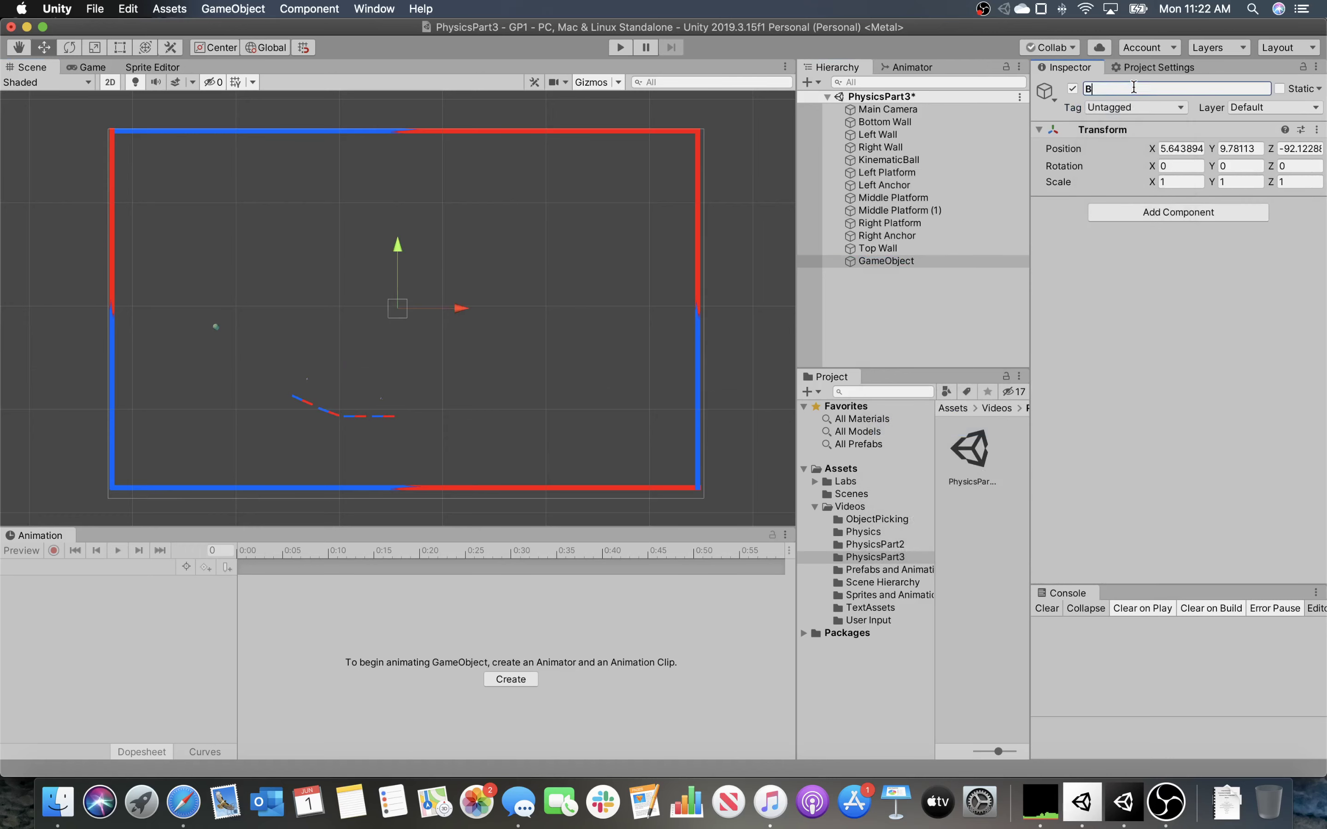
pyautogui.write('ridge')
pyautogui.press('Return')
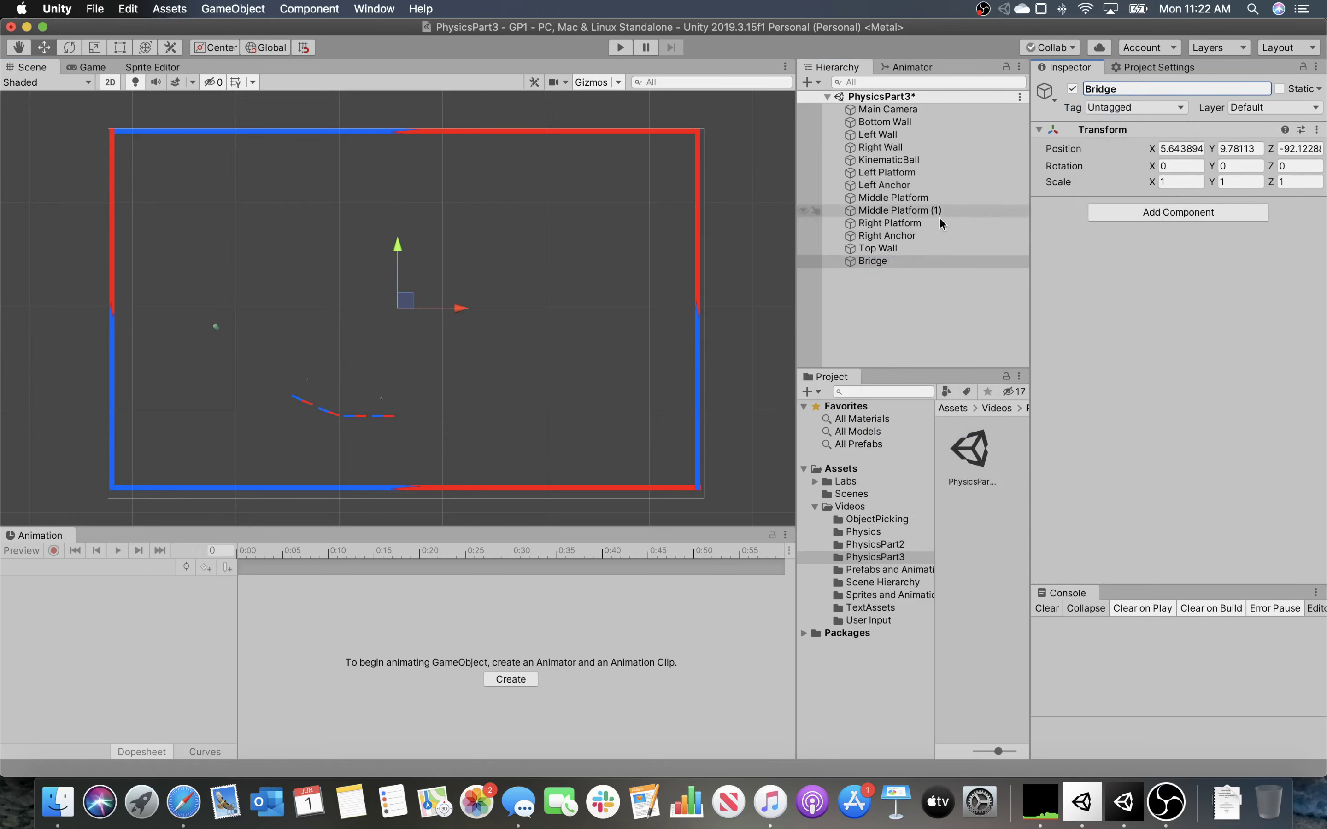
# Make all four platforms and both anchors children of the Bridge object
pyautogui.click(235, 366)
pyautogui.moveTo(284, 378); pyautogui.dragTo(442, 431)
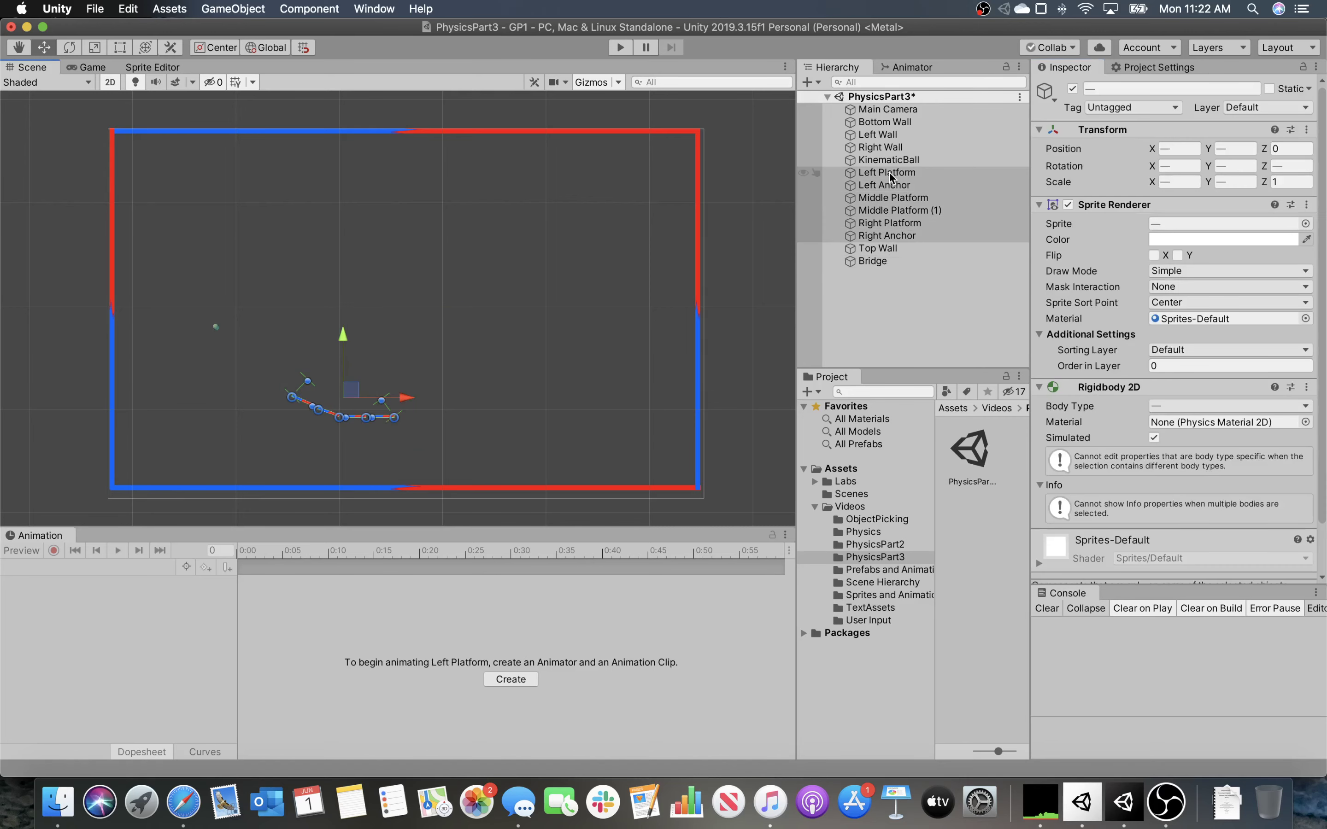
pyautogui.click(932, 200)
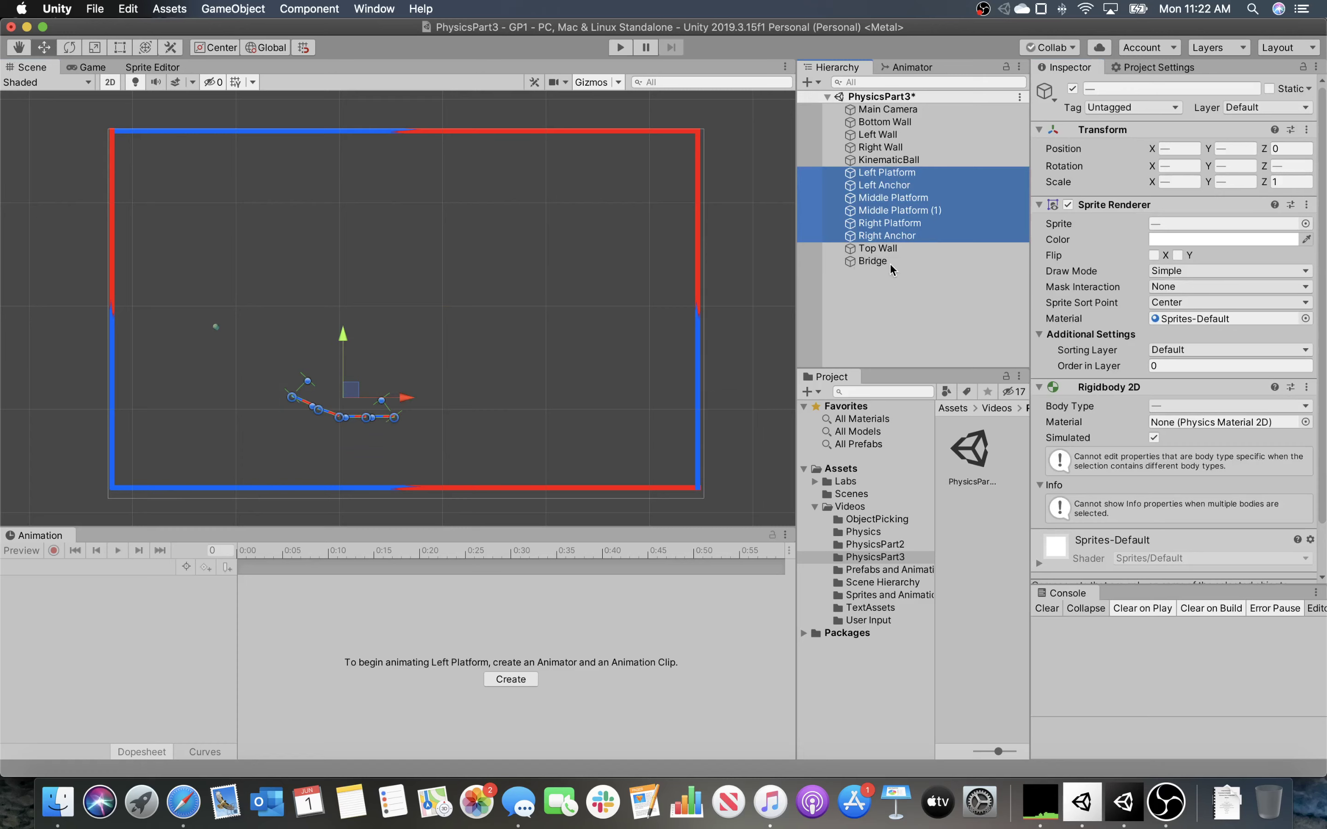
pyautogui.moveTo(869, 181); pyautogui.dragTo(873, 263)
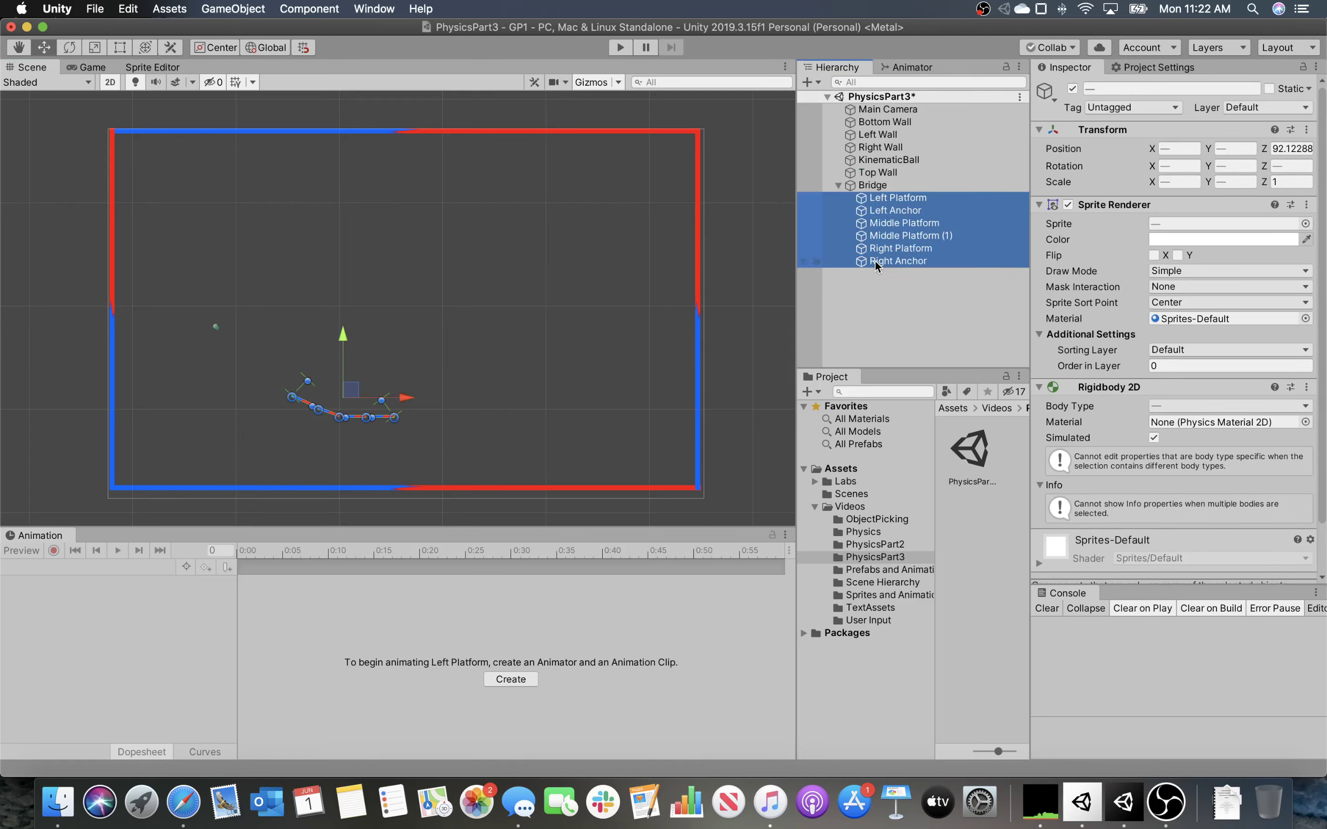
# Move the whole Bridge into the lower-left area of the walled arena, to about X -9.03, Y 7.72
pyautogui.click(862, 189)
pyautogui.click(863, 309)
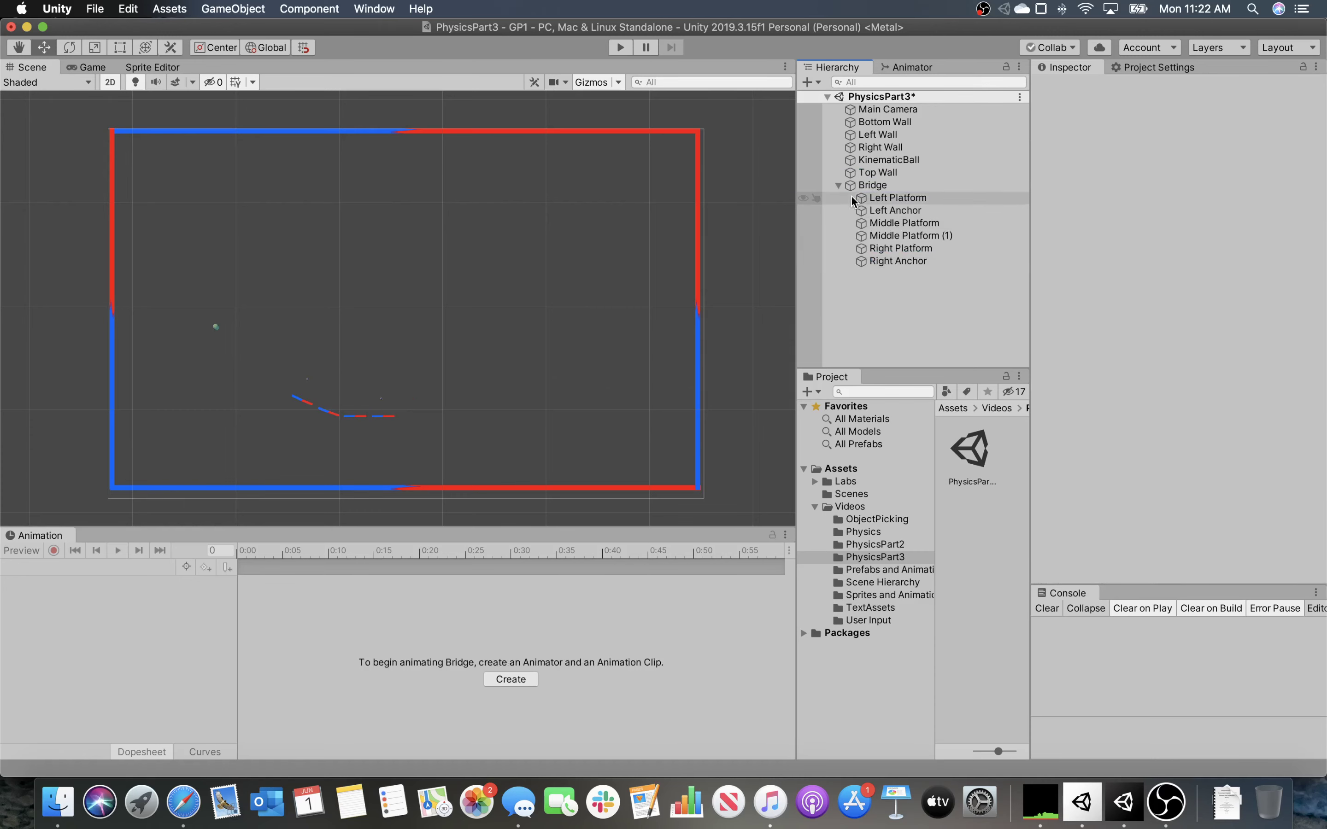
pyautogui.click(867, 188)
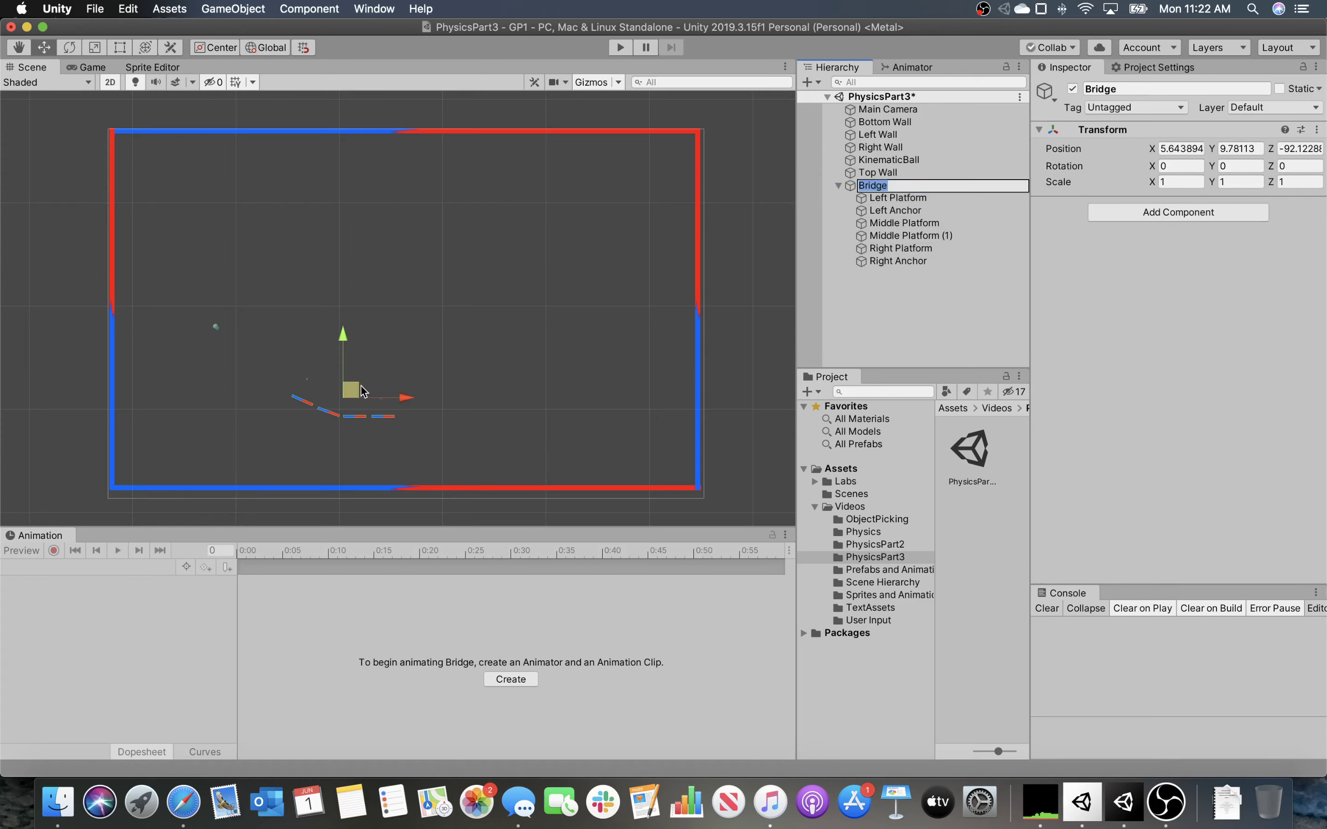
pyautogui.moveTo(351, 389); pyautogui.dragTo(208, 414)
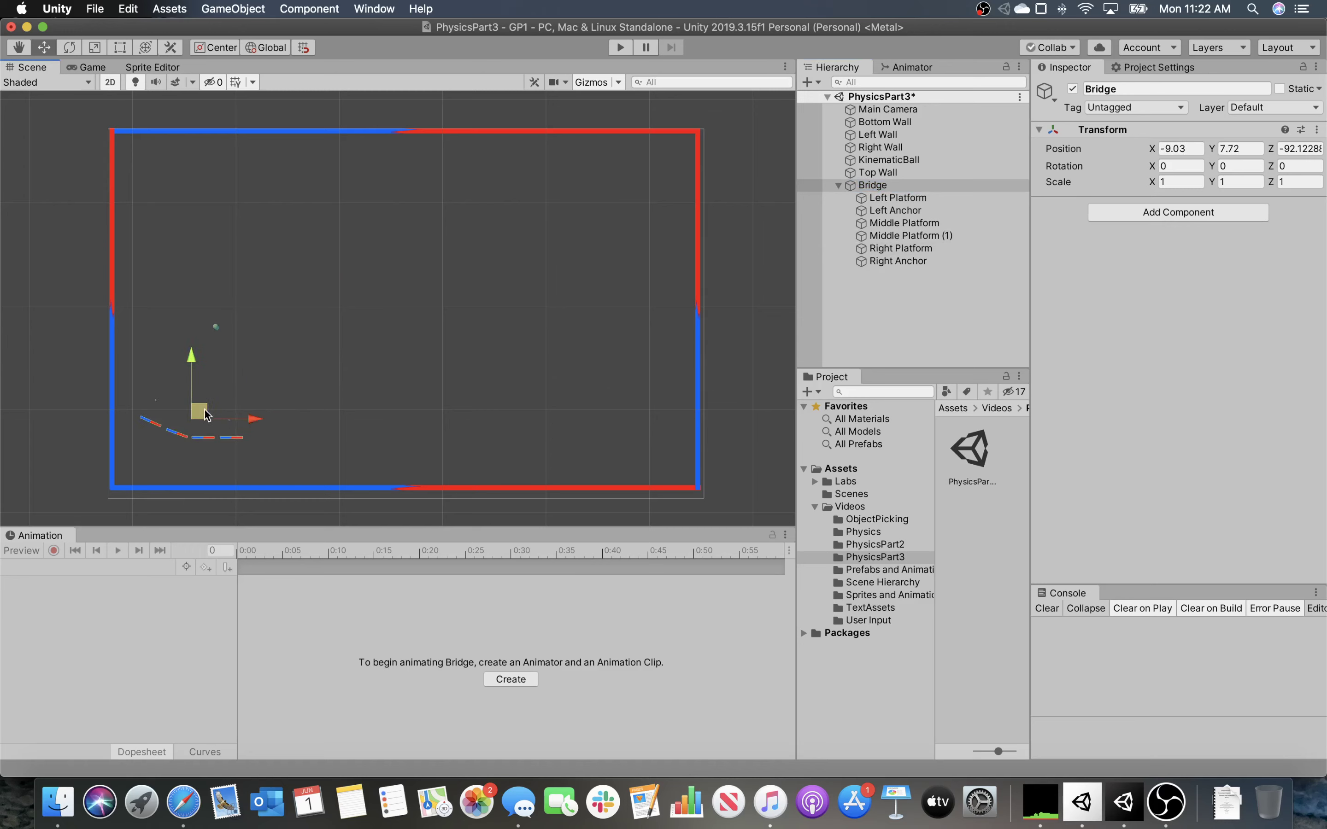
pyautogui.click(905, 184)
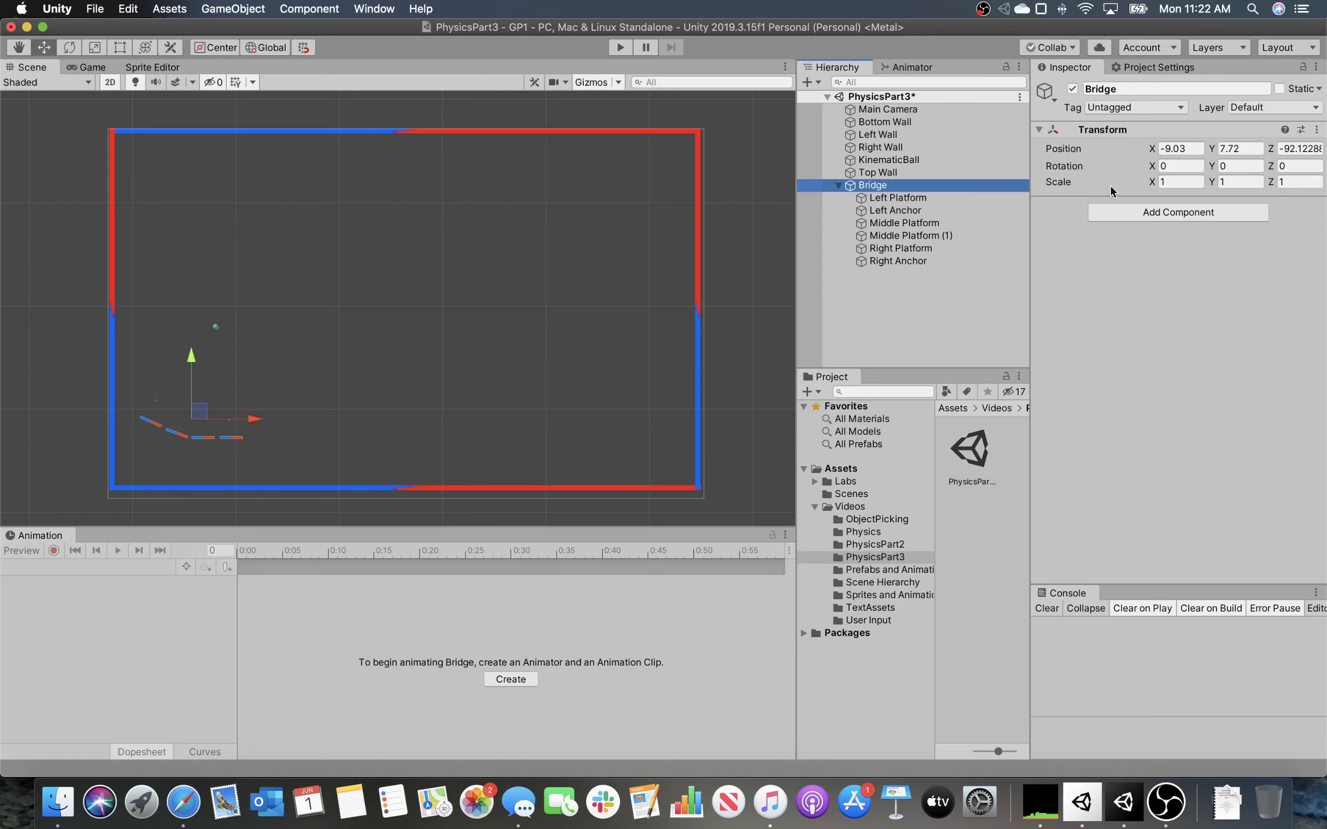
pyautogui.click(178, 438)
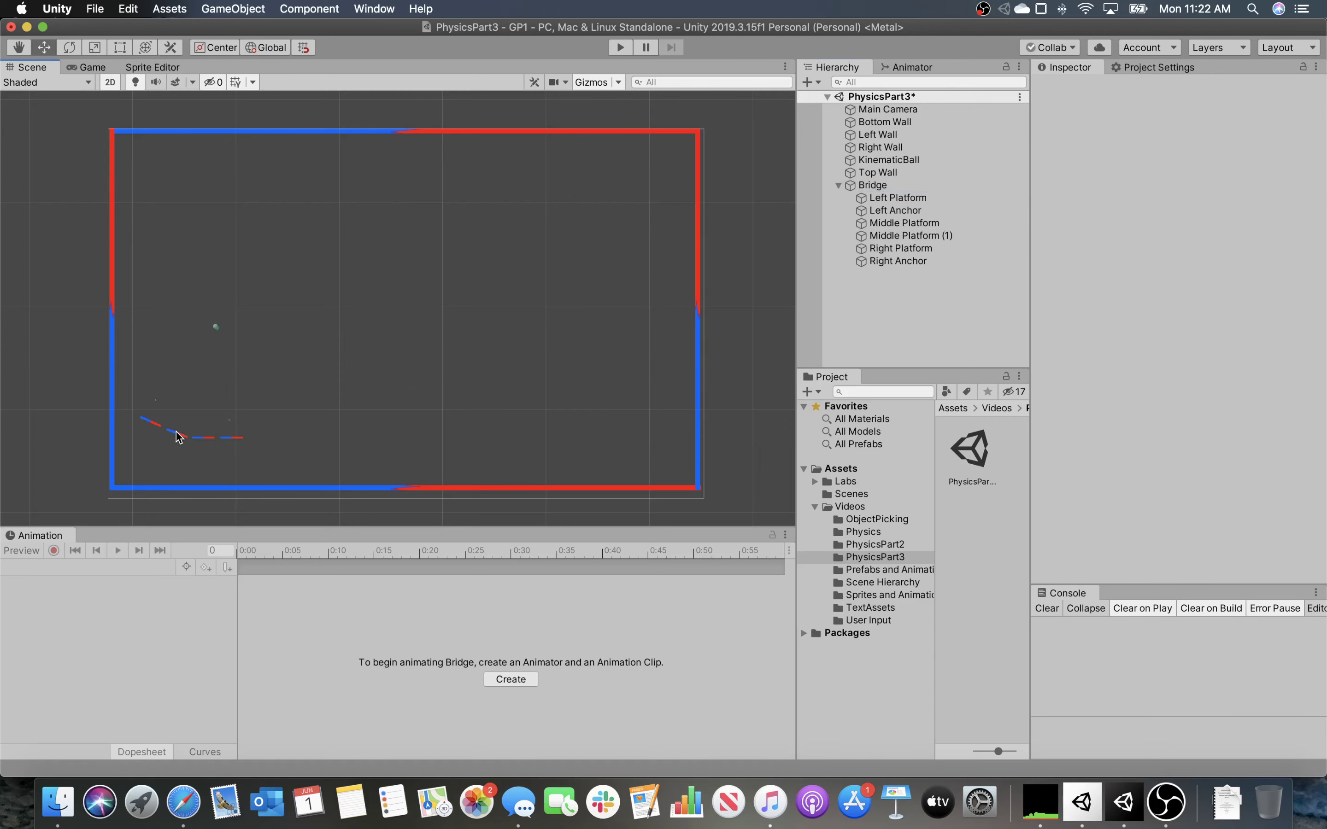
pyautogui.click(176, 439)
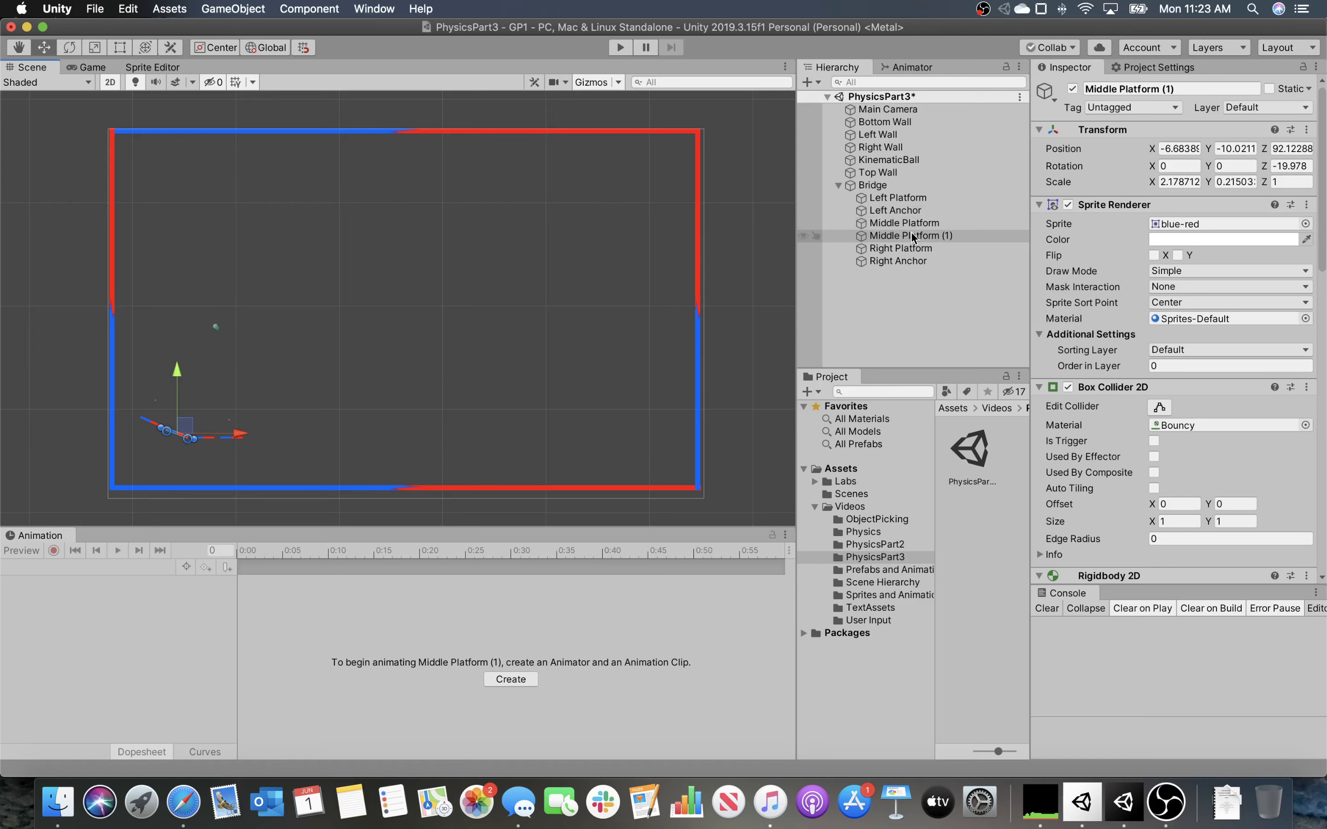
pyautogui.click(878, 186)
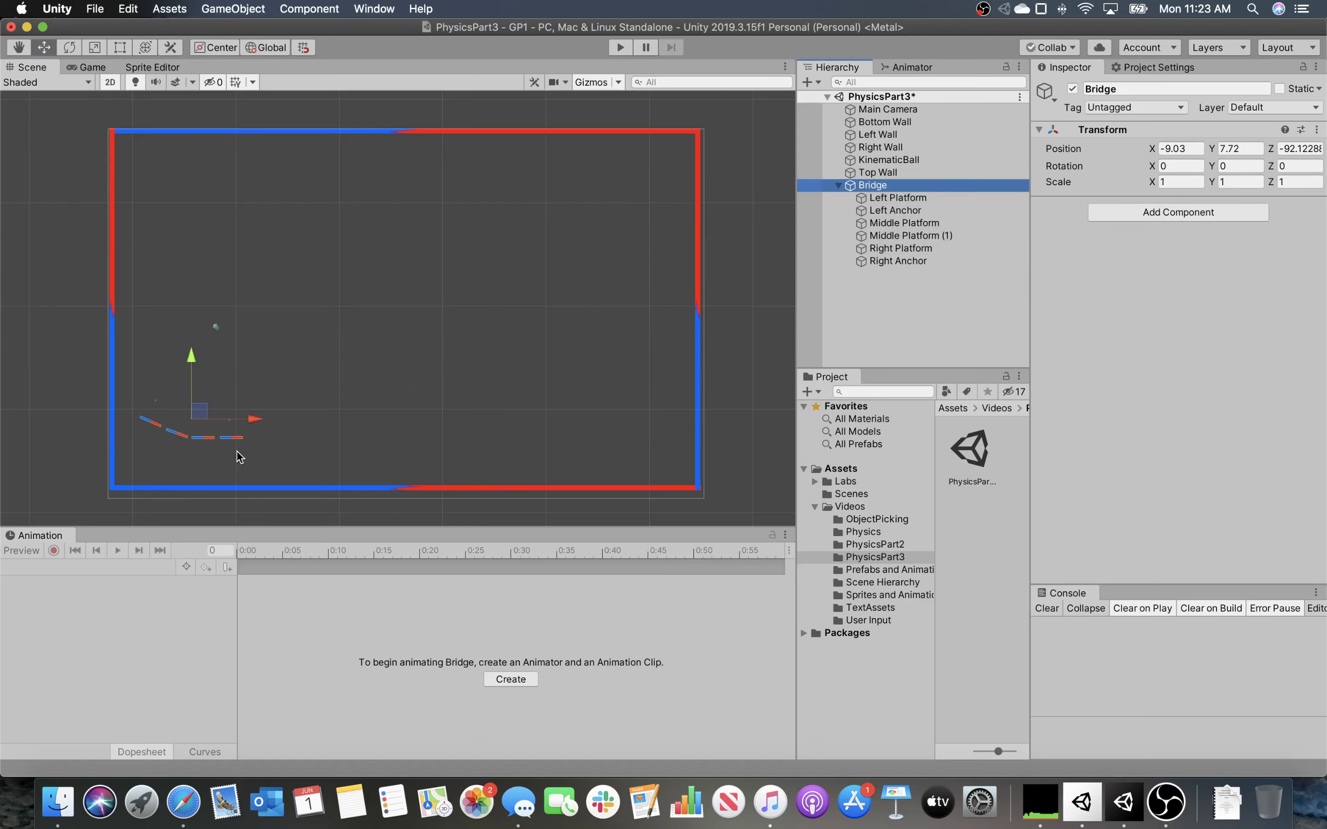
# Duplicate the Right Platform and place the copy up and to the right of the bridge, near the arena's middle
pyautogui.click(231, 438)
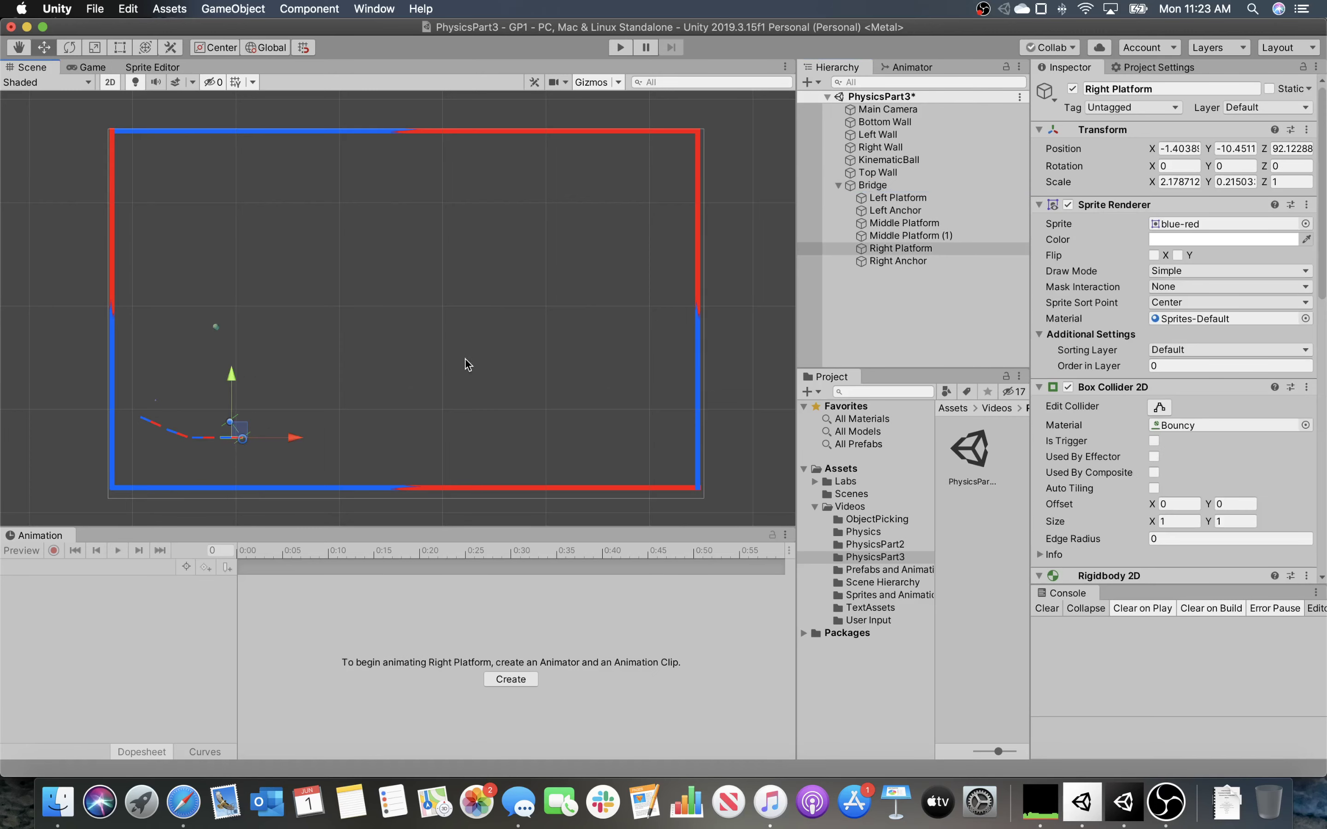
pyautogui.press('super+d')
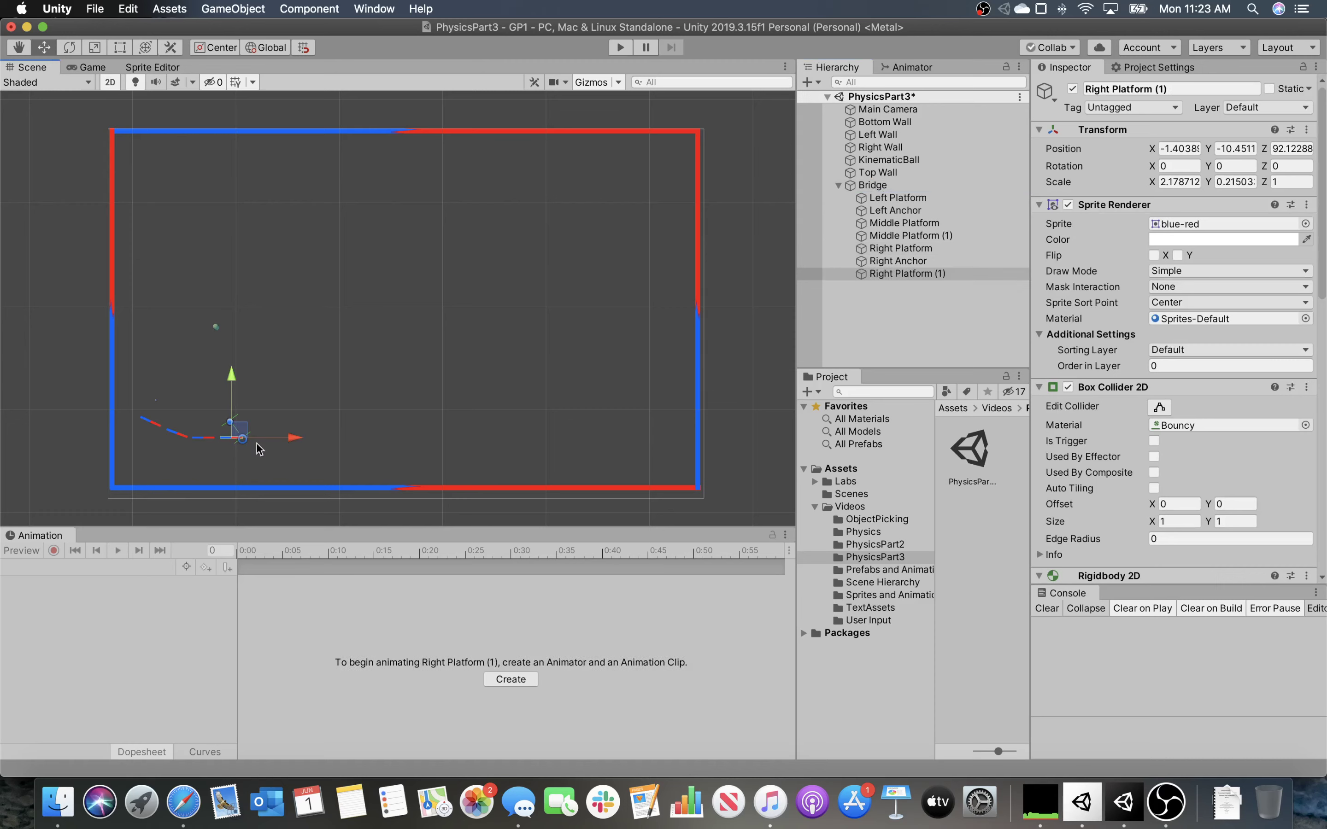
pyautogui.moveTo(240, 433); pyautogui.dragTo(383, 396)
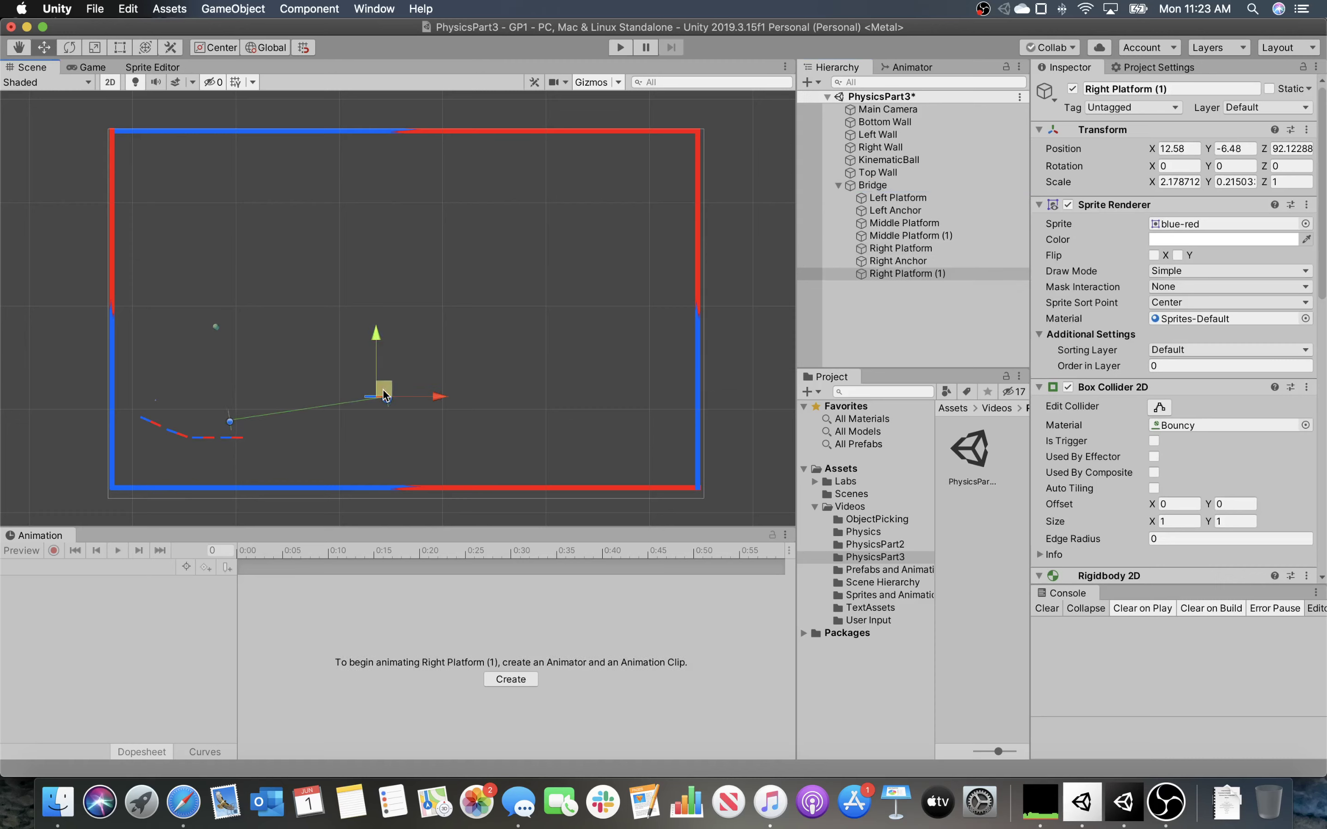
# Take the duplicated platform out of Bridge to the scene's root level and rename it Cart
pyautogui.moveTo(894, 276); pyautogui.dragTo(875, 184)
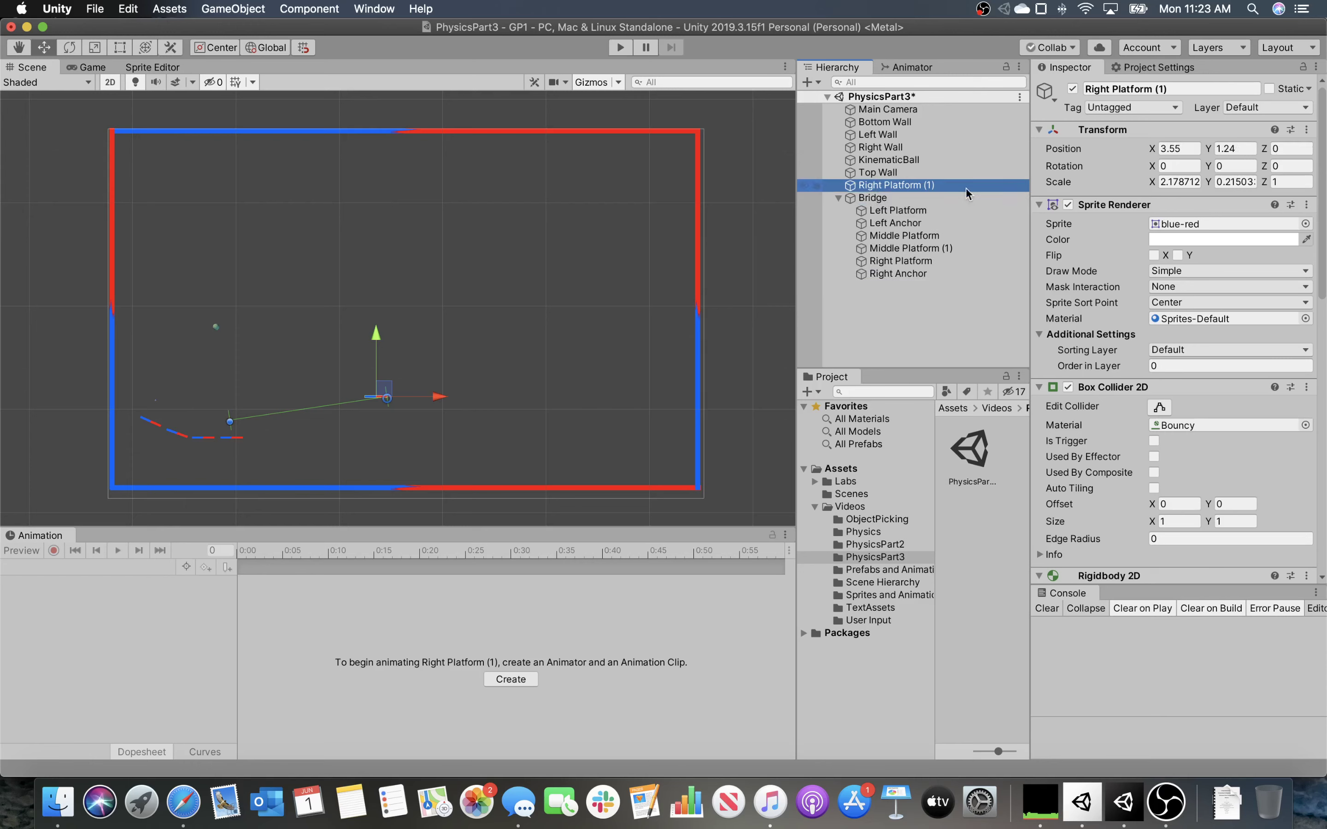
pyautogui.click(1131, 87)
pyautogui.write('Cart')
pyautogui.press('Return')
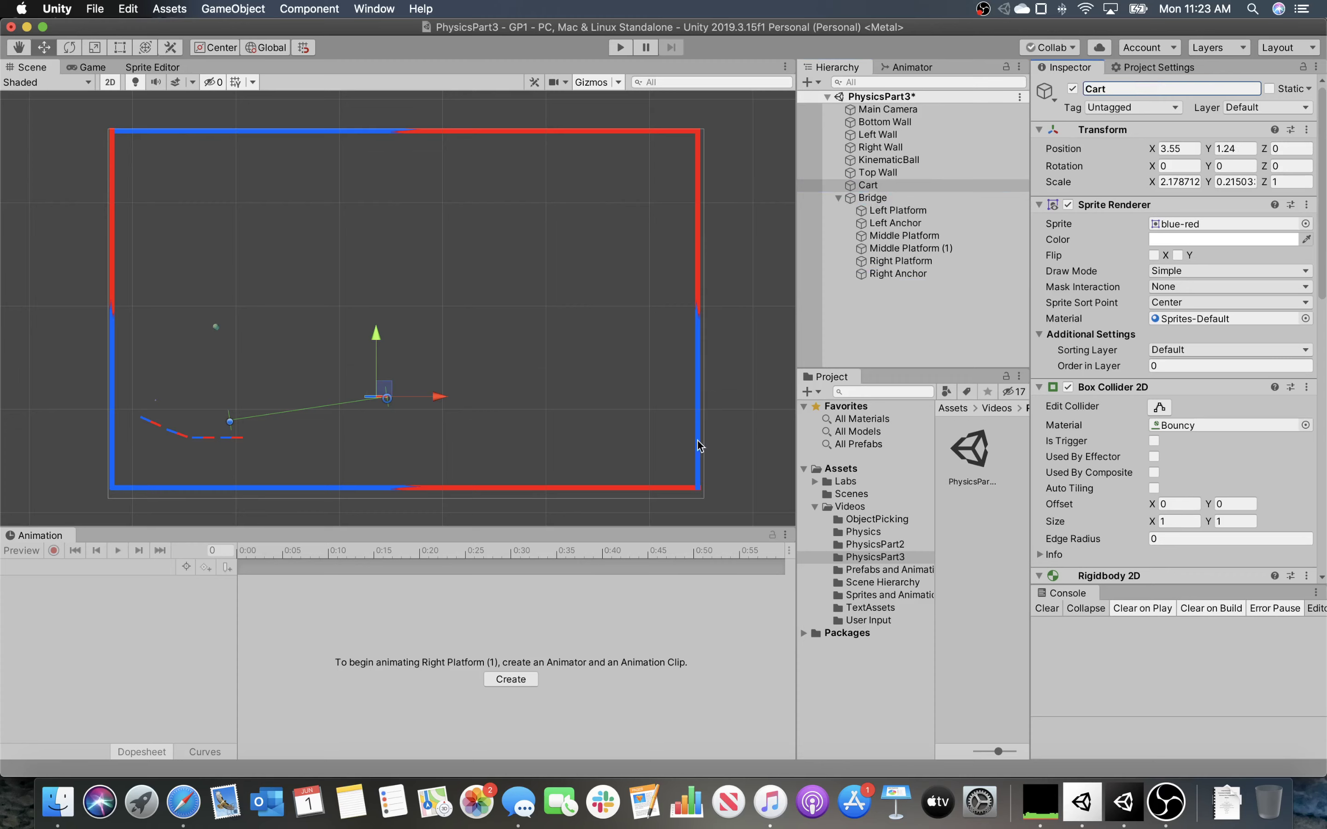
# Remove the Distance Joint 2D component from the Cart
pyautogui.scroll(5, 355, 415)
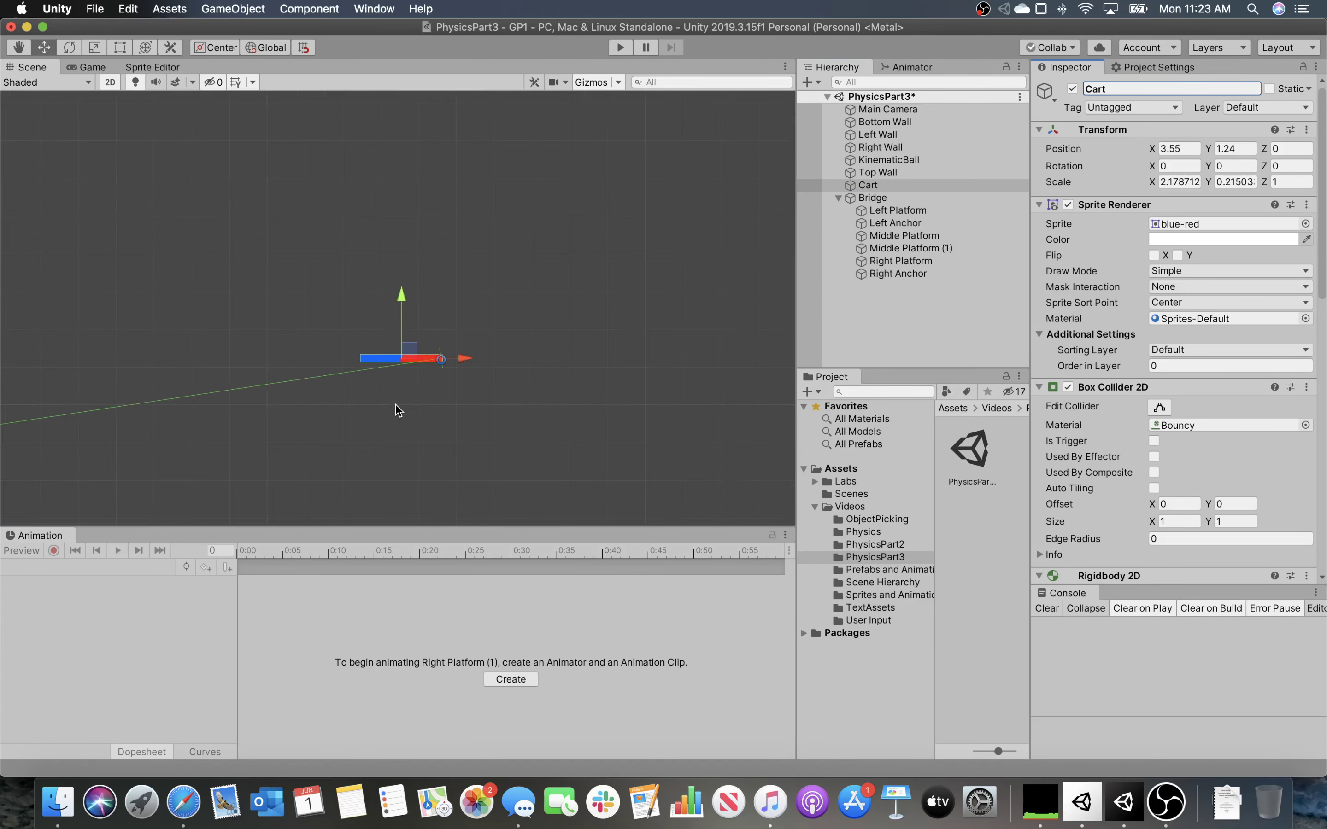
pyautogui.scroll(-10, 1180, 472)
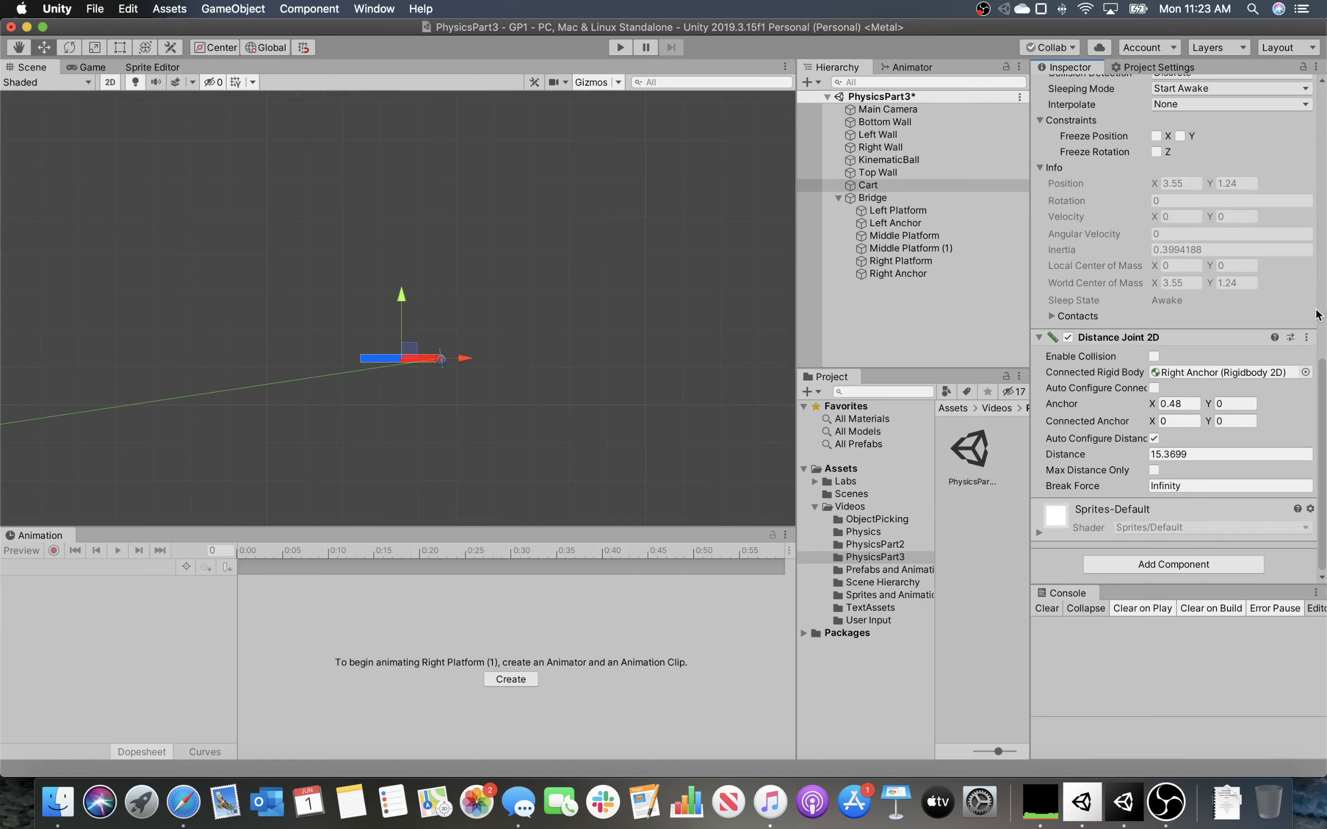
pyautogui.click(1309, 339)
pyautogui.click(1215, 377)
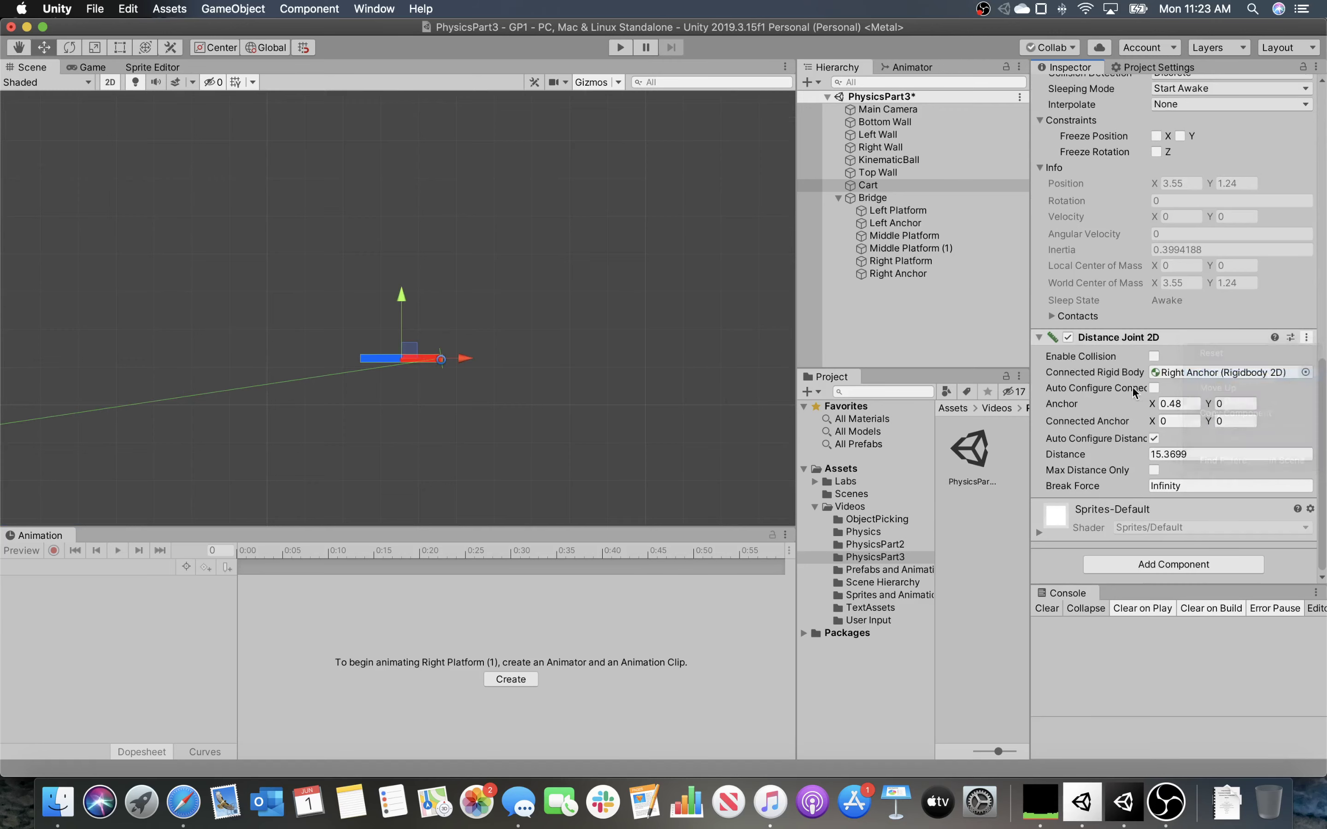
pyautogui.scroll(7, 1099, 377)
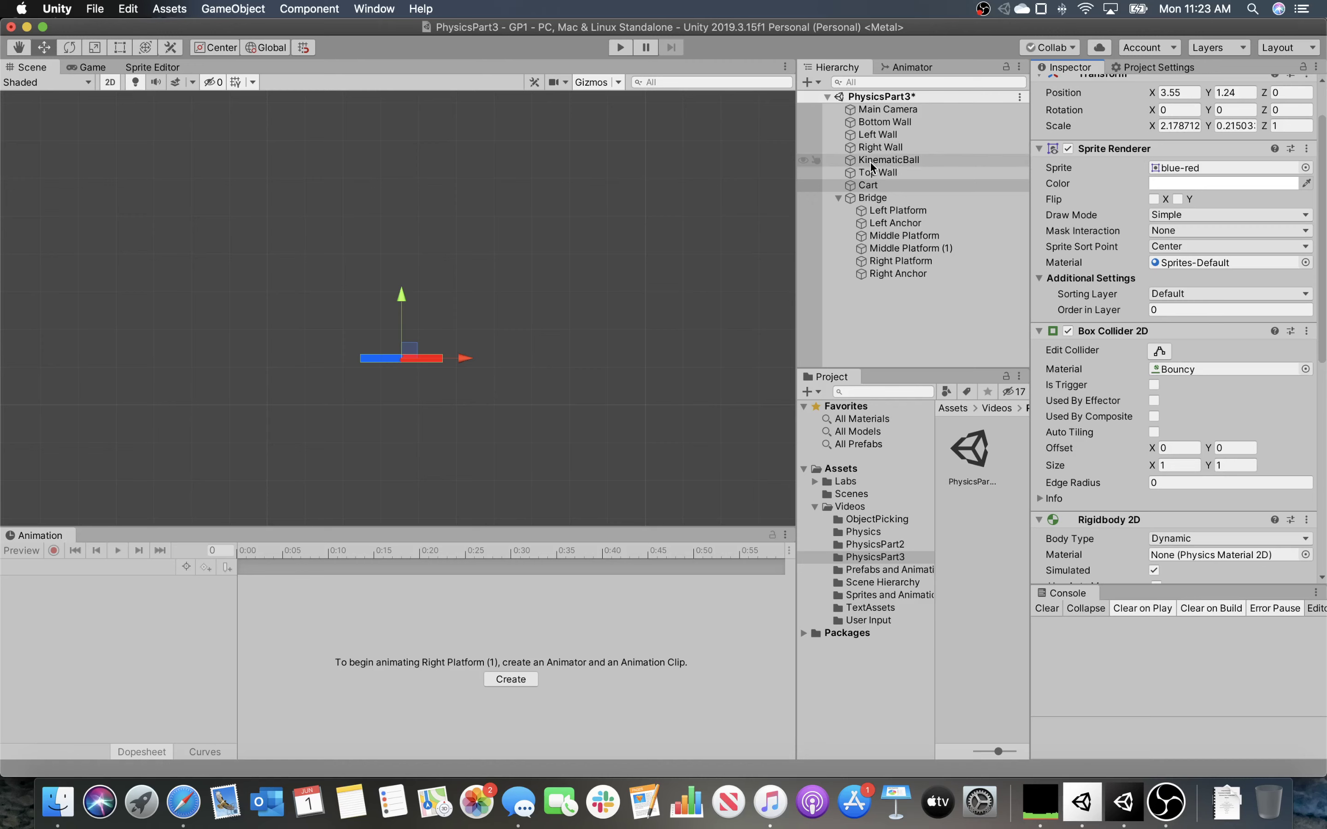
# Add a new 2D sprite object at the scene's root level and assign it the planet sprite
pyautogui.click(838, 198)
pyautogui.rightClick(849, 218)
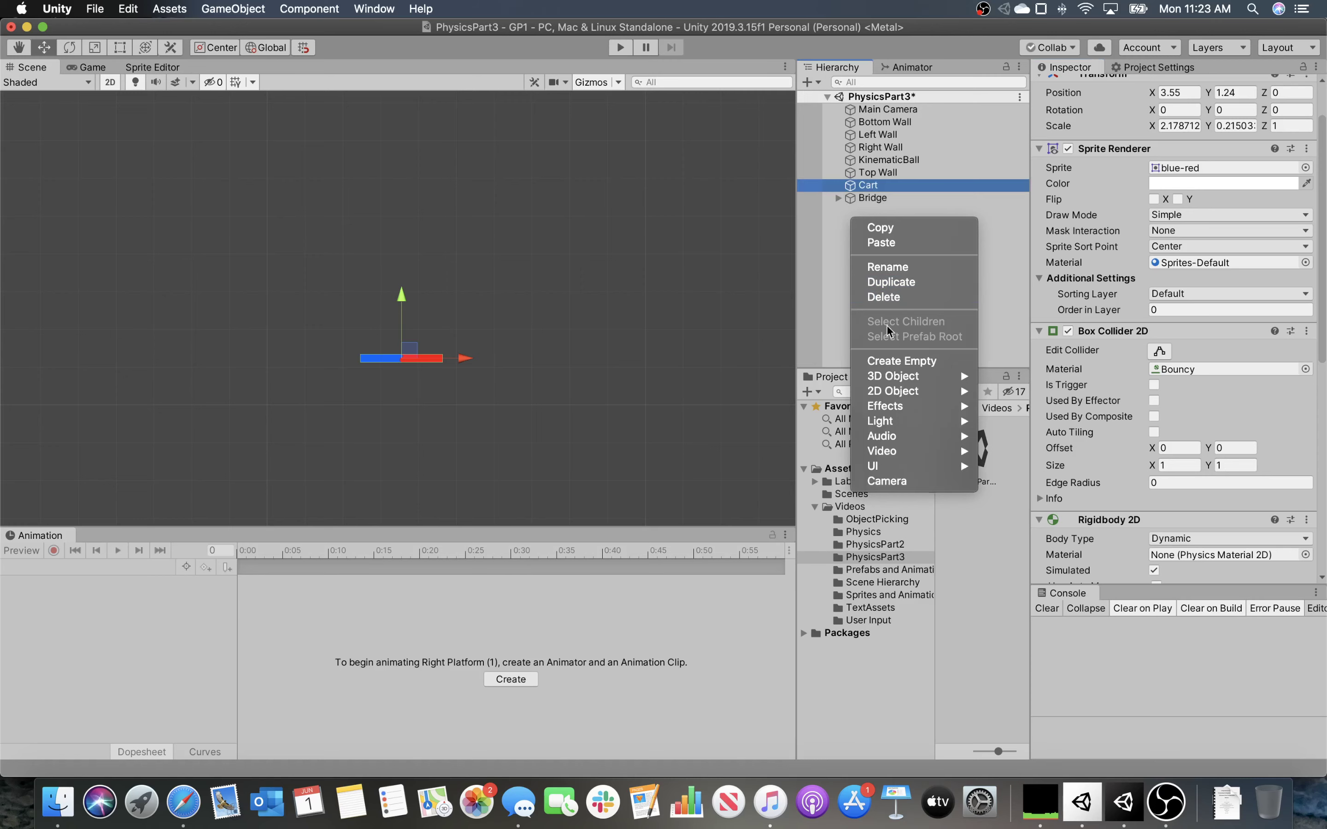
pyautogui.moveTo(900, 391)
pyautogui.click(1011, 397)
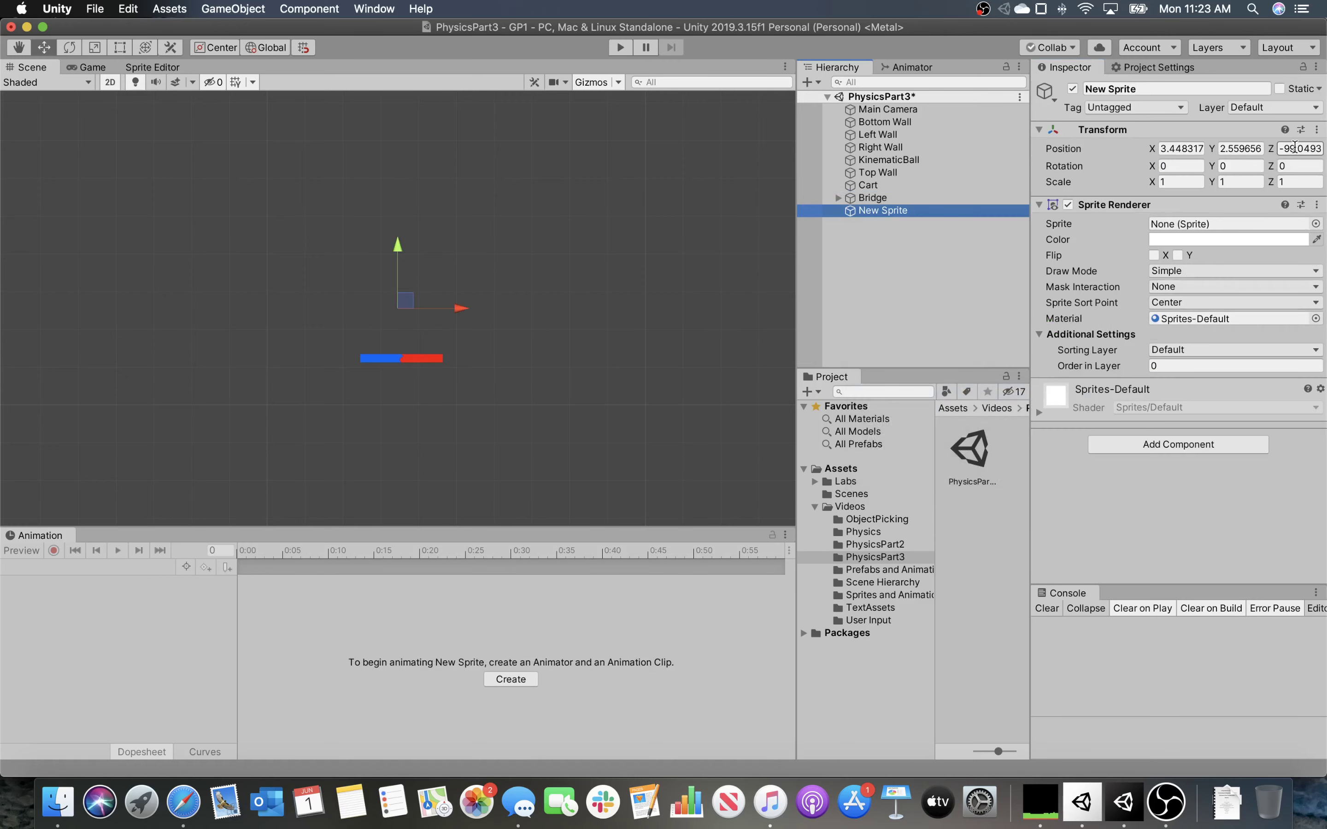
pyautogui.click(1315, 225)
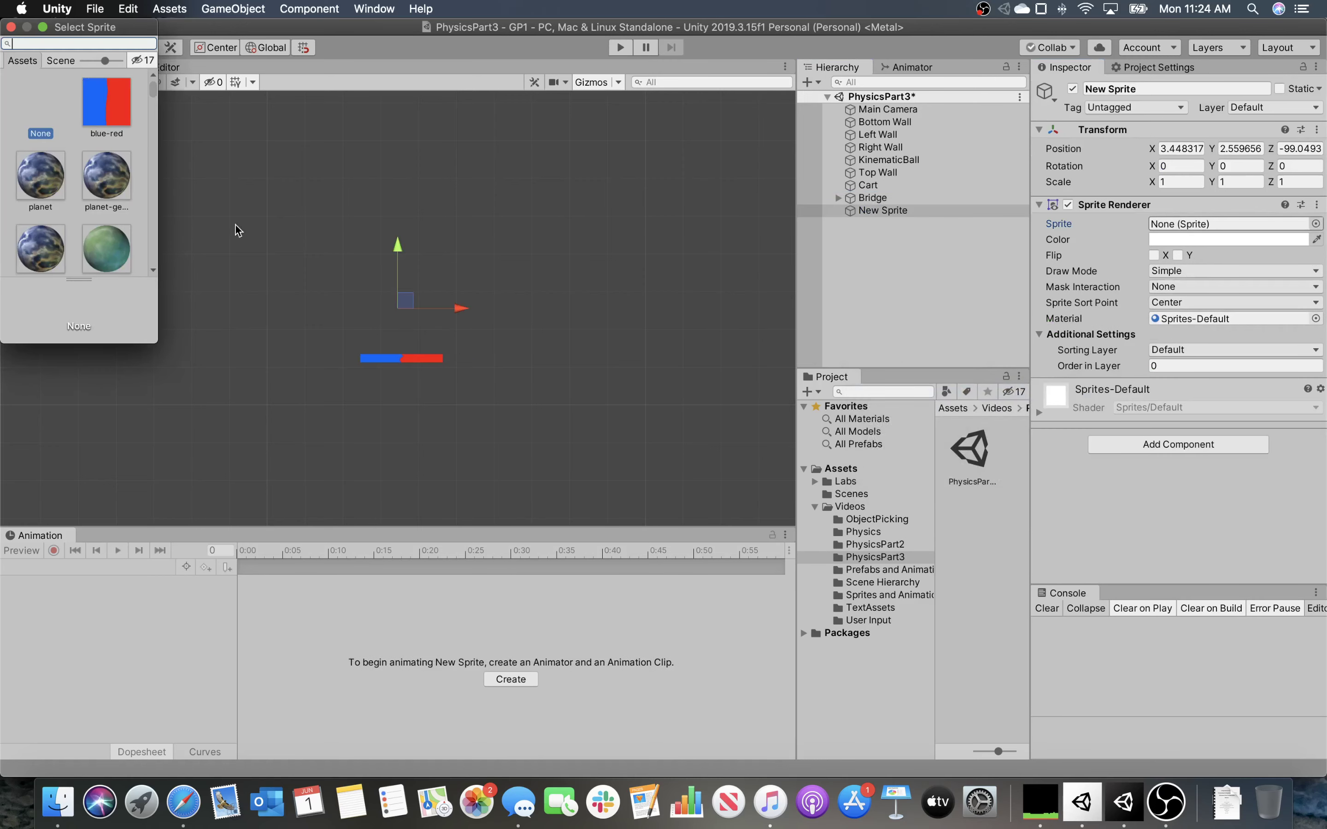
pyautogui.click(41, 174)
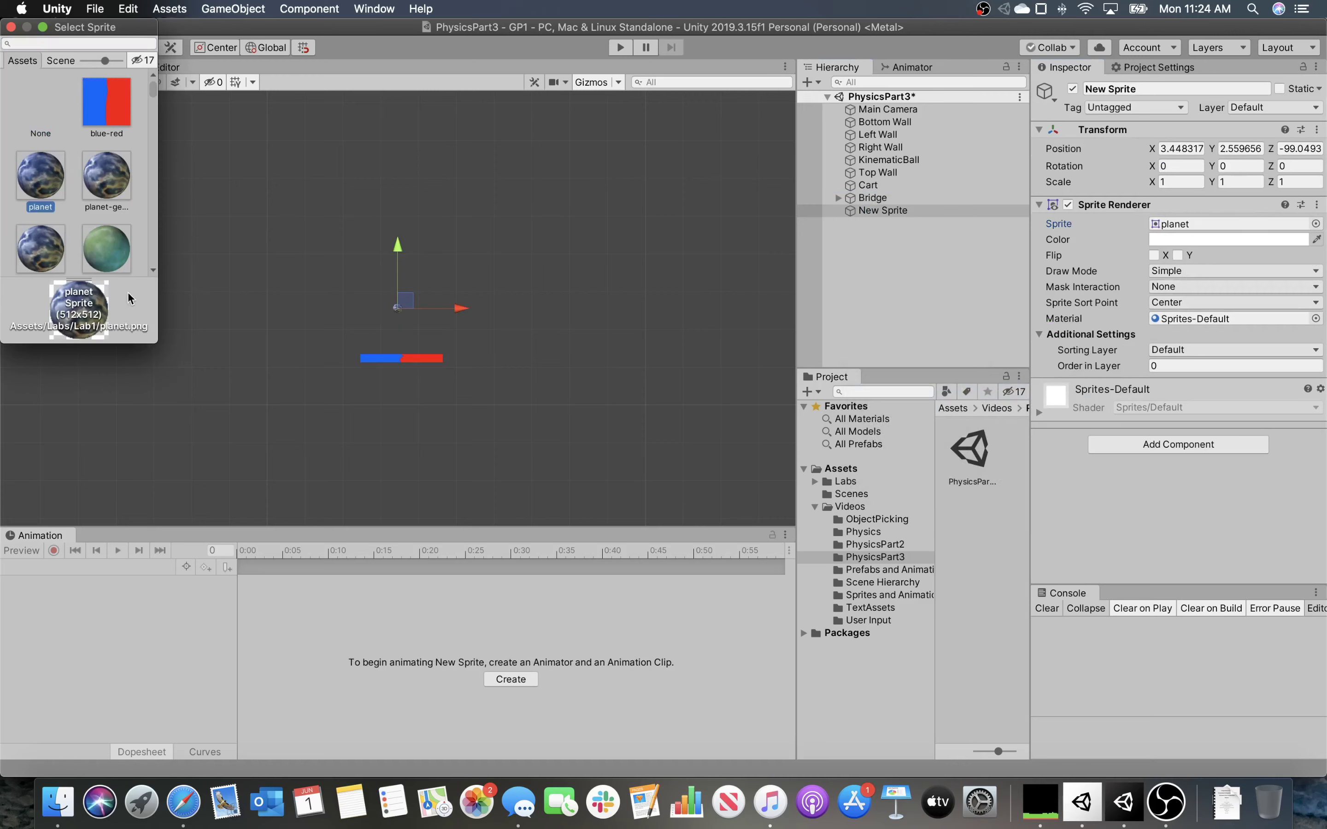
pyautogui.click(11, 27)
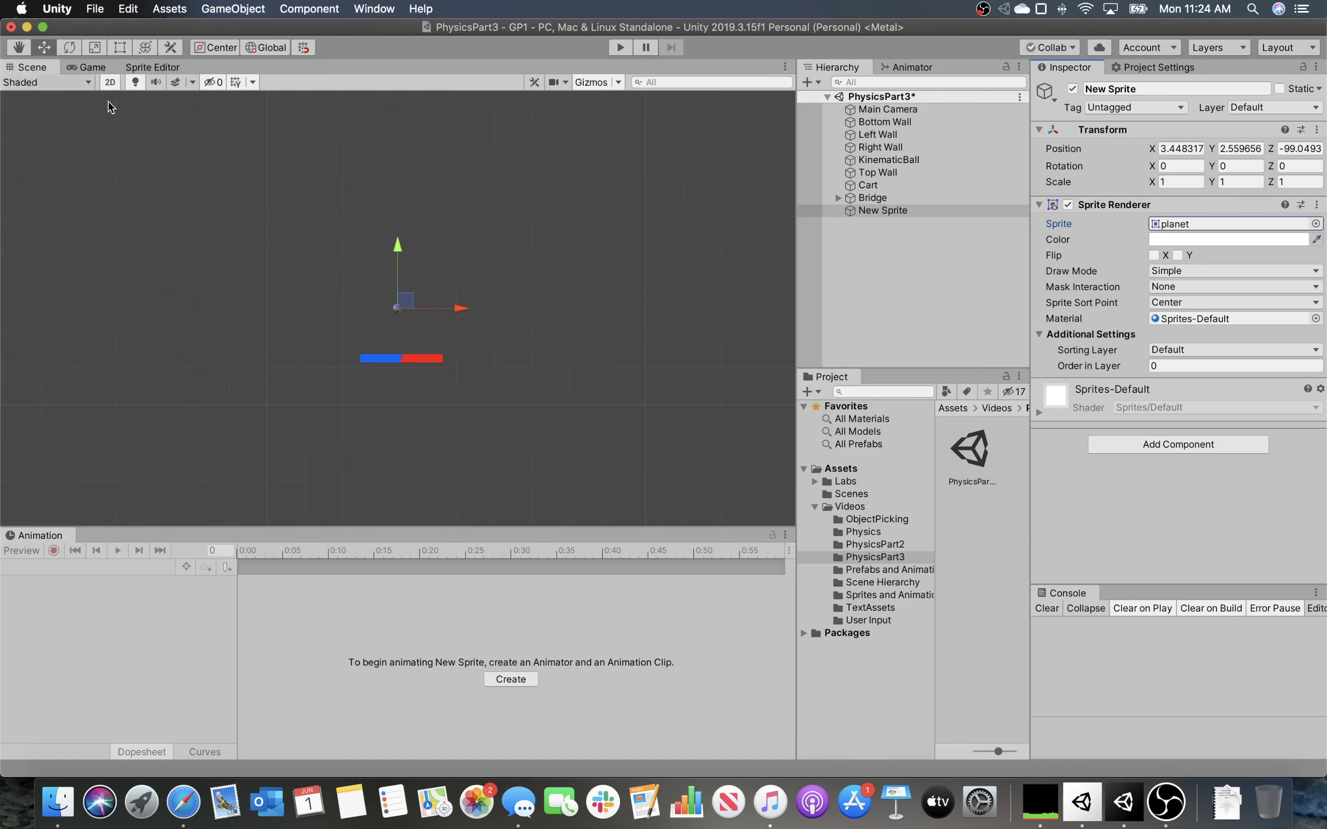
# Position the planet sprite just below the Cart's left end, at about X 2.57, Y 0.85
pyautogui.scroll(3, 428, 297)
pyautogui.moveTo(428, 297); pyautogui.dragTo(453, 210, button='middle')
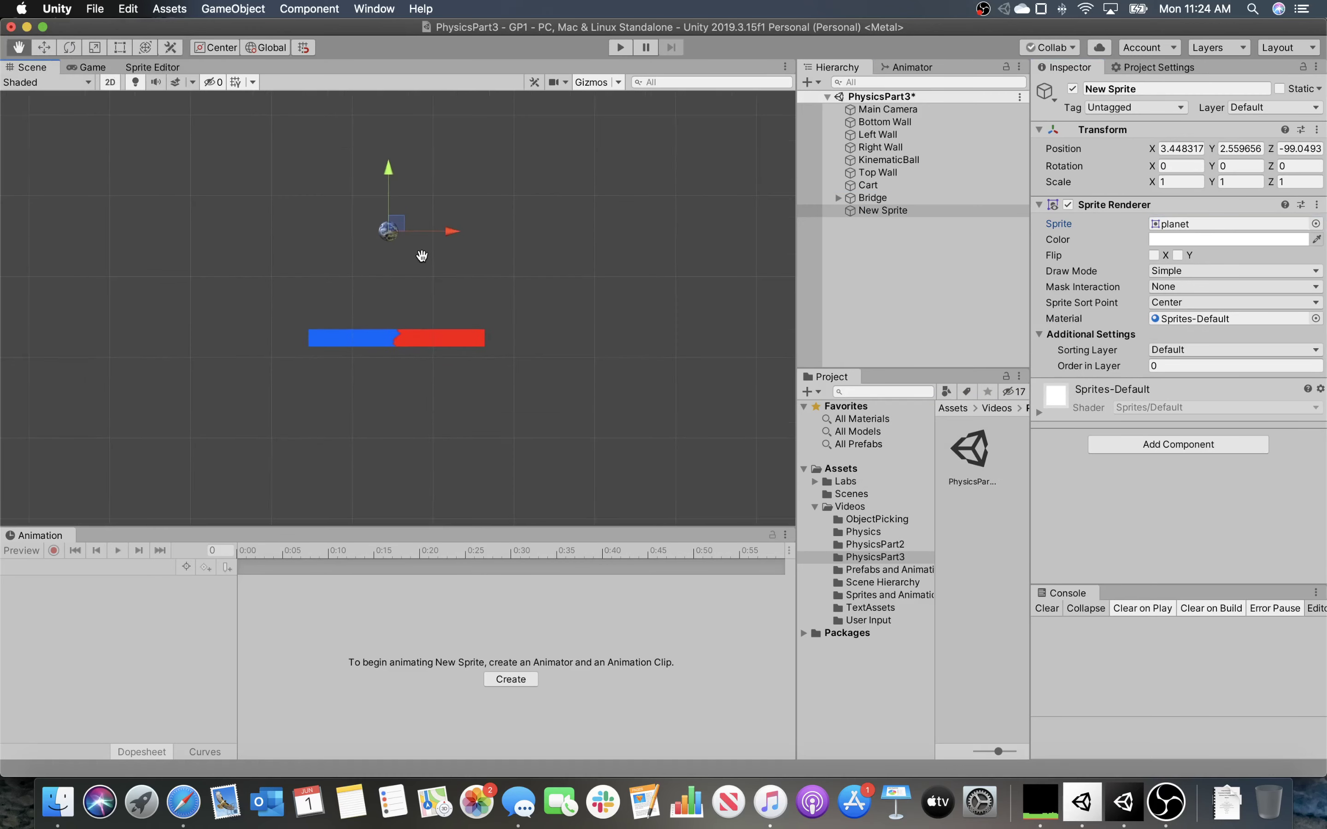
pyautogui.moveTo(393, 222); pyautogui.dragTo(323, 367)
pyautogui.click(882, 210)
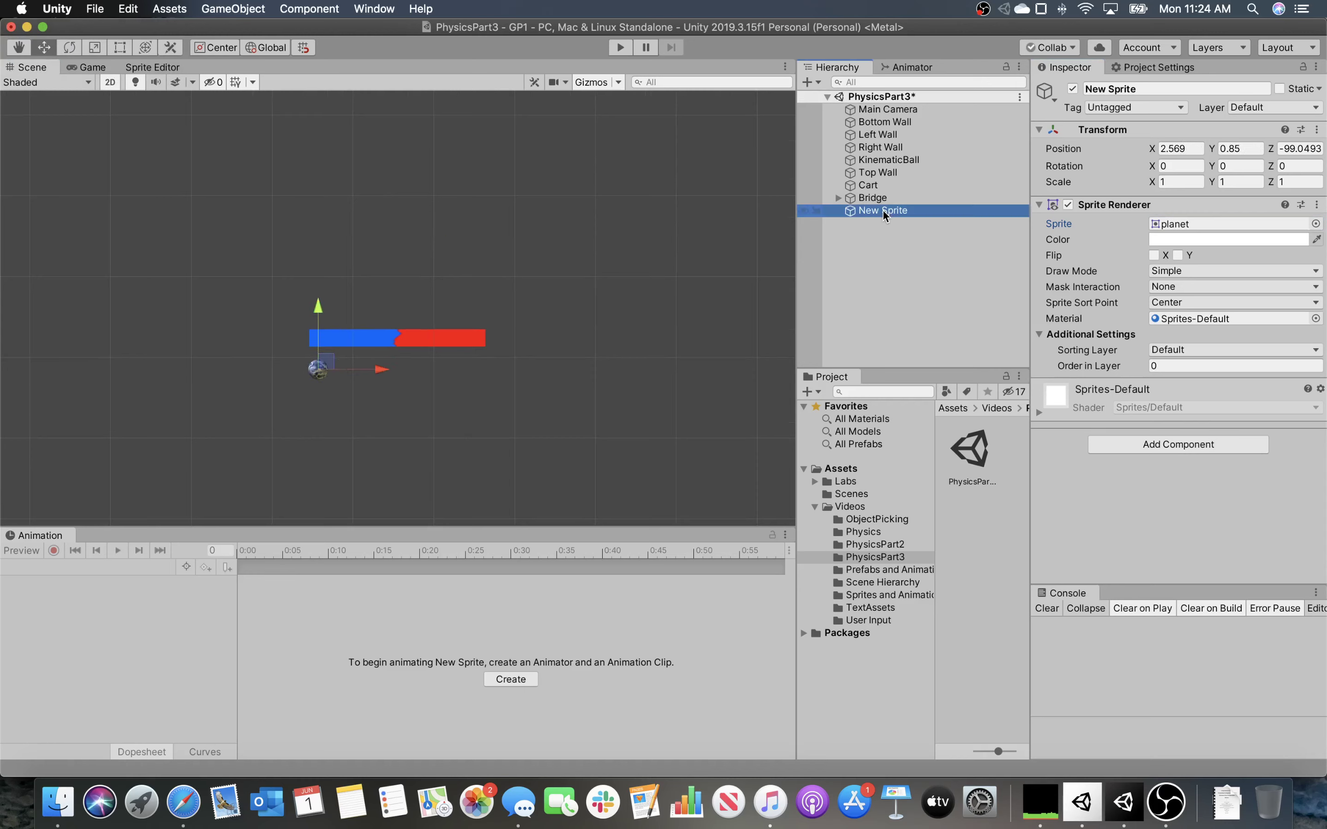
# Rename the new planet sprite object as Back Wheel
pyautogui.click(1093, 90)
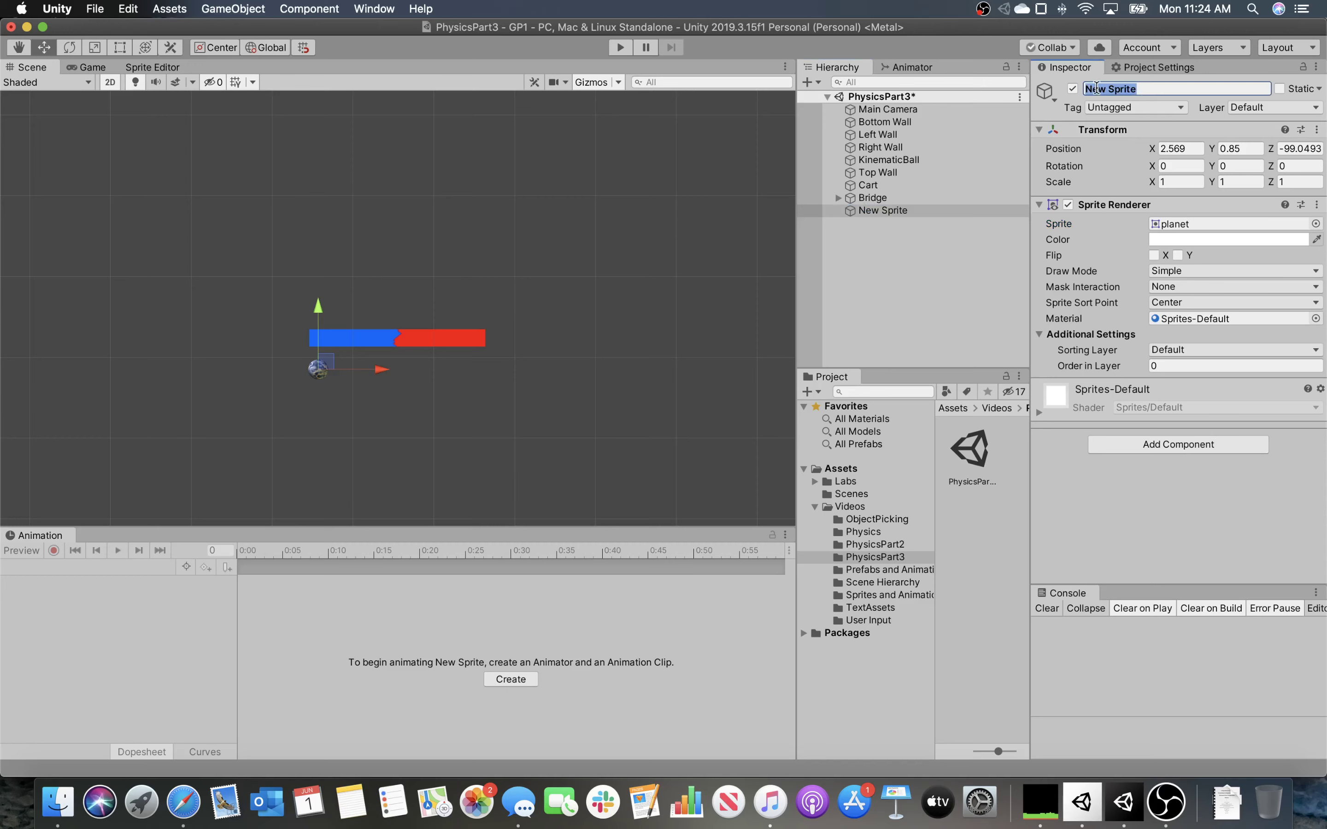
pyautogui.write('Back Wheel')
pyautogui.press('Return')
# Duplicate the Back Wheel object and rename the copy as Front Wheel
pyautogui.rightClick(878, 212)
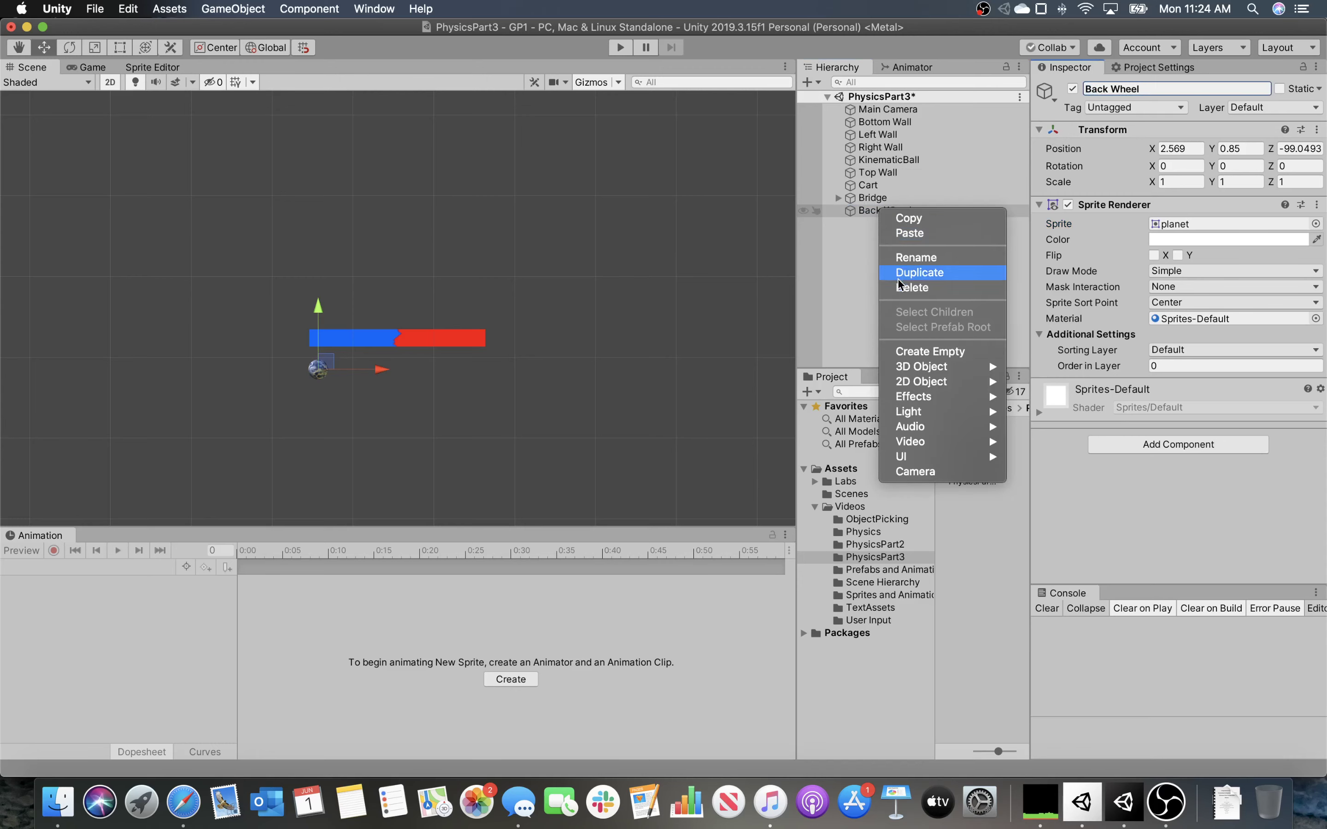
pyautogui.click(920, 273)
pyautogui.doubleClick(1099, 93)
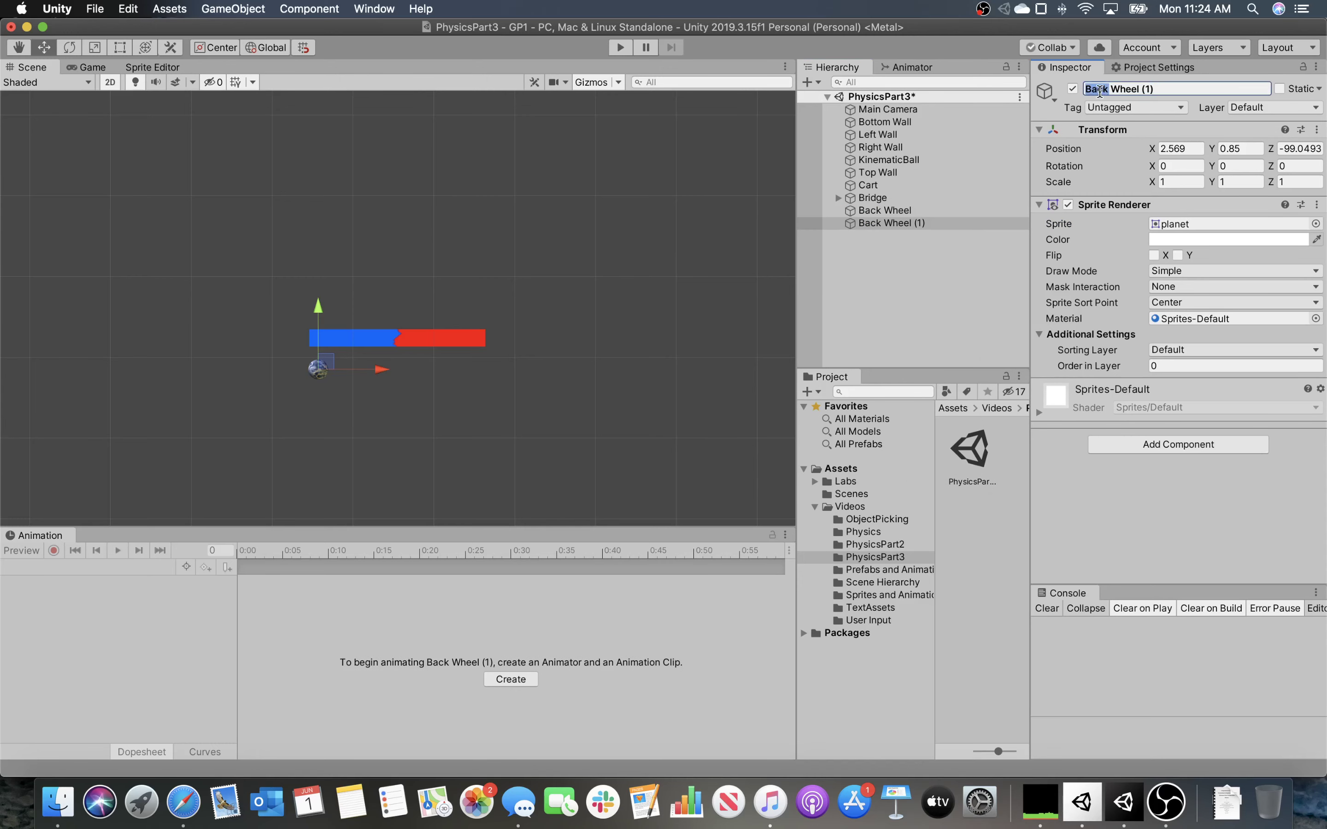
pyautogui.write('Friobt')
pyautogui.press('BackSpace')
pyautogui.press('BackSpace')
pyautogui.press('BackSpace')
pyautogui.press('BackSpace')
pyautogui.write('ont')
pyautogui.moveTo(1143, 89); pyautogui.dragTo(1172, 90)
pyautogui.press('BackSpace')
pyautogui.click(908, 286)
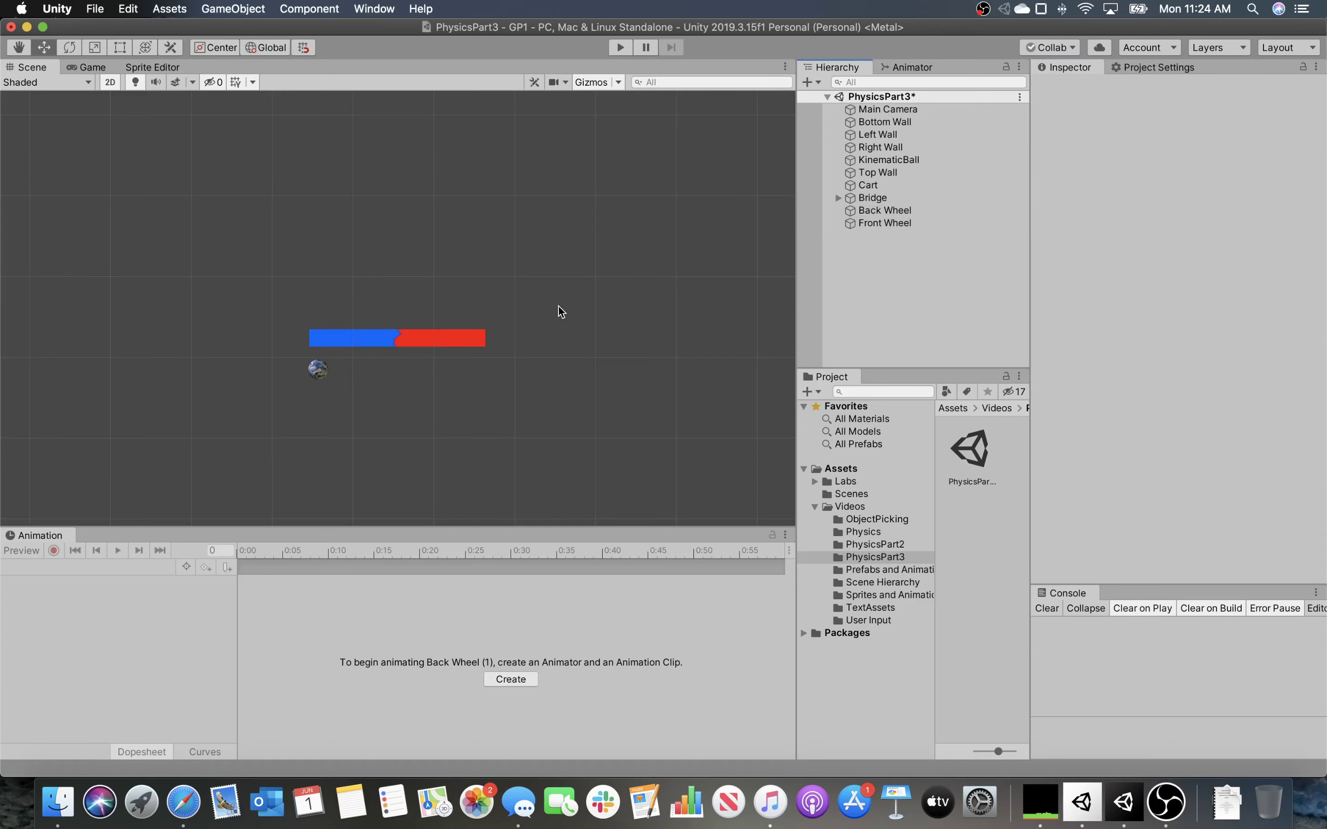
# Place the Front Wheel just beneath the Cart's red end and the Back Wheel beneath its blue end, at about X 2.69, Y 0.92
pyautogui.click(318, 369)
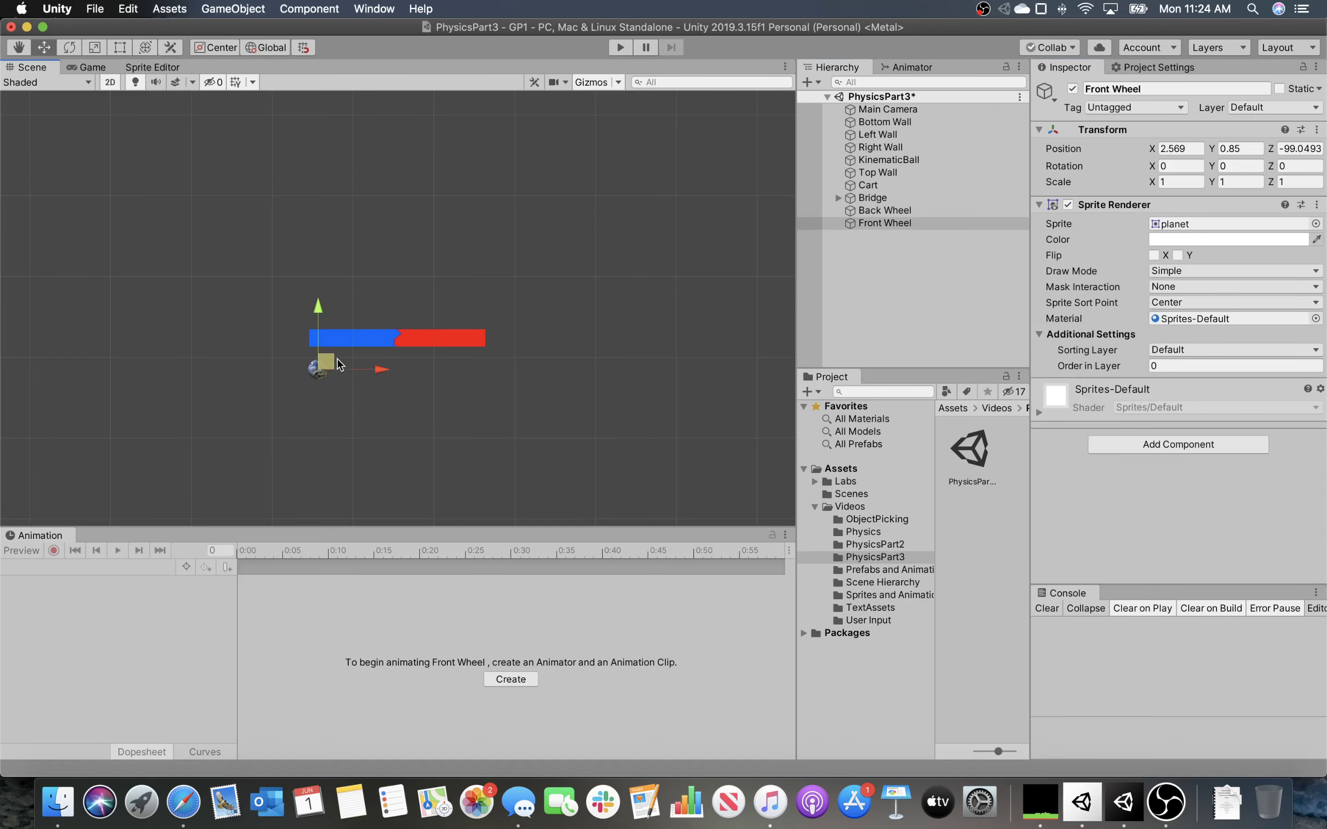
pyautogui.moveTo(326, 365); pyautogui.dragTo(475, 367)
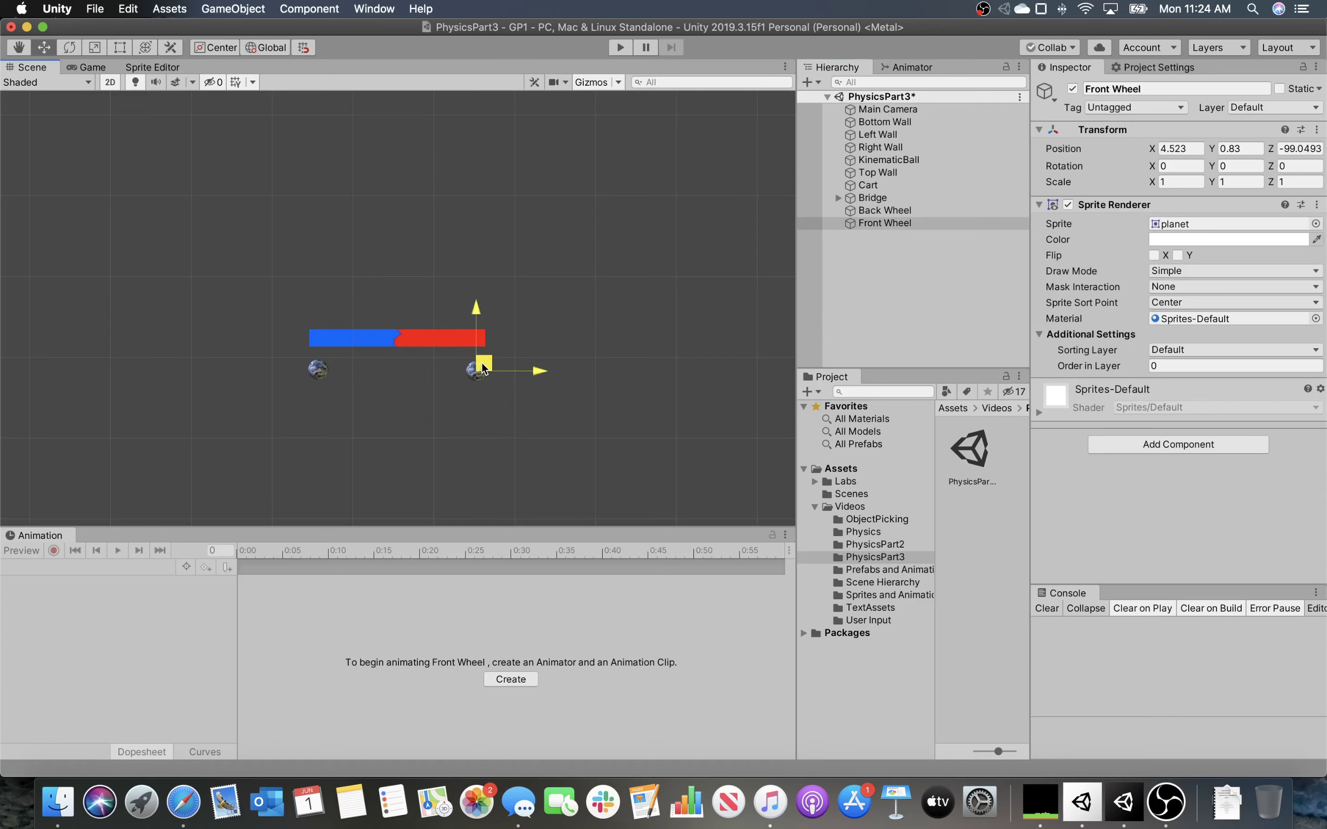
pyautogui.click(329, 375)
pyautogui.click(324, 366)
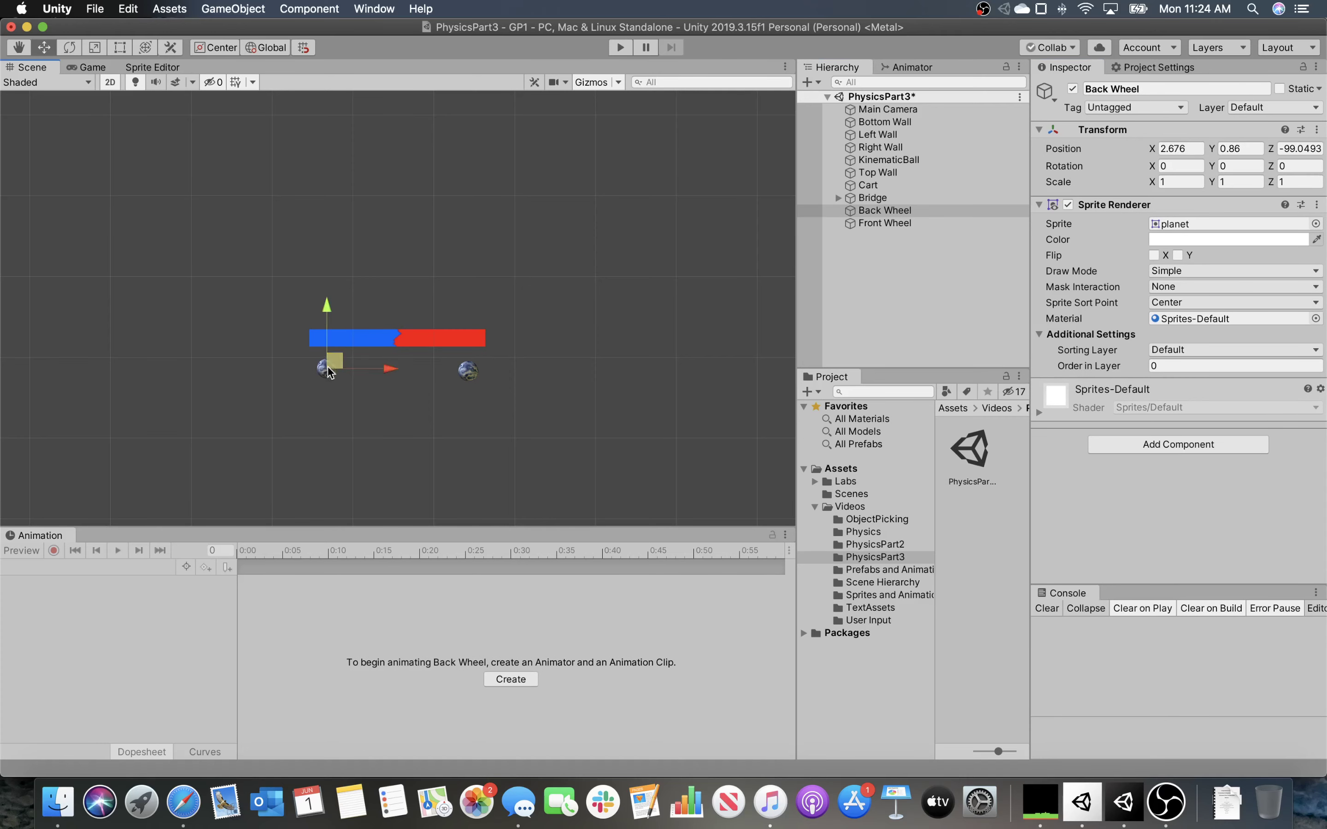
pyautogui.click(472, 371)
pyautogui.moveTo(473, 367); pyautogui.dragTo(471, 360)
pyautogui.click(326, 369)
pyautogui.moveTo(336, 357); pyautogui.dragTo(336, 355)
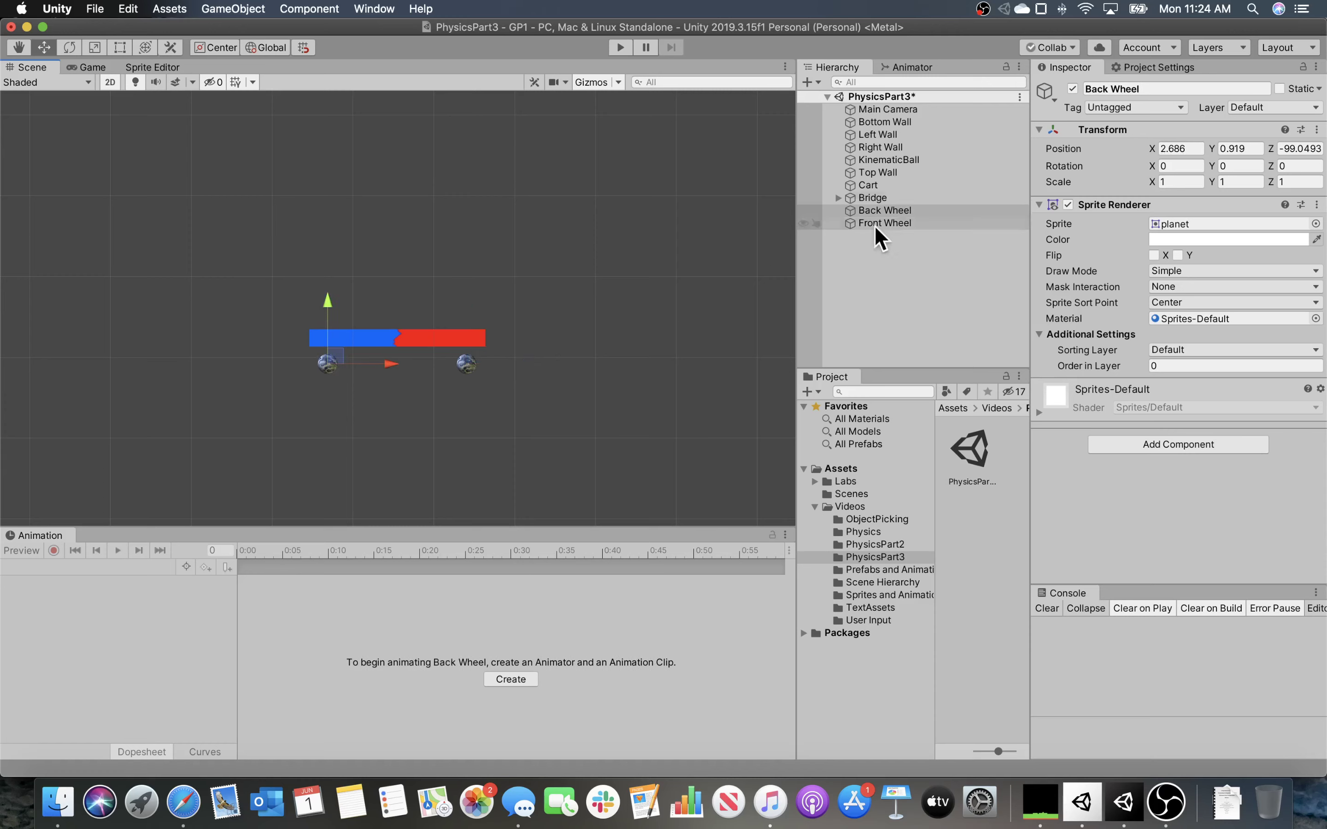
# Create an empty object at the scene's root level and name it Car
pyautogui.click(868, 248)
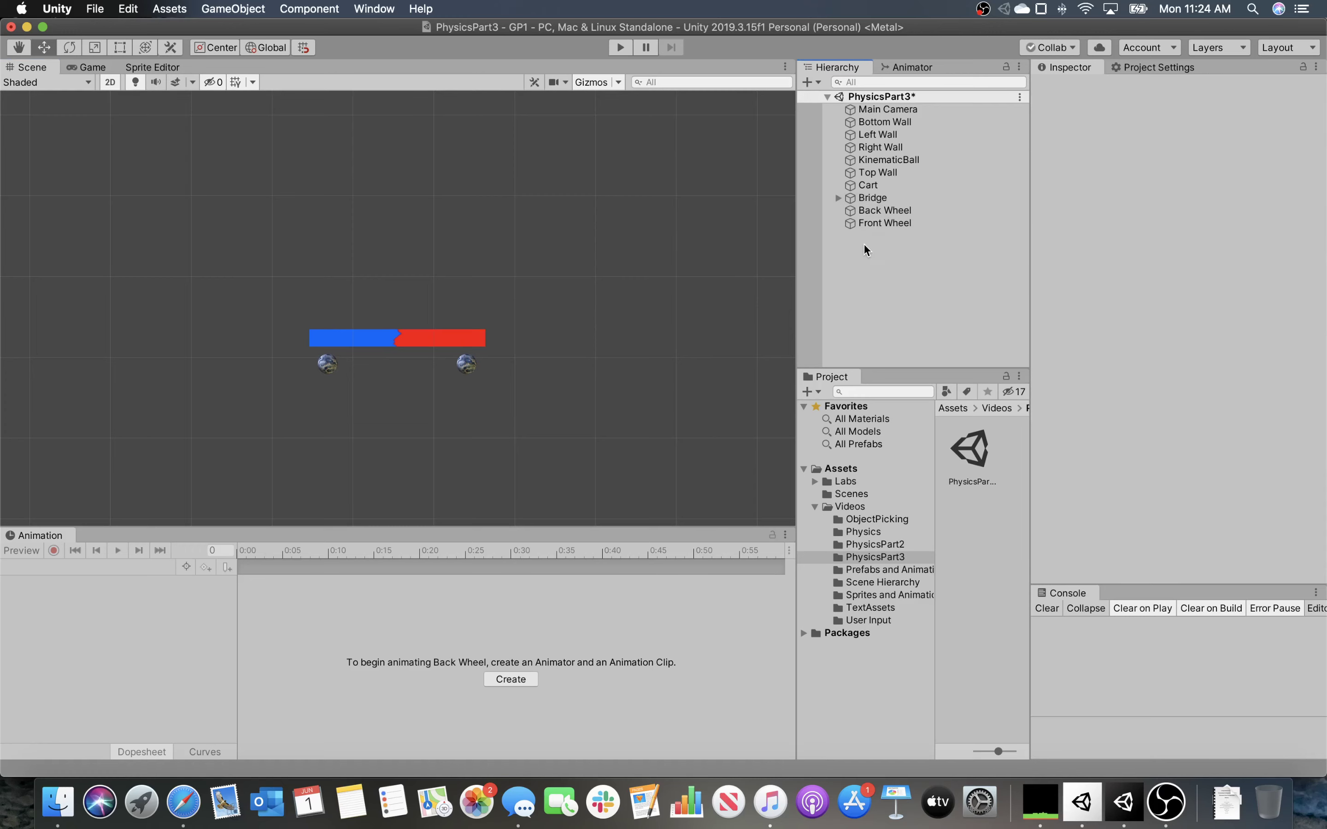
pyautogui.rightClick(866, 249)
pyautogui.click(932, 386)
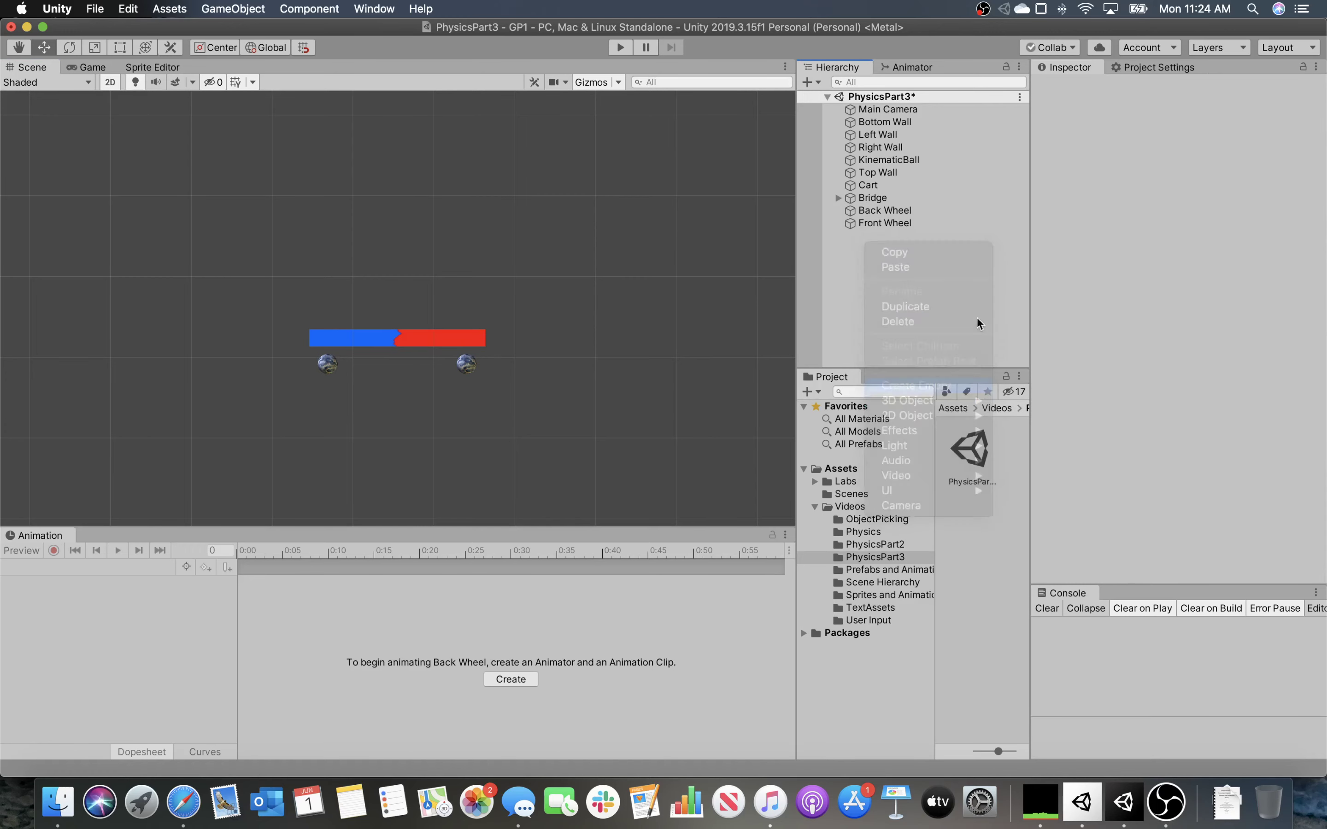
pyautogui.click(1128, 89)
pyautogui.write('Car')
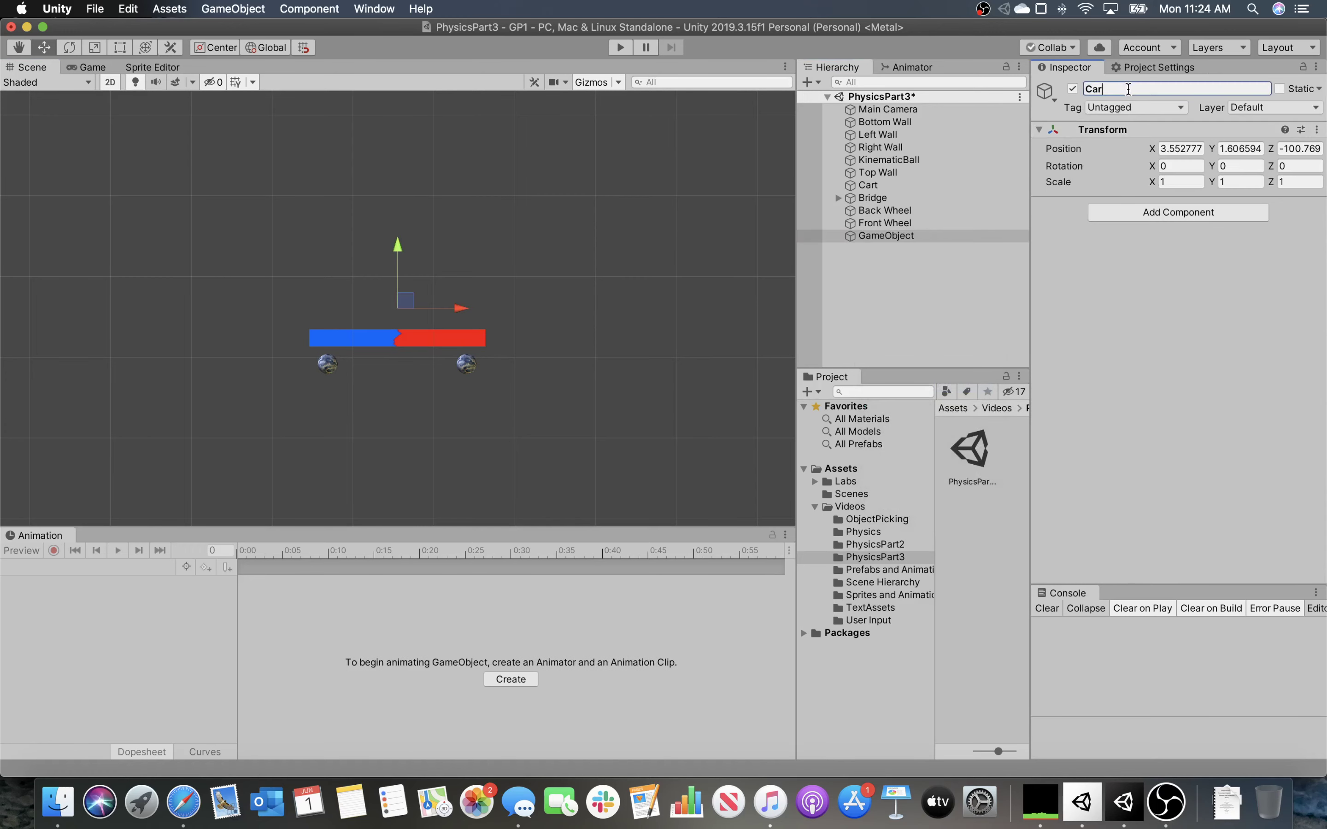
pyautogui.press('Return')
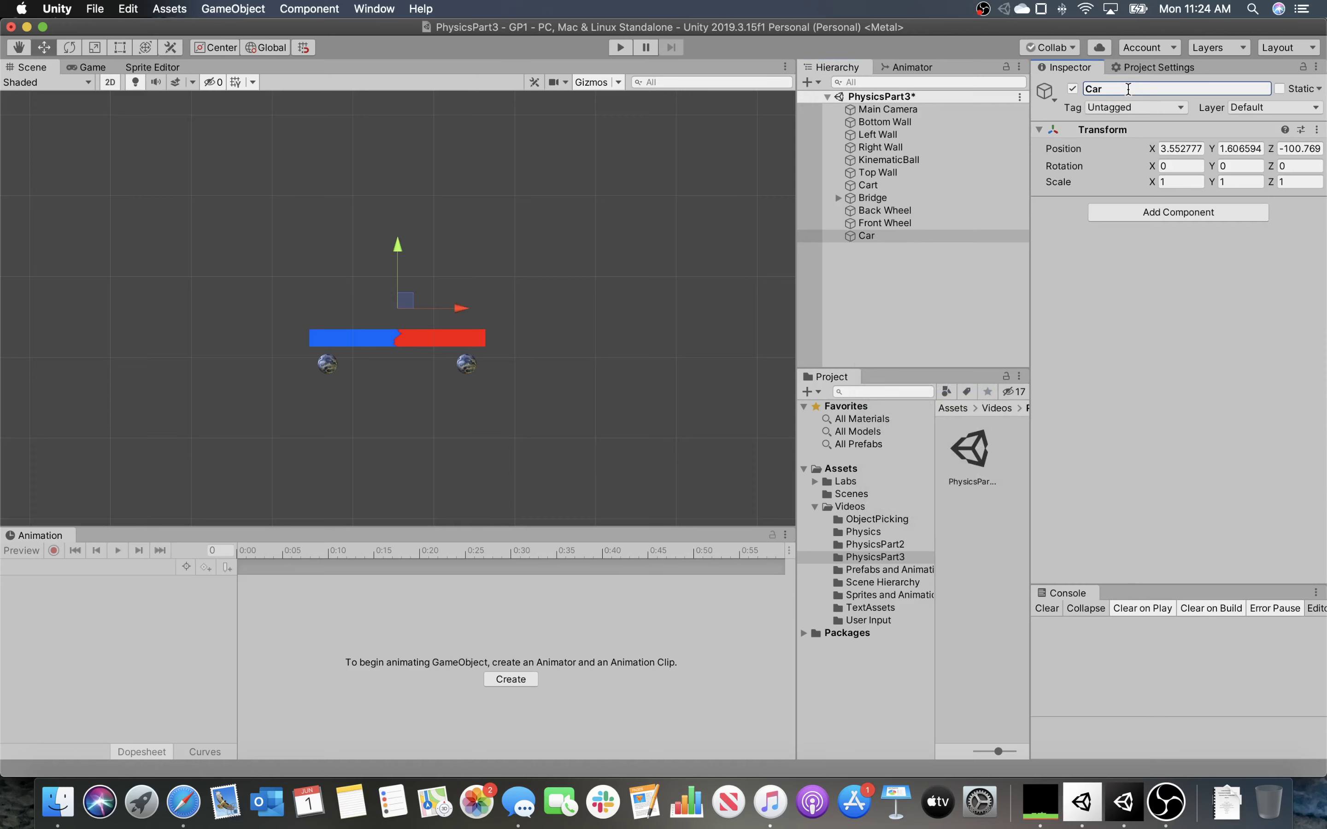
# Make the Cart, Back Wheel and Front Wheel children of the Car object
pyautogui.click(868, 184)
pyautogui.keyDown('super'); pyautogui.click(876, 212); pyautogui.keyUp('super')
pyautogui.keyDown('super'); pyautogui.click(872, 225); pyautogui.keyUp('super')
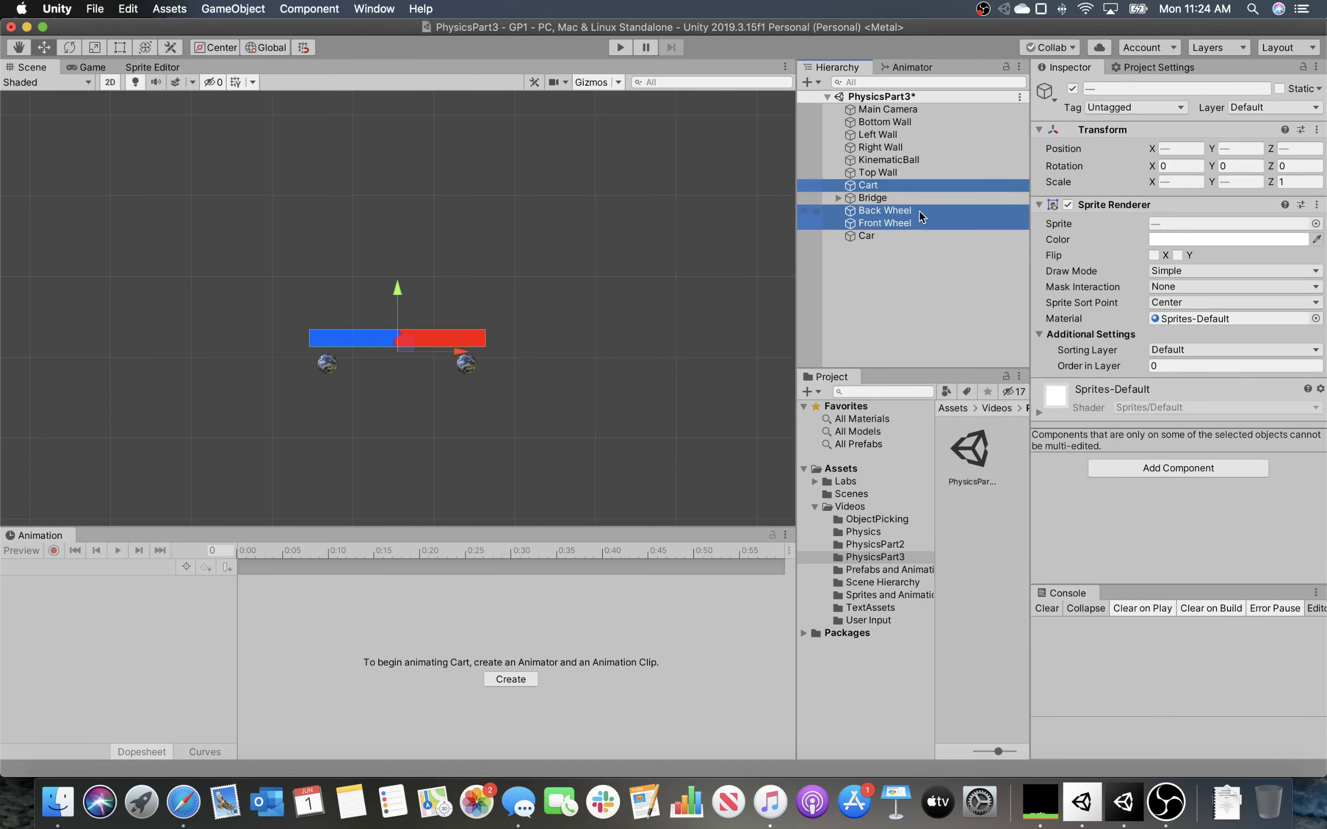
pyautogui.moveTo(902, 184); pyautogui.dragTo(871, 237)
# Move the whole Car group up and to the left, to about X 3.06, Y 1.81
pyautogui.click(865, 199)
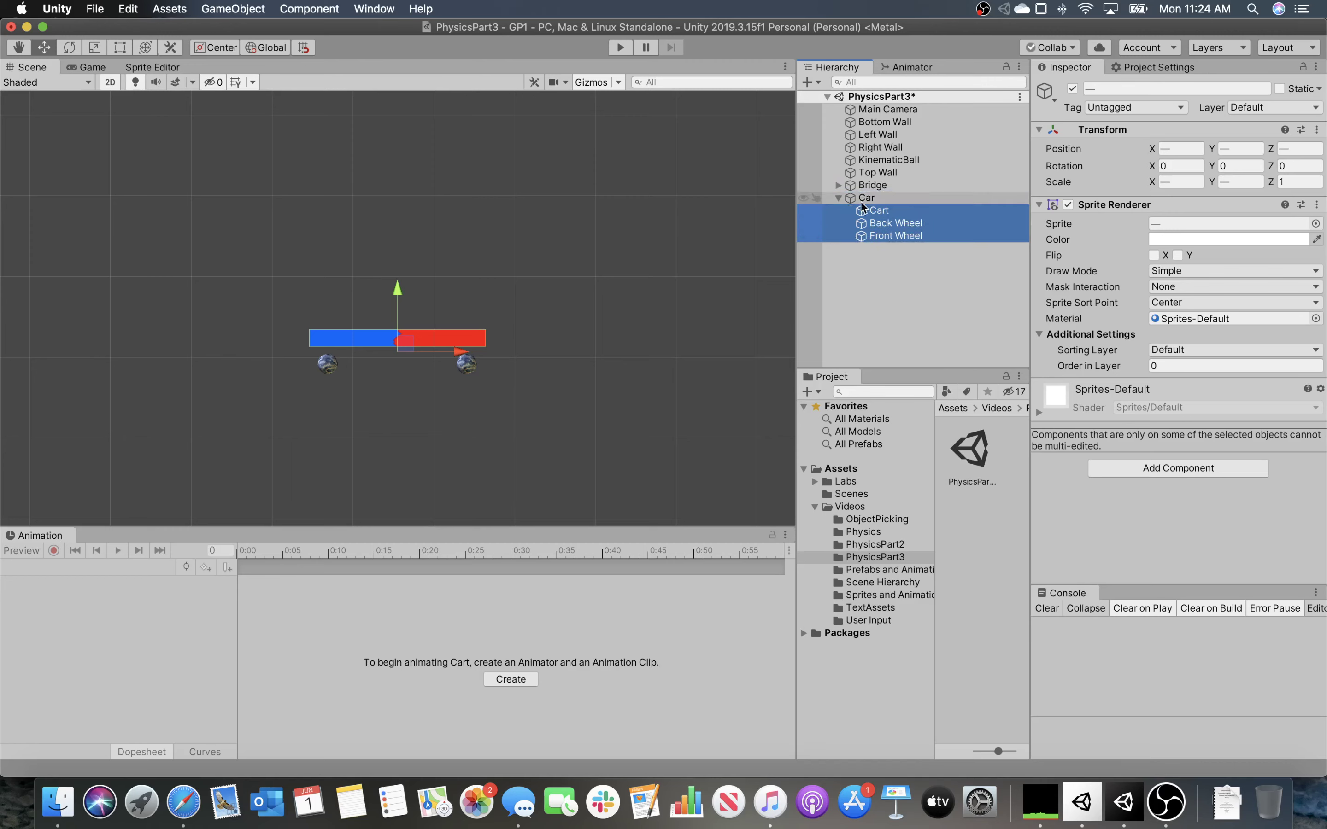
pyautogui.click(402, 337)
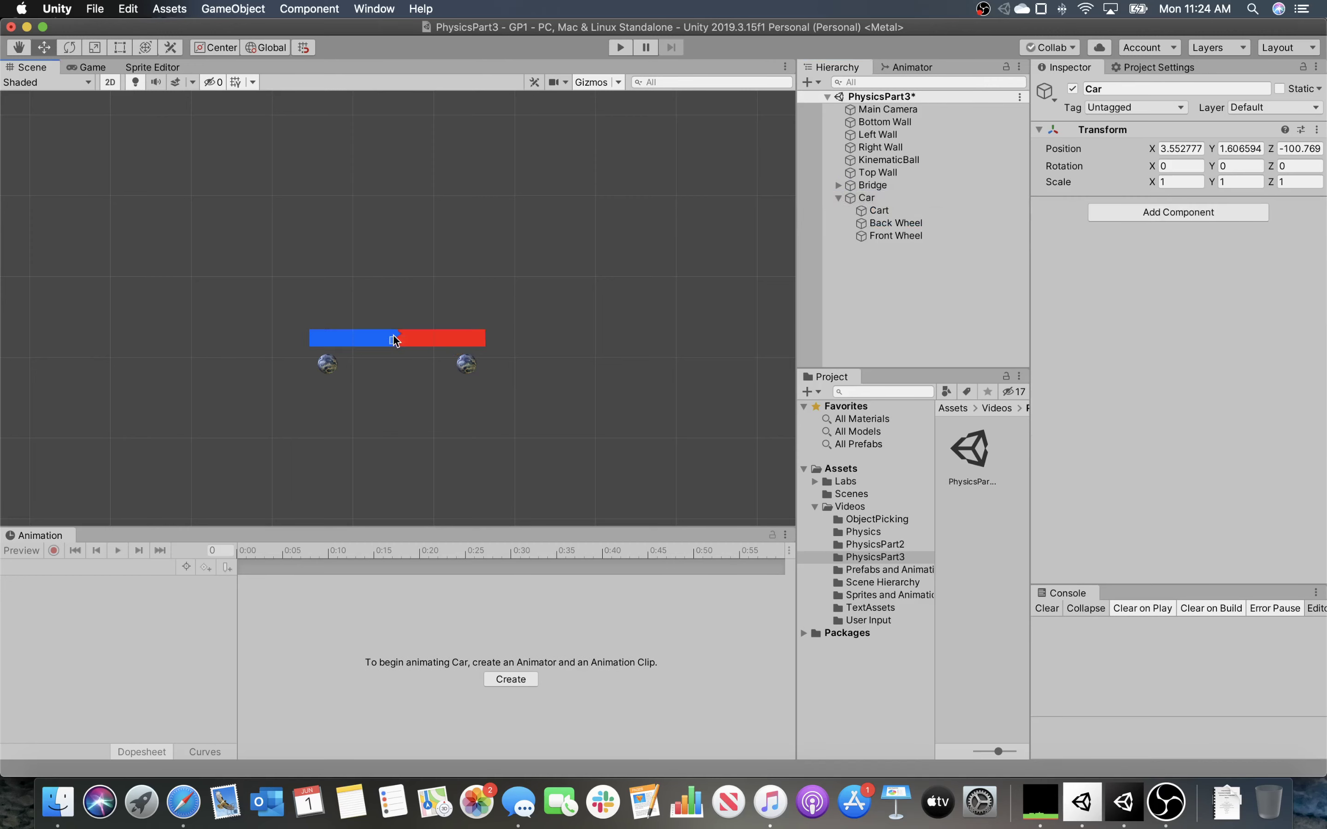
pyautogui.click(871, 199)
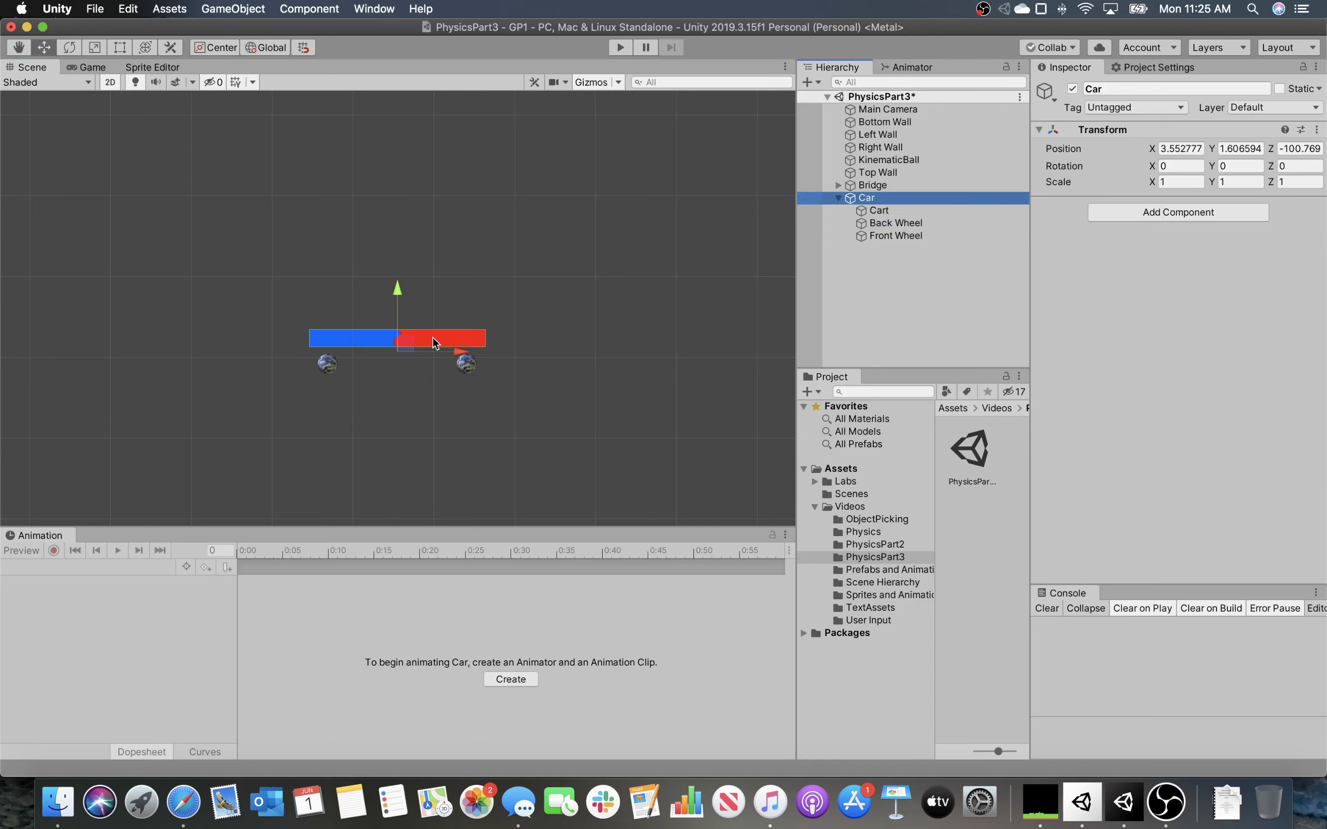
pyautogui.moveTo(395, 342); pyautogui.dragTo(363, 324)
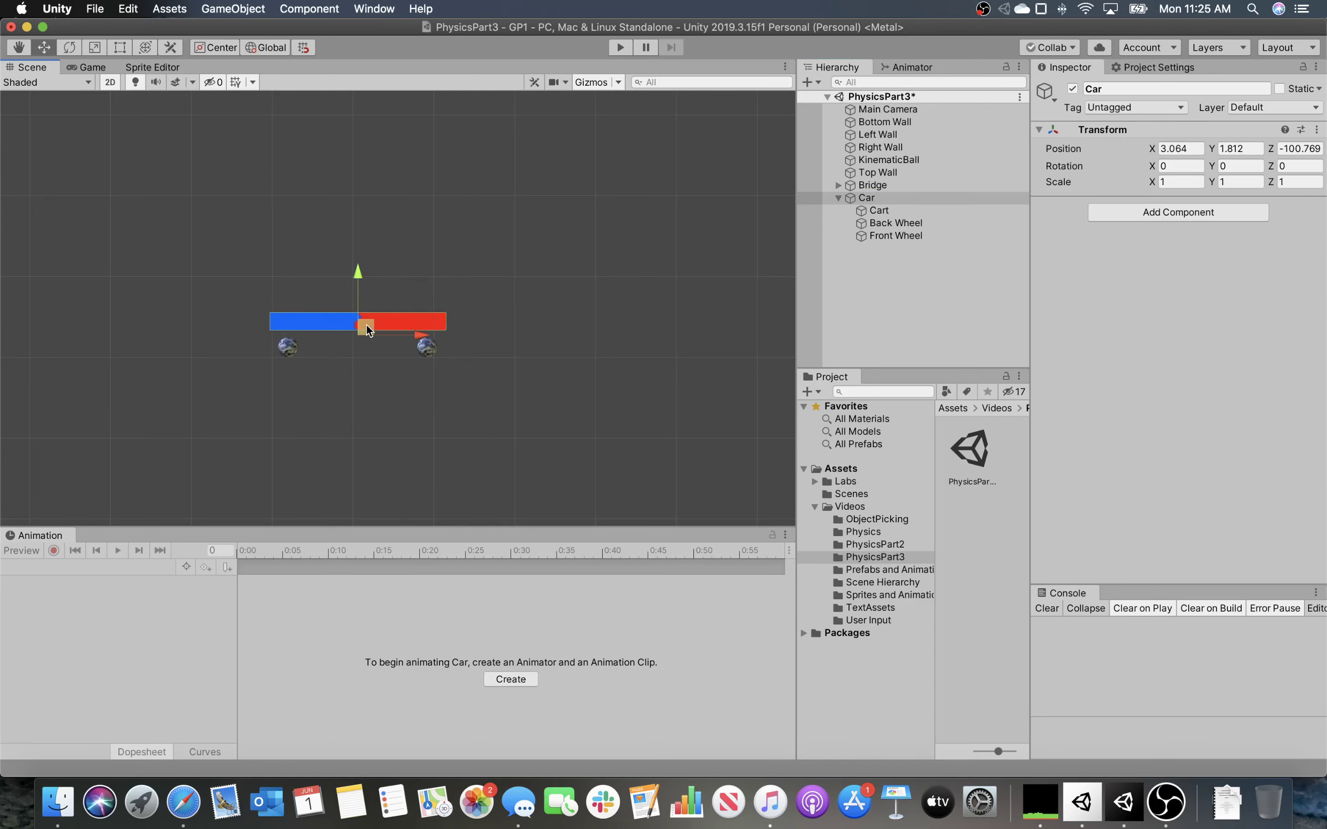
pyautogui.click(873, 210)
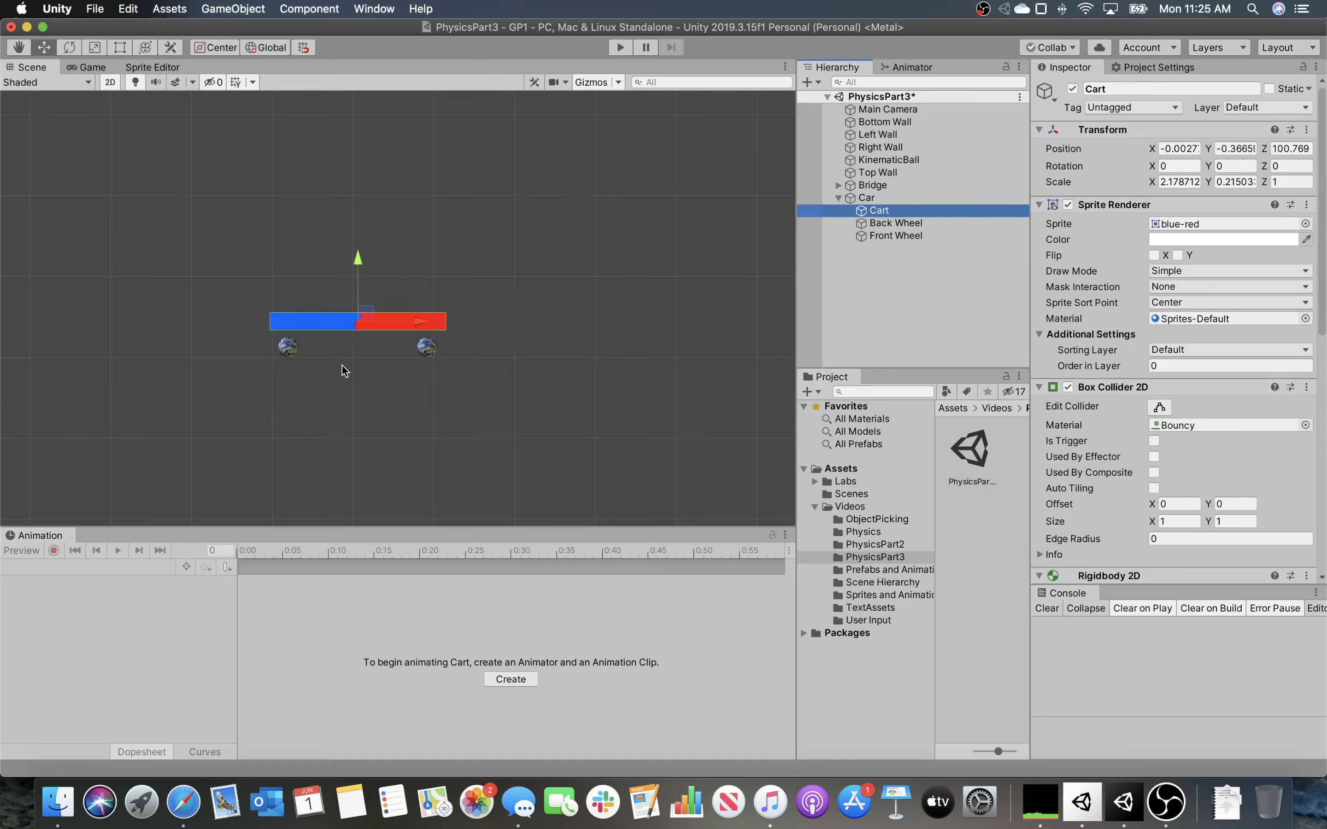
pyautogui.scroll(2, 505, 355)
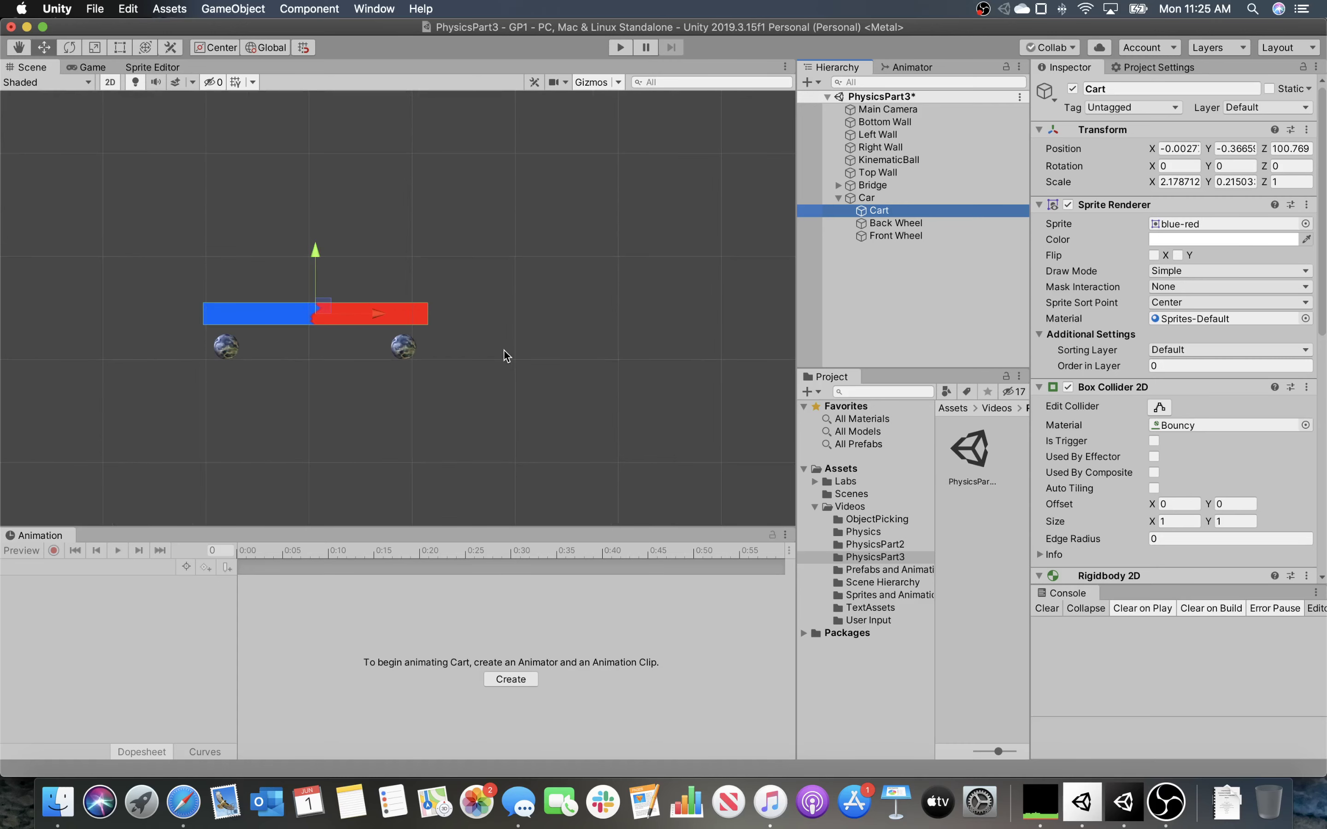
pyautogui.scroll(2, 506, 355)
pyautogui.moveTo(436, 394); pyautogui.dragTo(576, 426, button='middle')
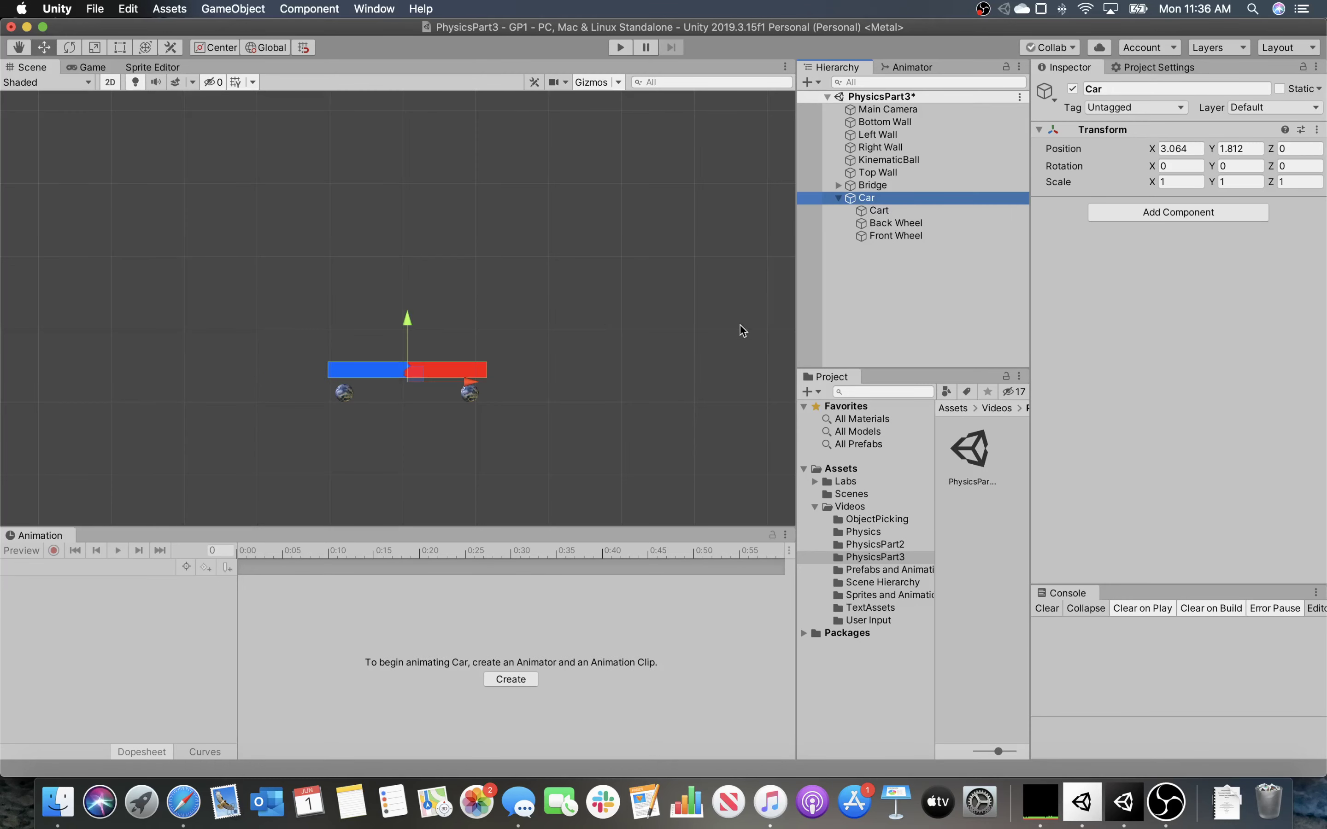
# Add a Wheel Joint 2D component to the Front Wheel
pyautogui.click(906, 235)
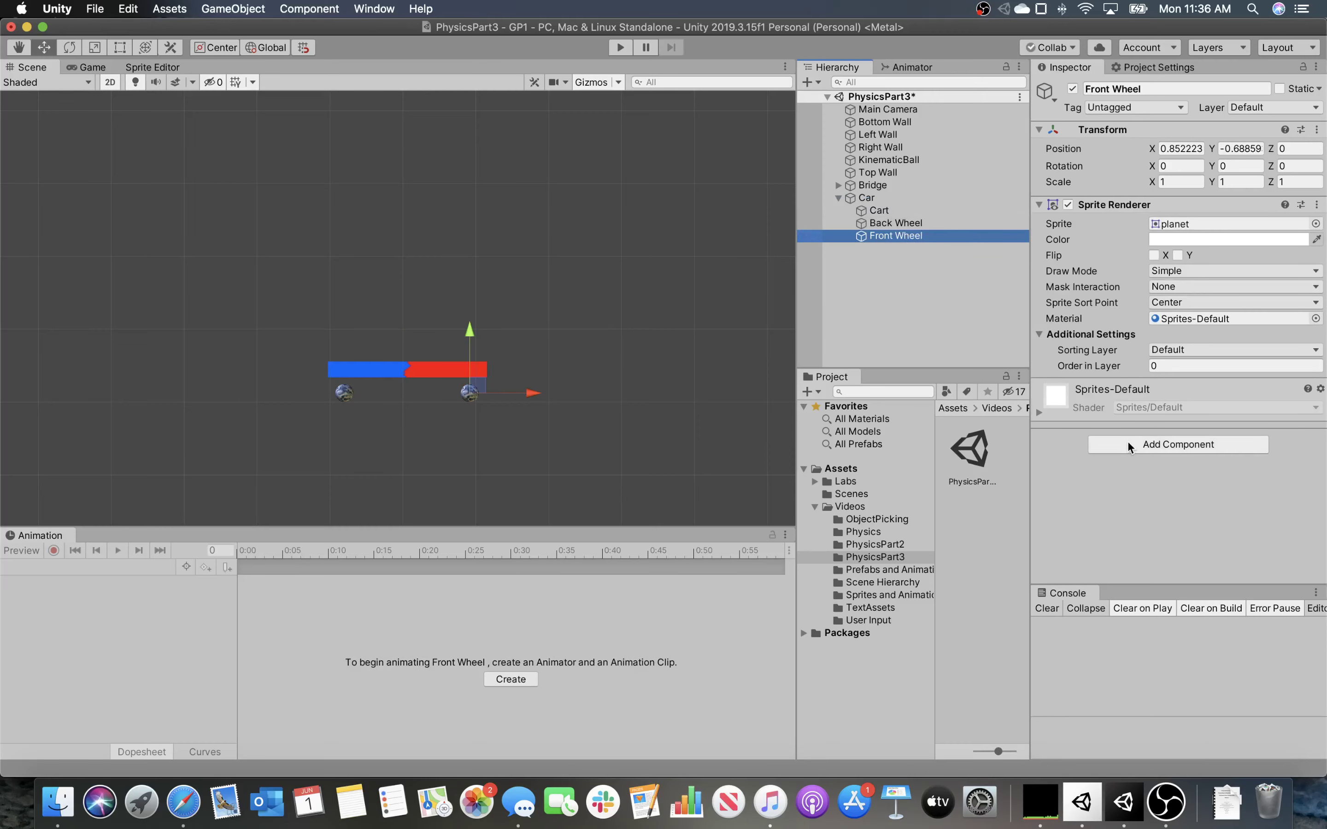
pyautogui.click(1128, 443)
pyautogui.write('WHEE')
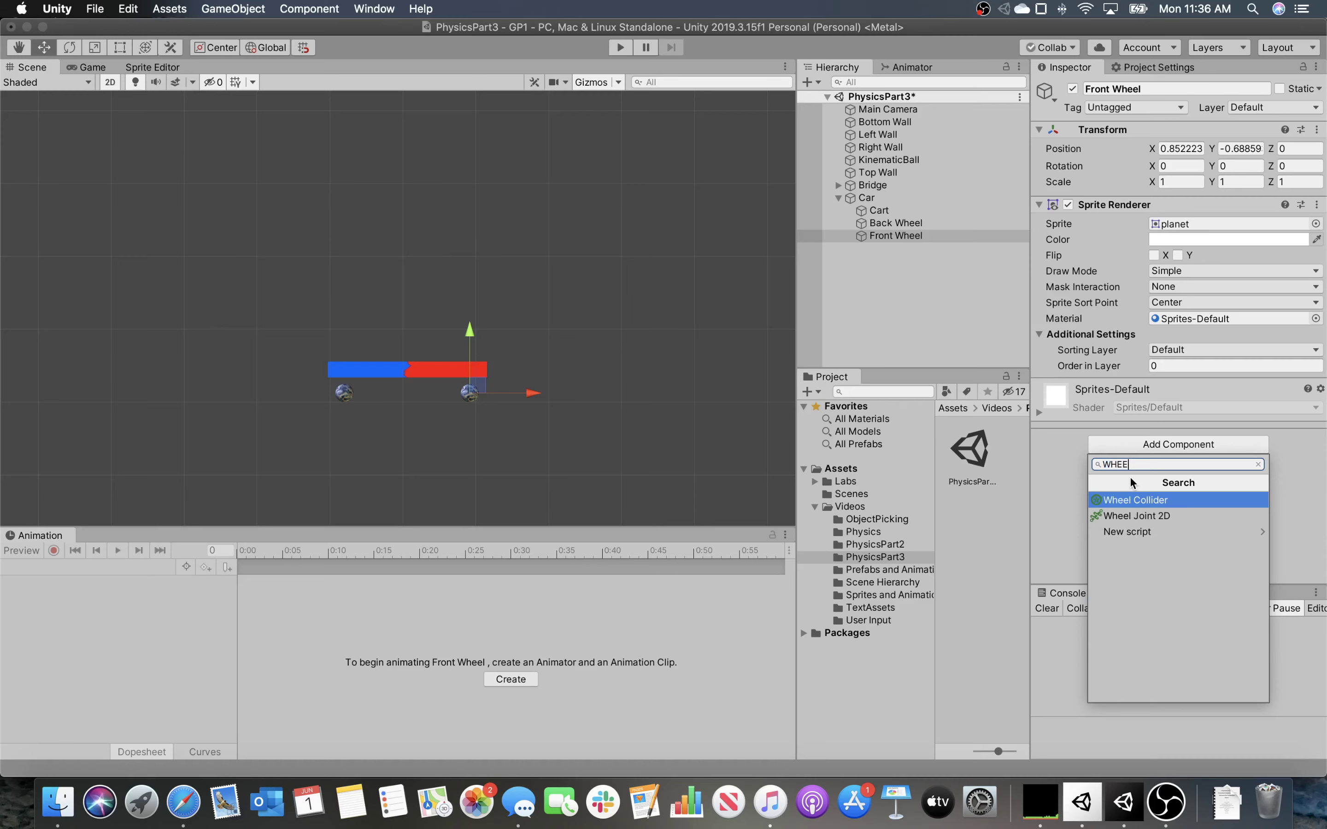
pyautogui.press('Up')
pyautogui.press('Down')
pyautogui.press('Down')
pyautogui.press('Return')
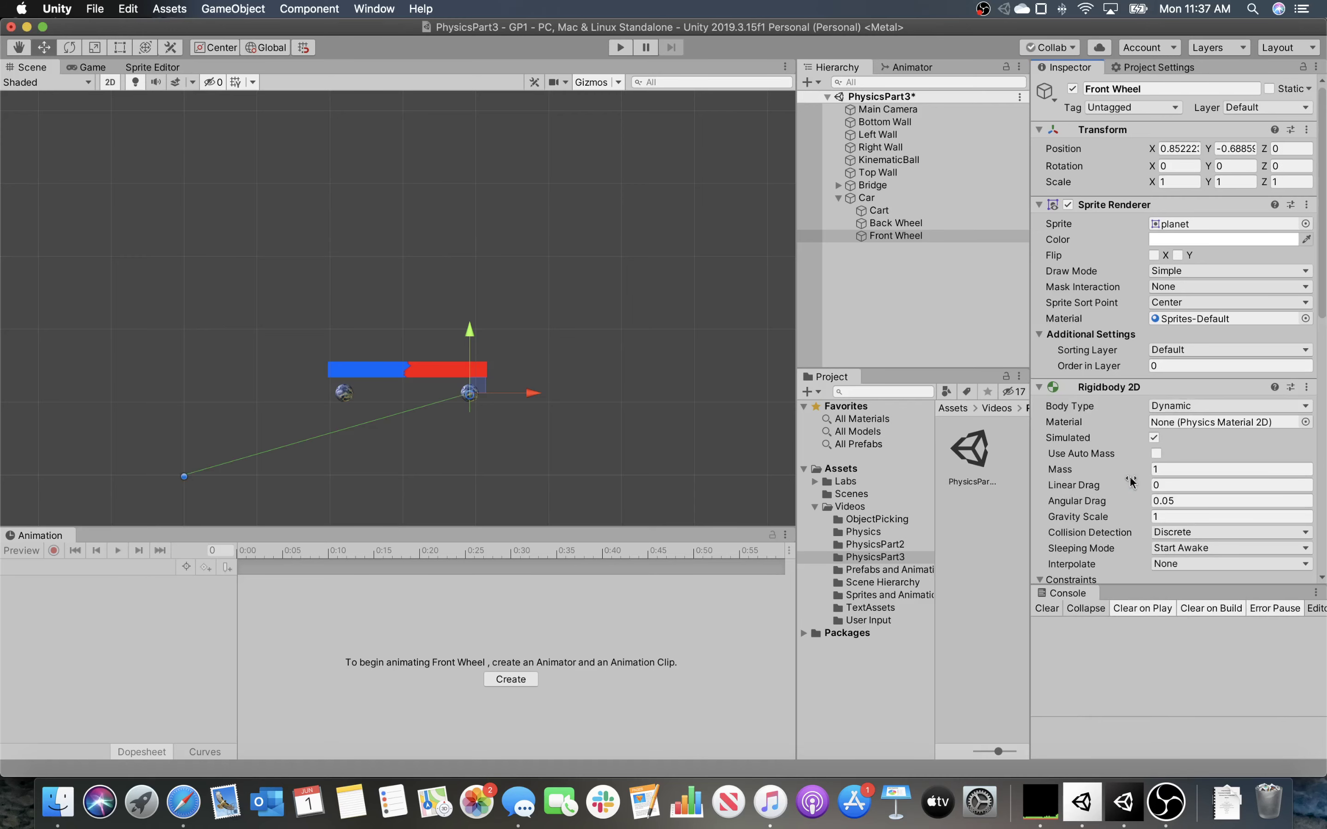
# Move the Front Wheel joint's connected anchor onto the wheel's centre, at about X 3.92, Y 1.12
pyautogui.scroll(-5, 1117, 463)
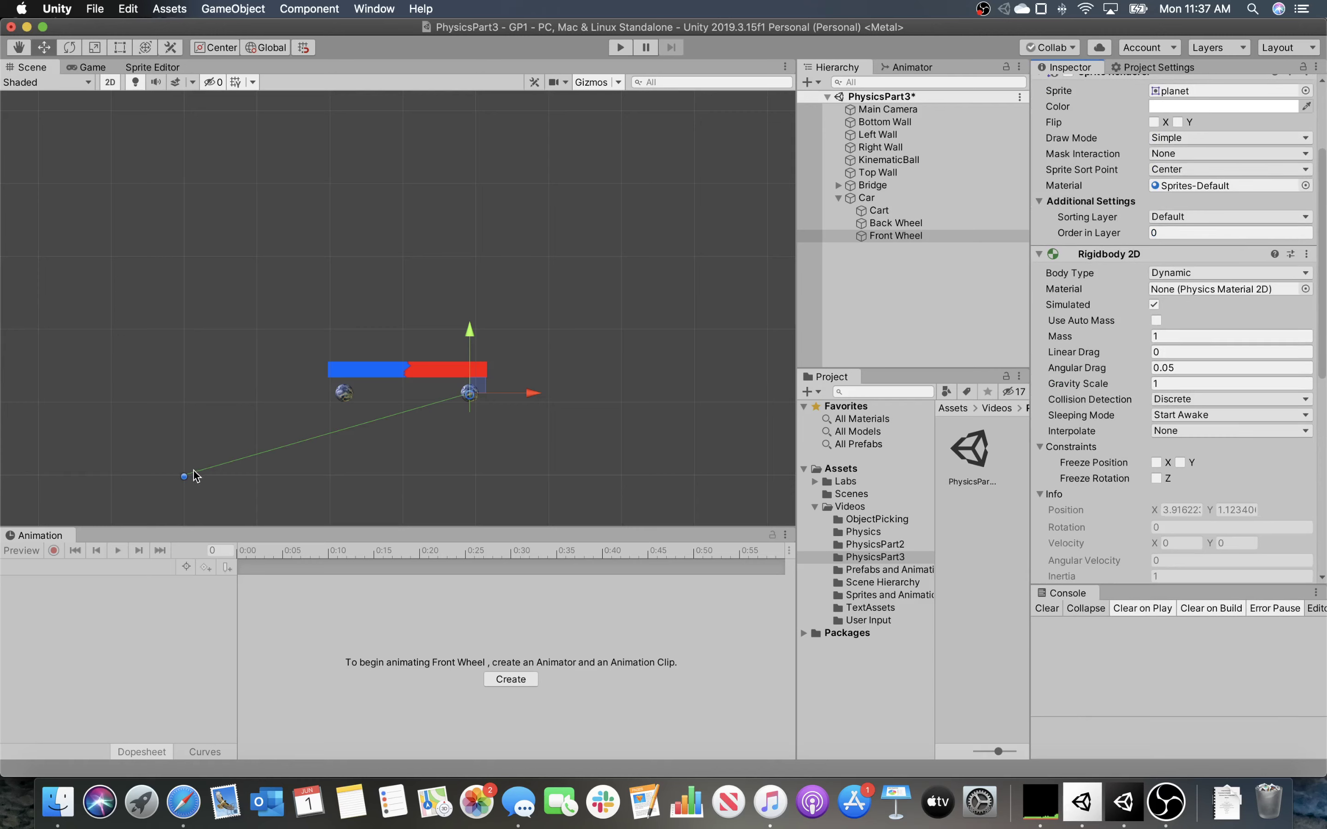
pyautogui.moveTo(186, 476); pyautogui.dragTo(462, 398)
pyautogui.scroll(-2, 469, 401)
pyautogui.scroll(4, 469, 400)
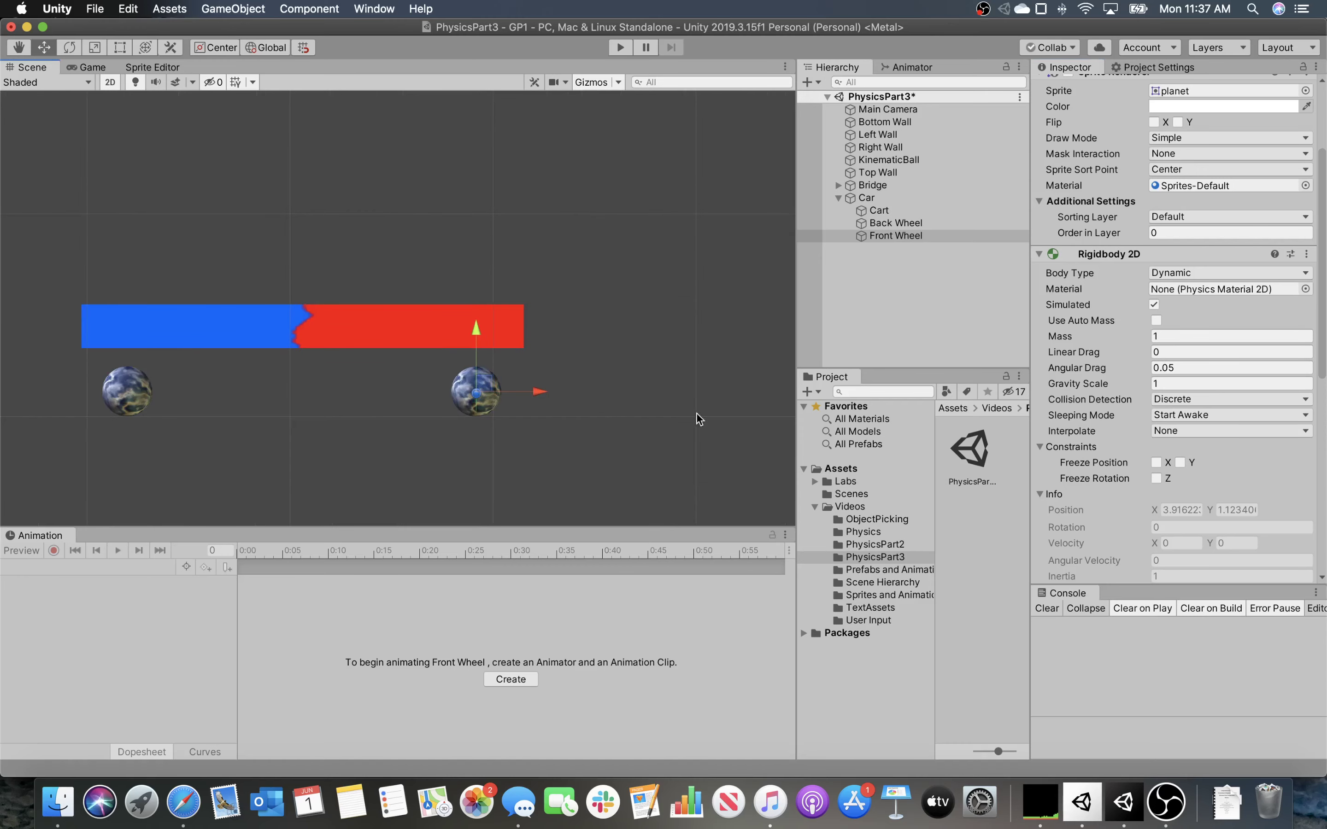
pyautogui.scroll(-10, 1137, 385)
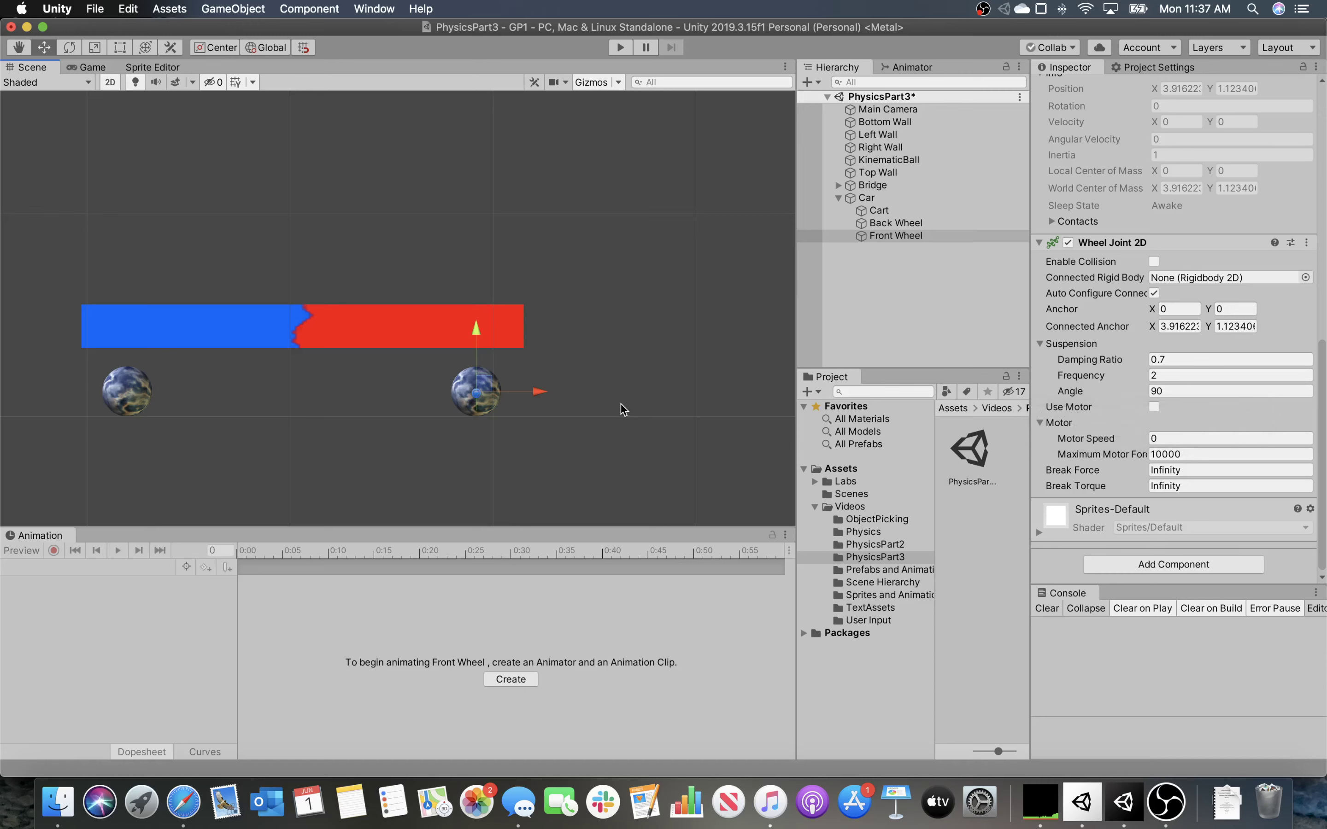
# Add a Wheel Joint 2D component to the Back Wheel
pyautogui.click(892, 222)
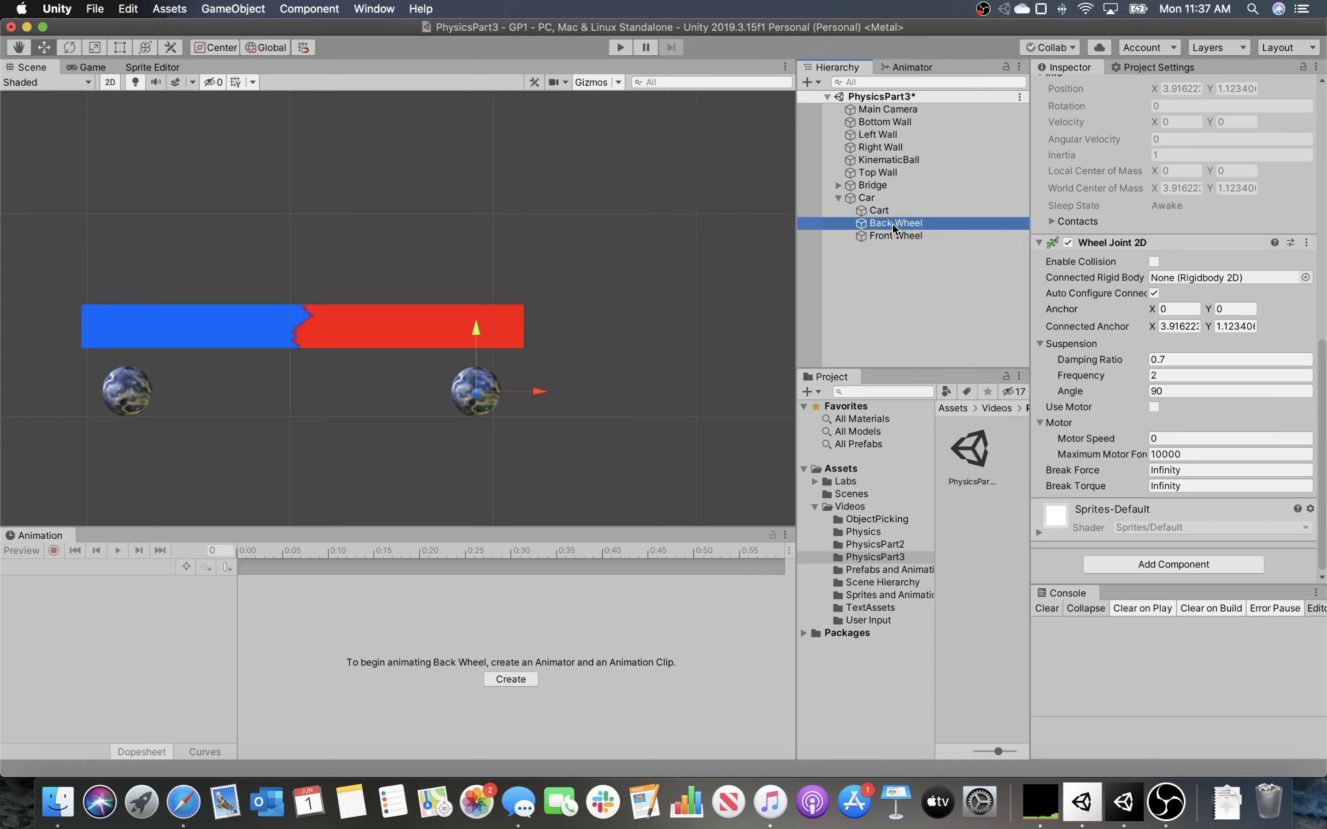
pyautogui.click(1165, 446)
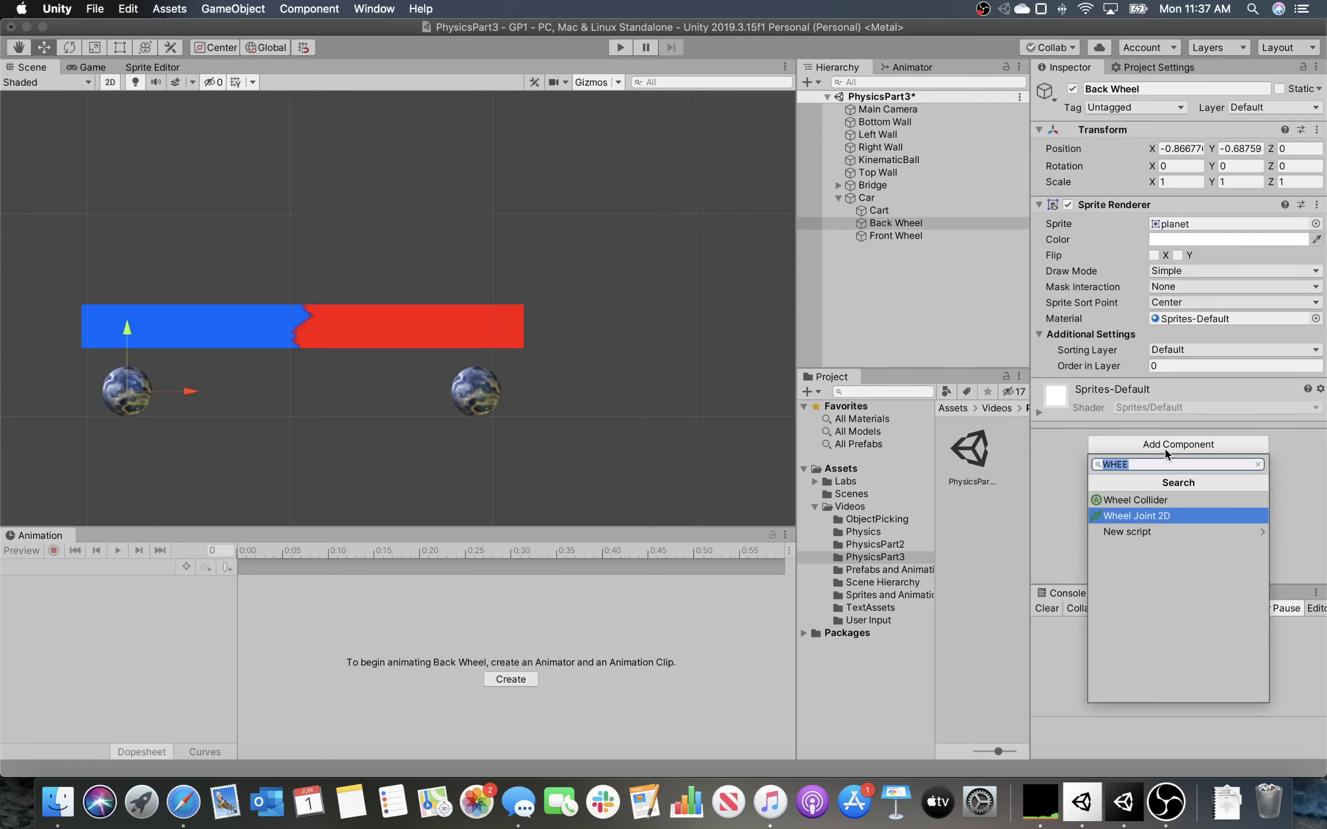
pyautogui.click(1162, 516)
# Set the Cart as the Back Wheel joint's connected rigid body and move its connected anchor onto the wheel's centre
pyautogui.scroll(-6, 1128, 283)
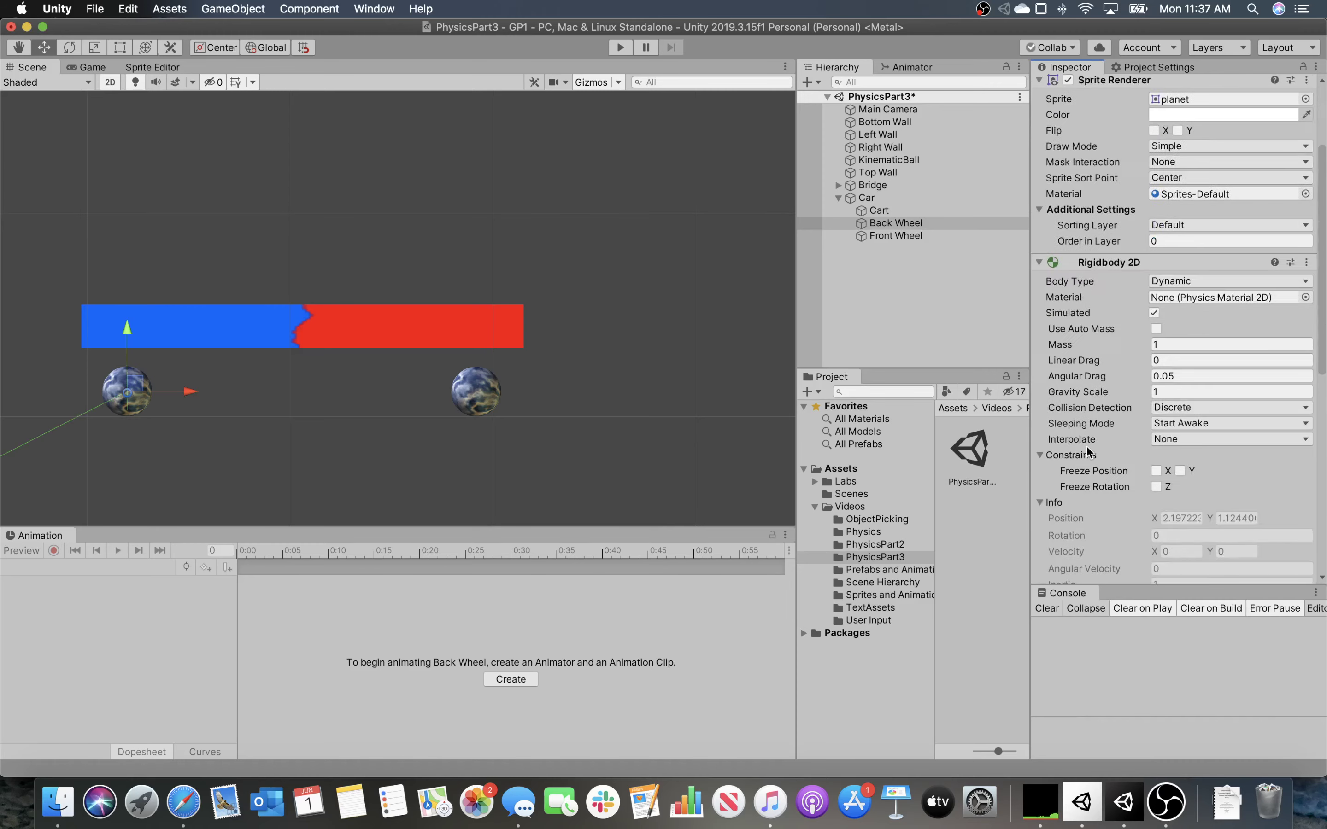
pyautogui.scroll(-5, 1128, 283)
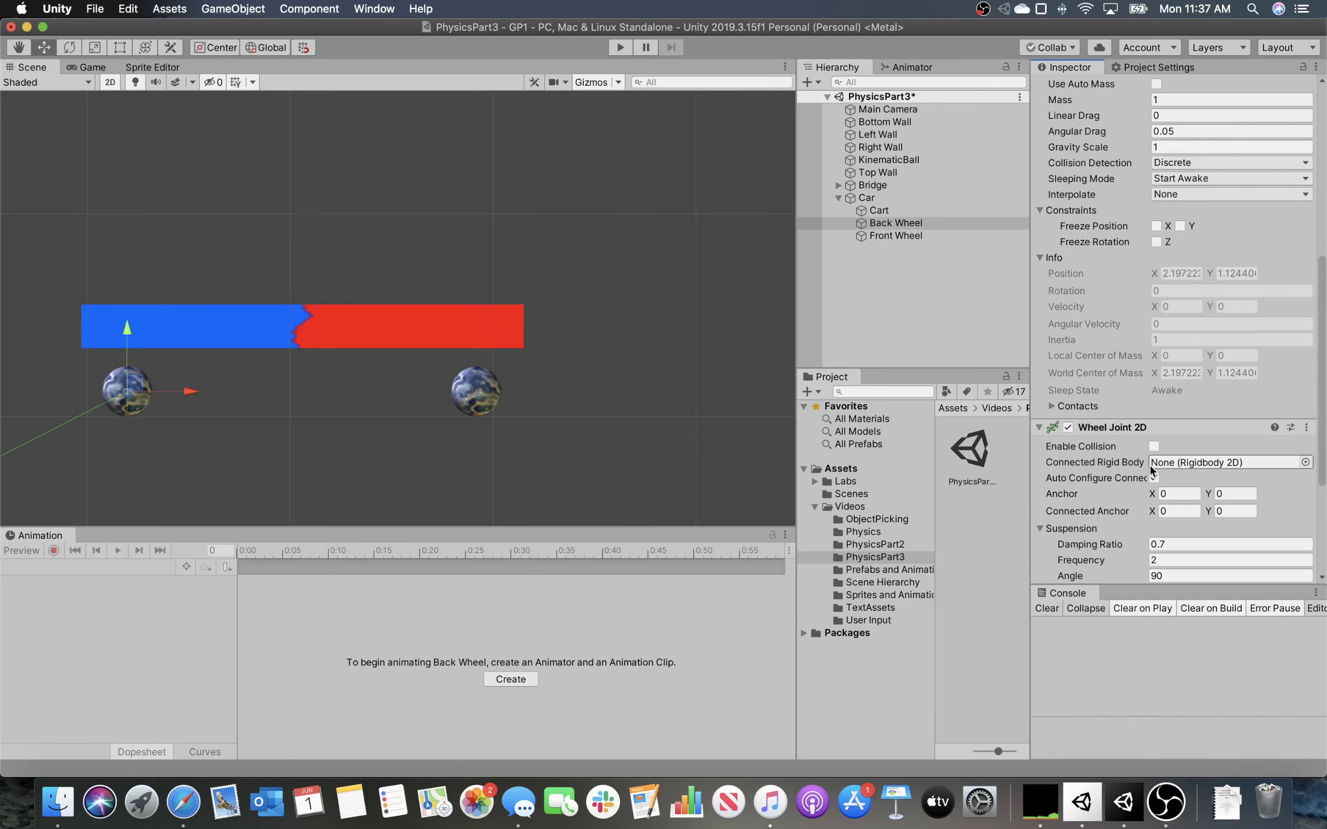
pyautogui.moveTo(228, 429); pyautogui.dragTo(563, 335, button='middle')
pyautogui.scroll(-4, 447, 349)
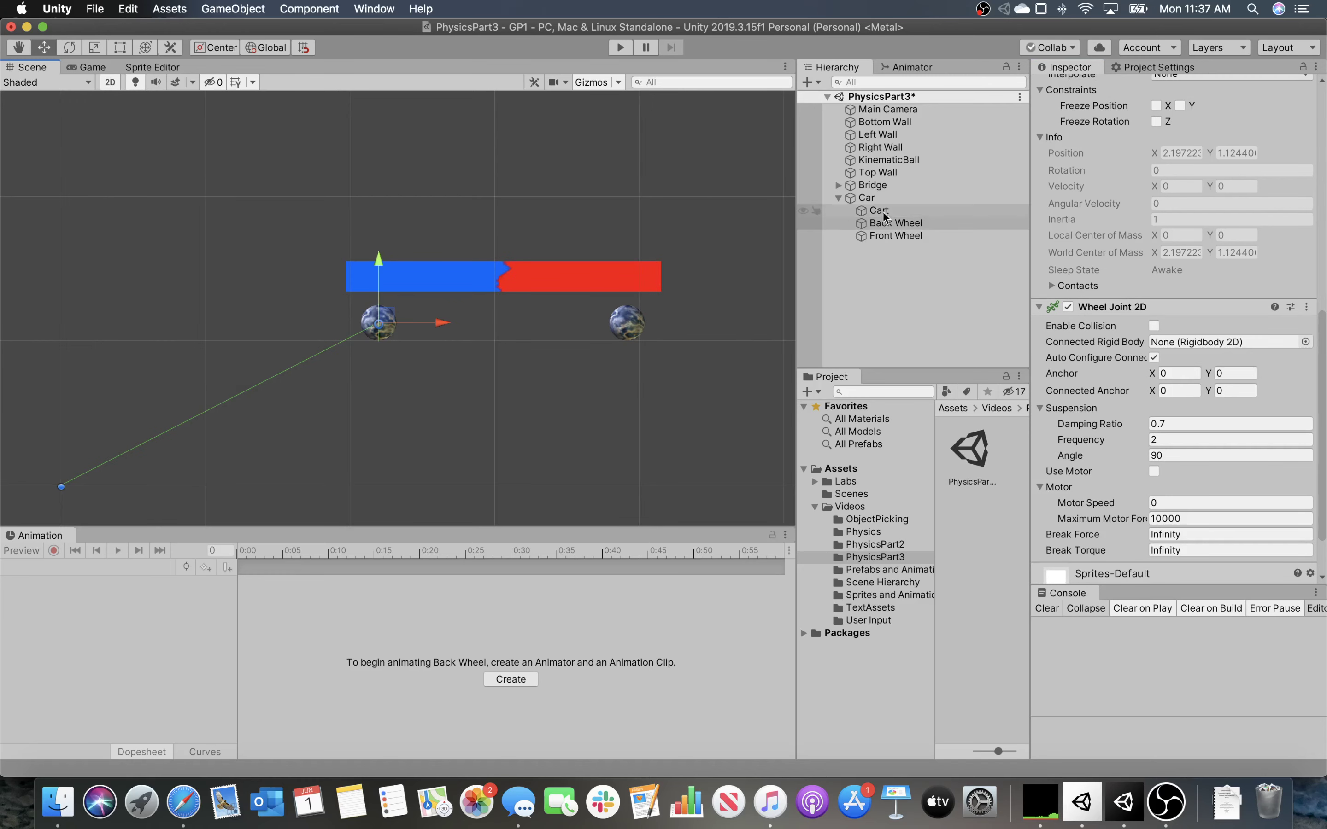
pyautogui.moveTo(882, 212); pyautogui.dragTo(1171, 338)
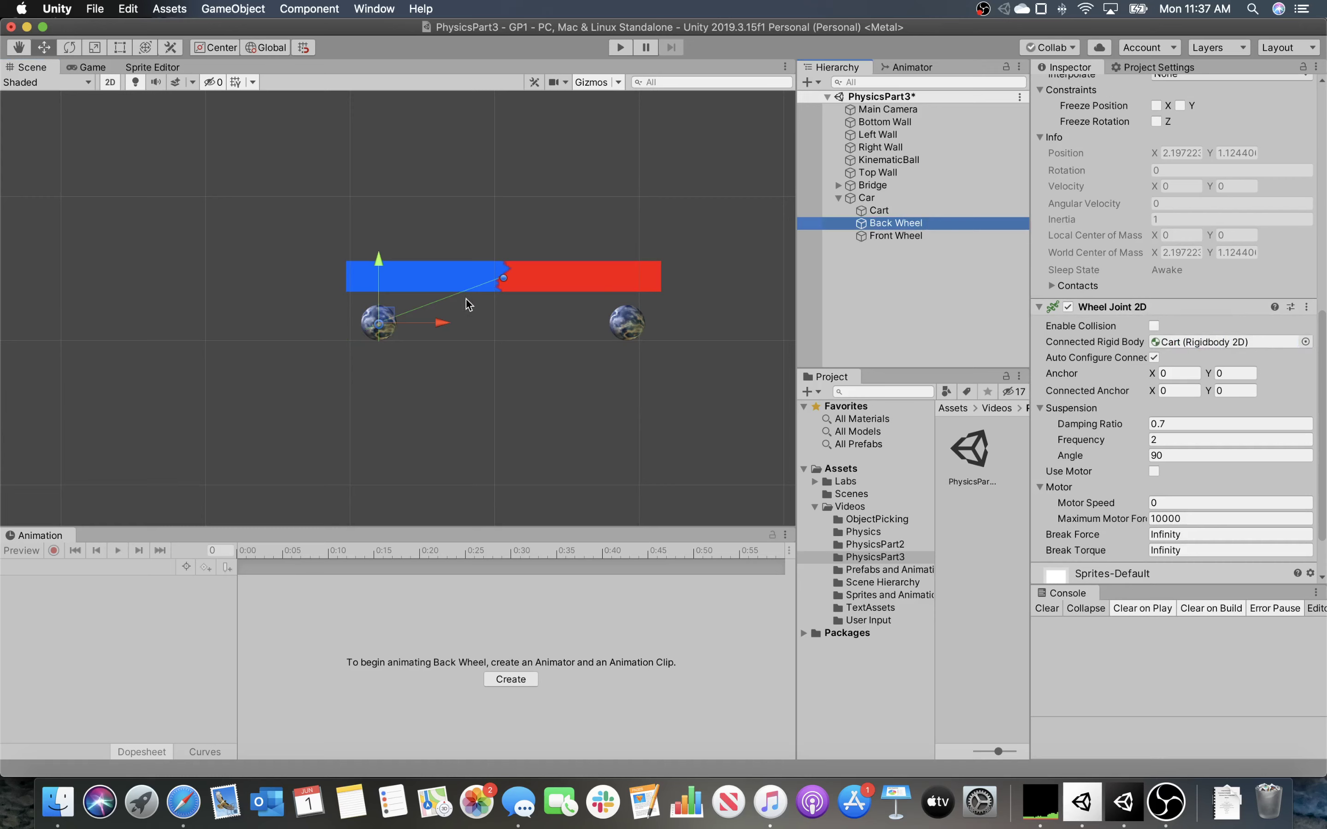
pyautogui.moveTo(500, 281); pyautogui.dragTo(383, 329)
# Set the Cart as the connected rigid body of the Front Wheel's Wheel Joint 2D
pyautogui.click(895, 223)
pyautogui.click(895, 235)
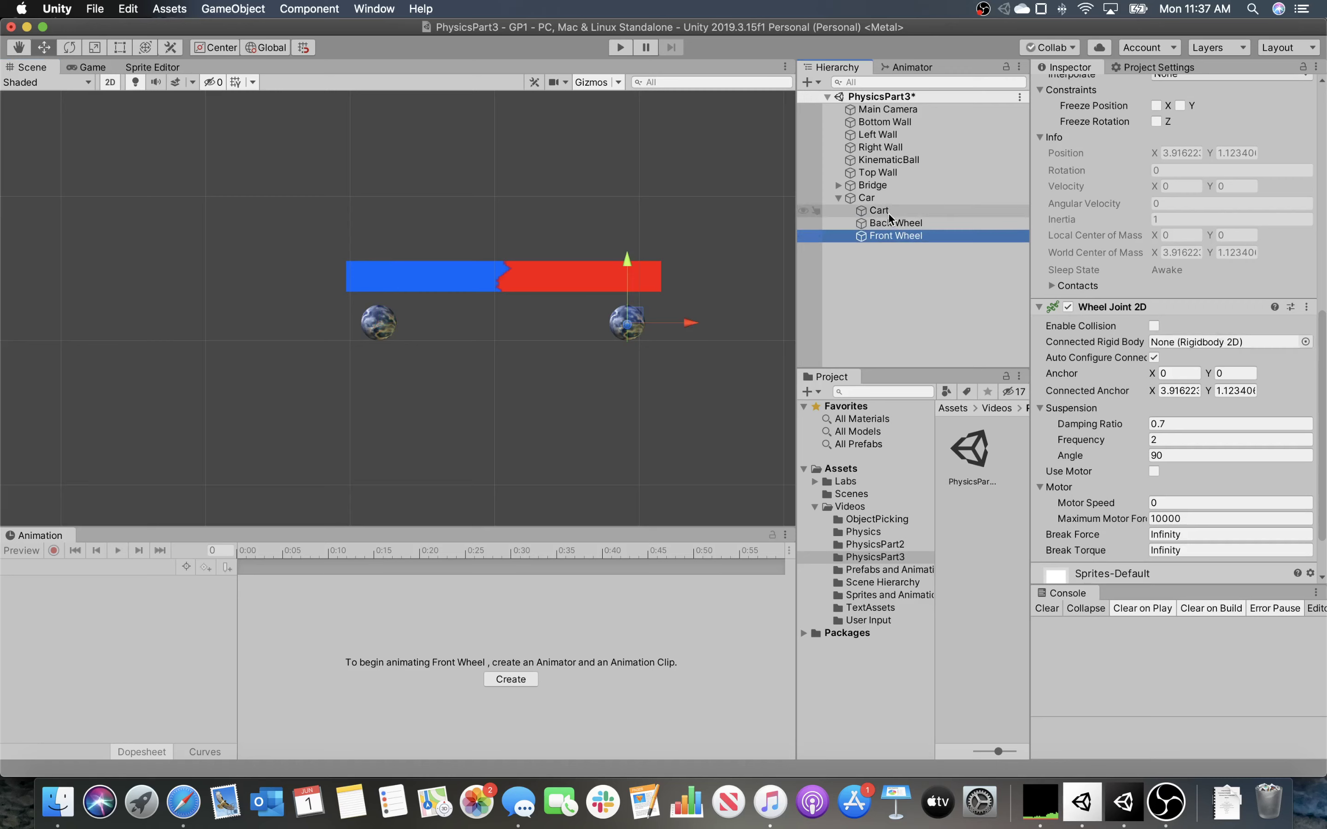
pyautogui.moveTo(899, 210); pyautogui.dragTo(1218, 343)
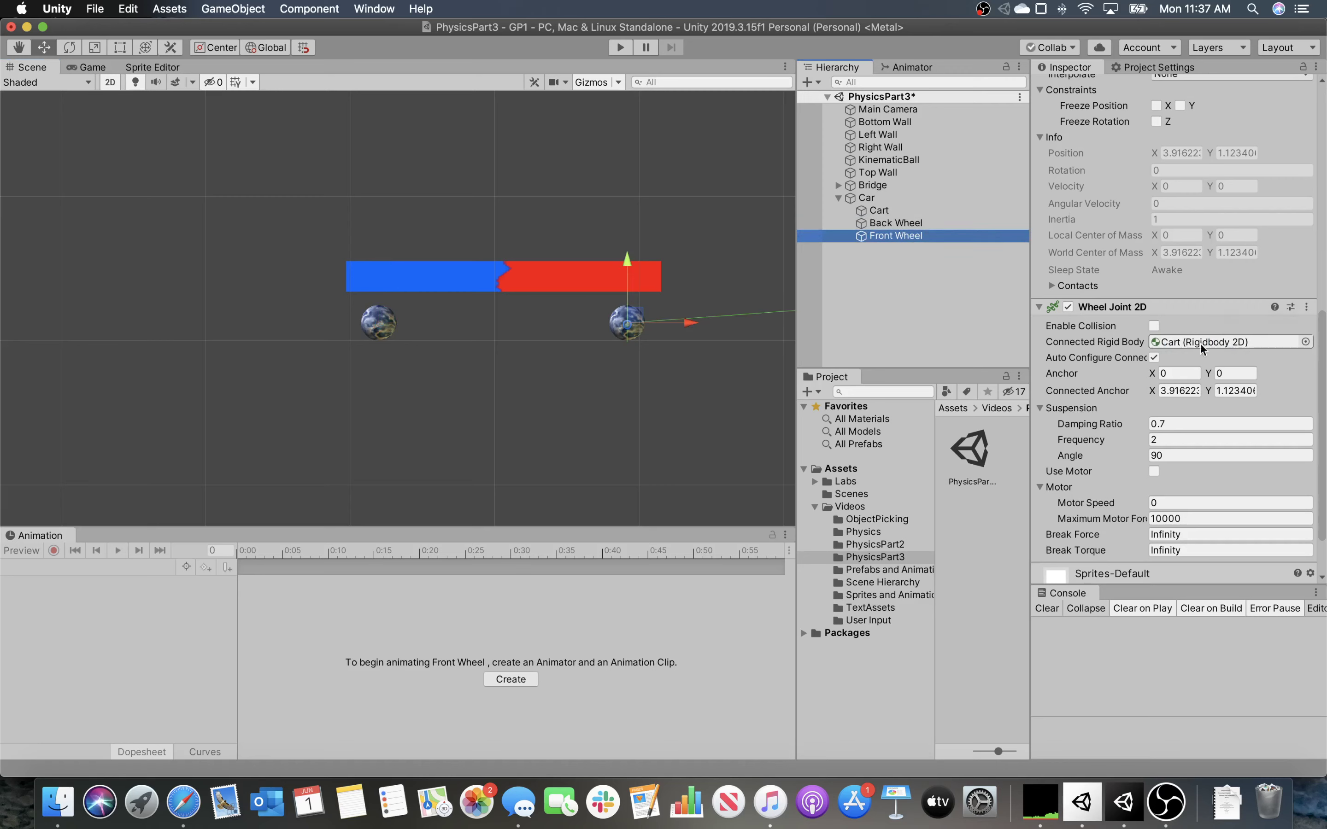
pyautogui.moveTo(766, 350); pyautogui.dragTo(492, 357, button='right')
pyautogui.scroll(4, 496, 359)
pyautogui.scroll(-10, 493, 357)
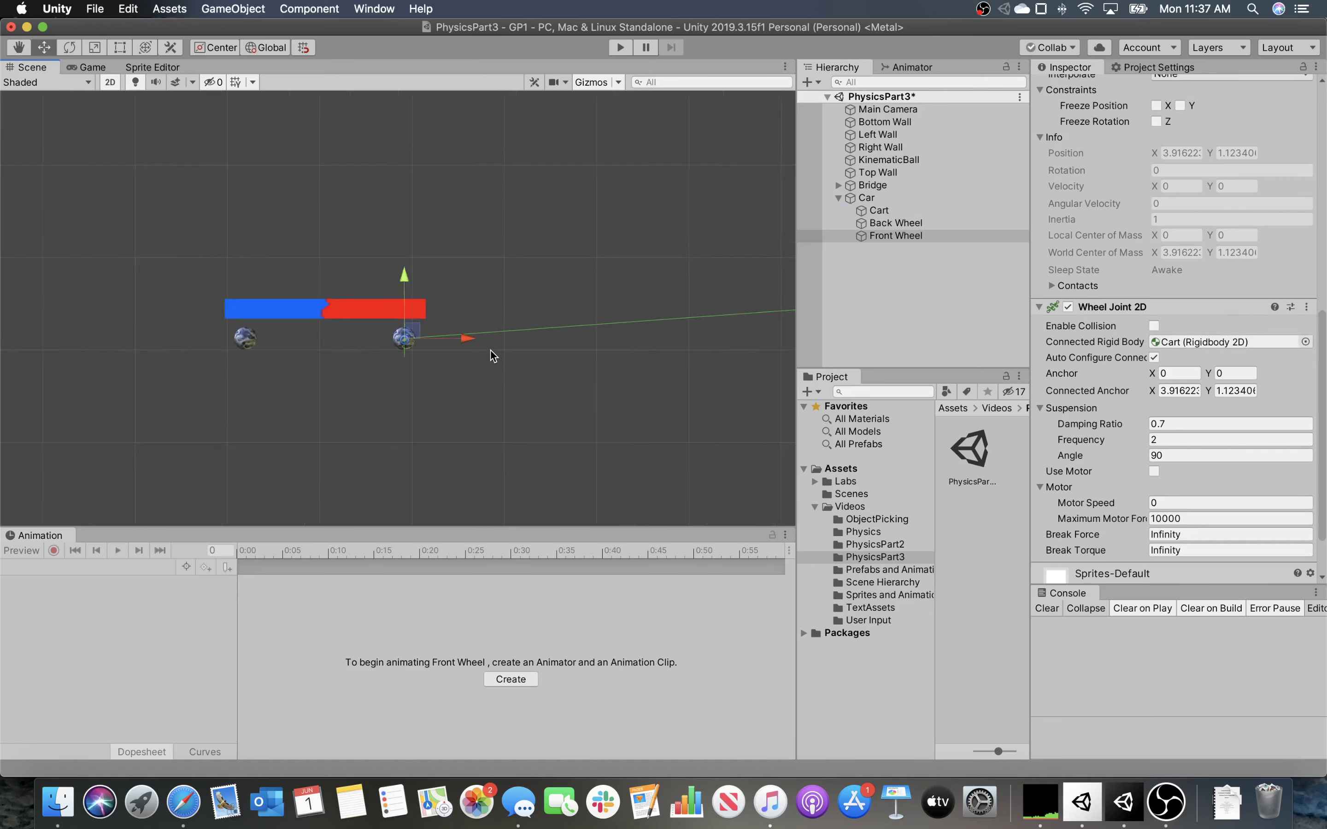
# Reset the Front Wheel joint's connected anchor to X 0, Y 0 and move it onto the wheel's centre, at about X 0.39, Y -1.50
pyautogui.scroll(-3, 1229, 439)
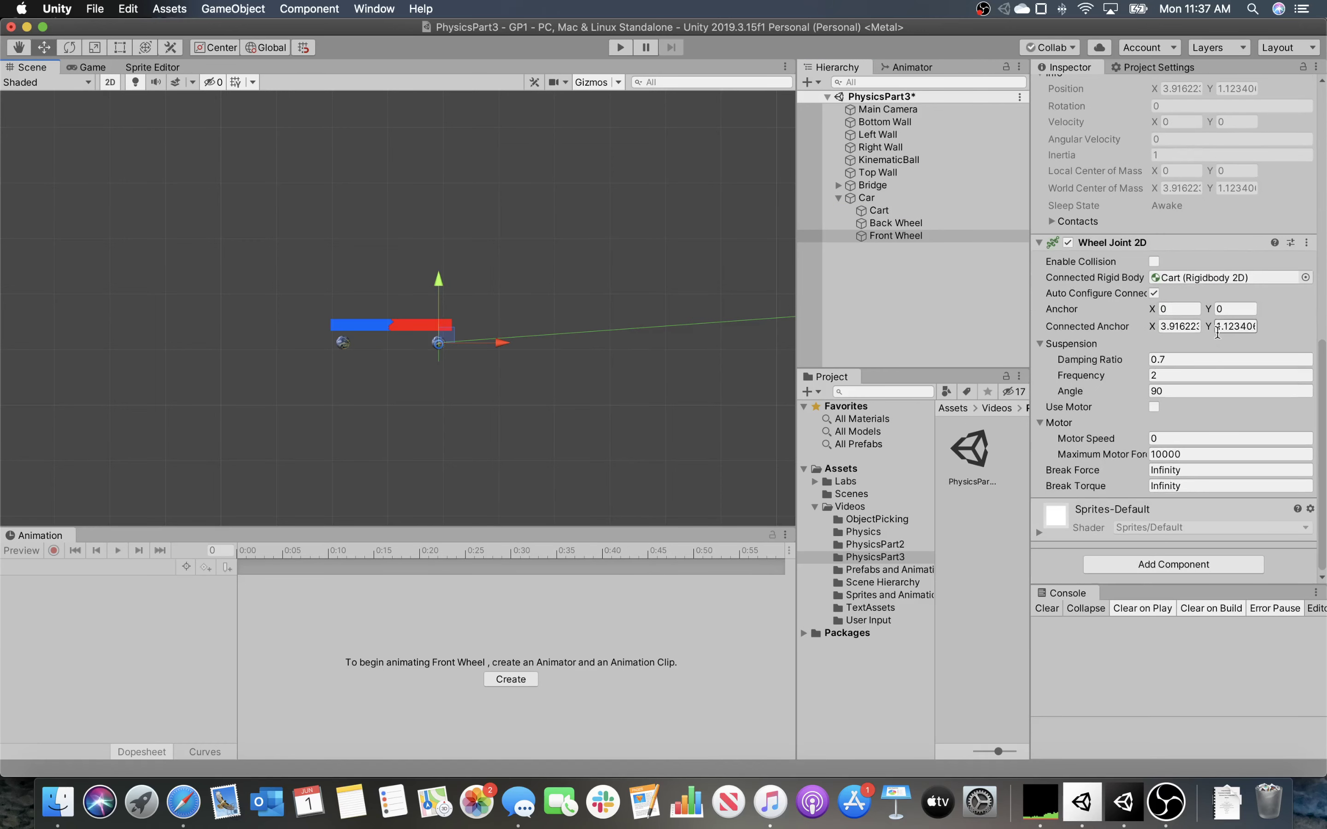
pyautogui.click(1186, 327)
pyautogui.write('0')
pyautogui.press('Tab')
pyautogui.write('0')
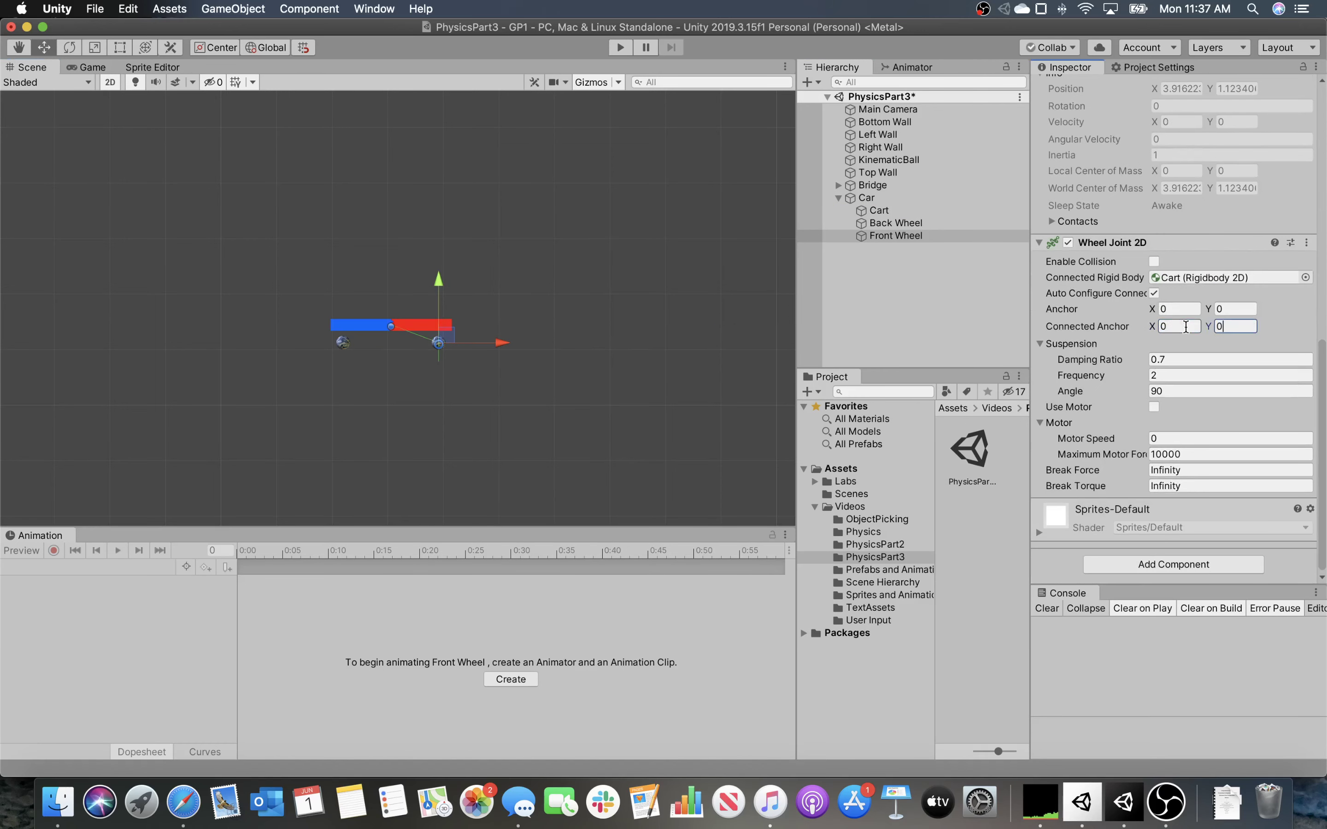
pyautogui.click(391, 327)
pyautogui.moveTo(391, 329); pyautogui.dragTo(435, 351)
pyautogui.scroll(10, 436, 352)
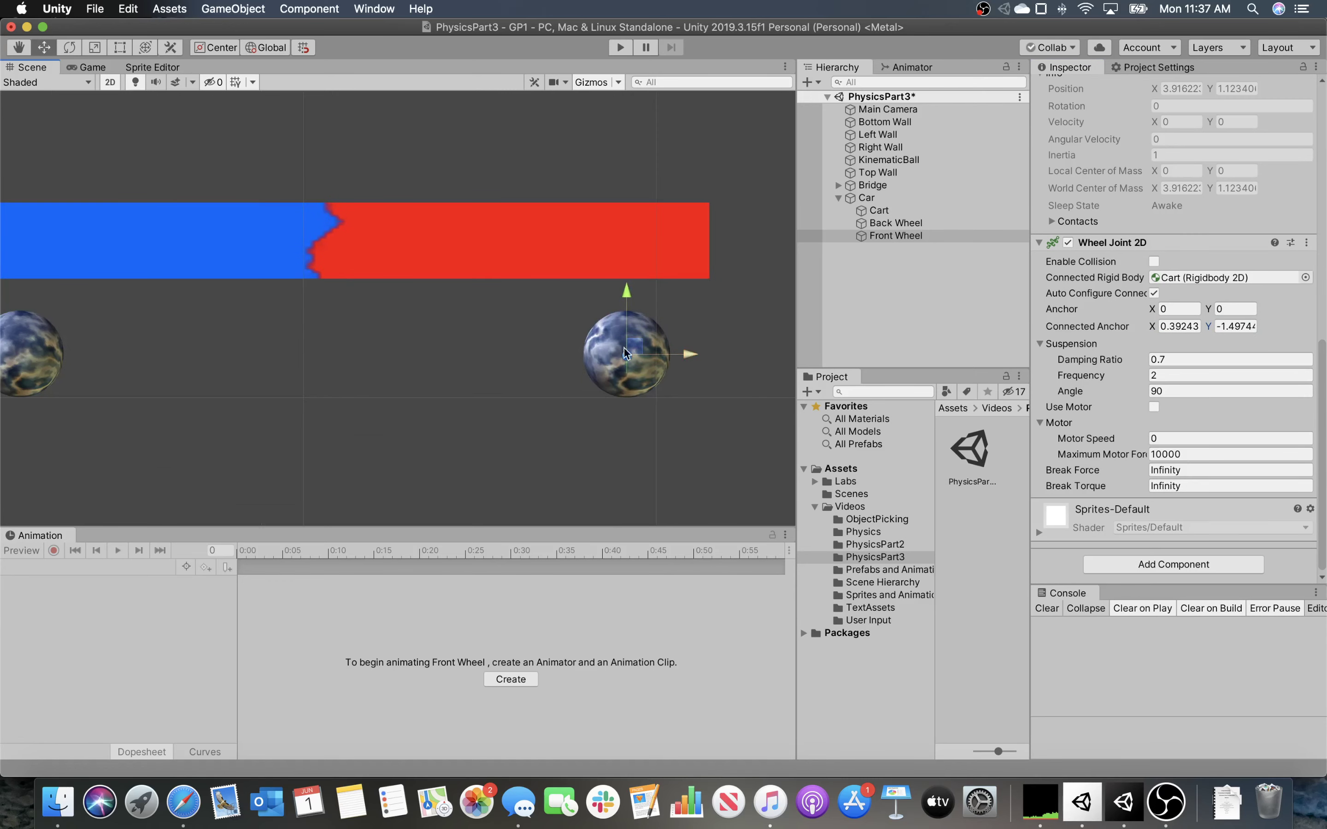
# Add a Circle Collider 2D component to the Front Wheel
pyautogui.keyDown('alt'); pyautogui.moveTo(425, 379); pyautogui.dragTo(533, 374); pyautogui.keyUp('alt')
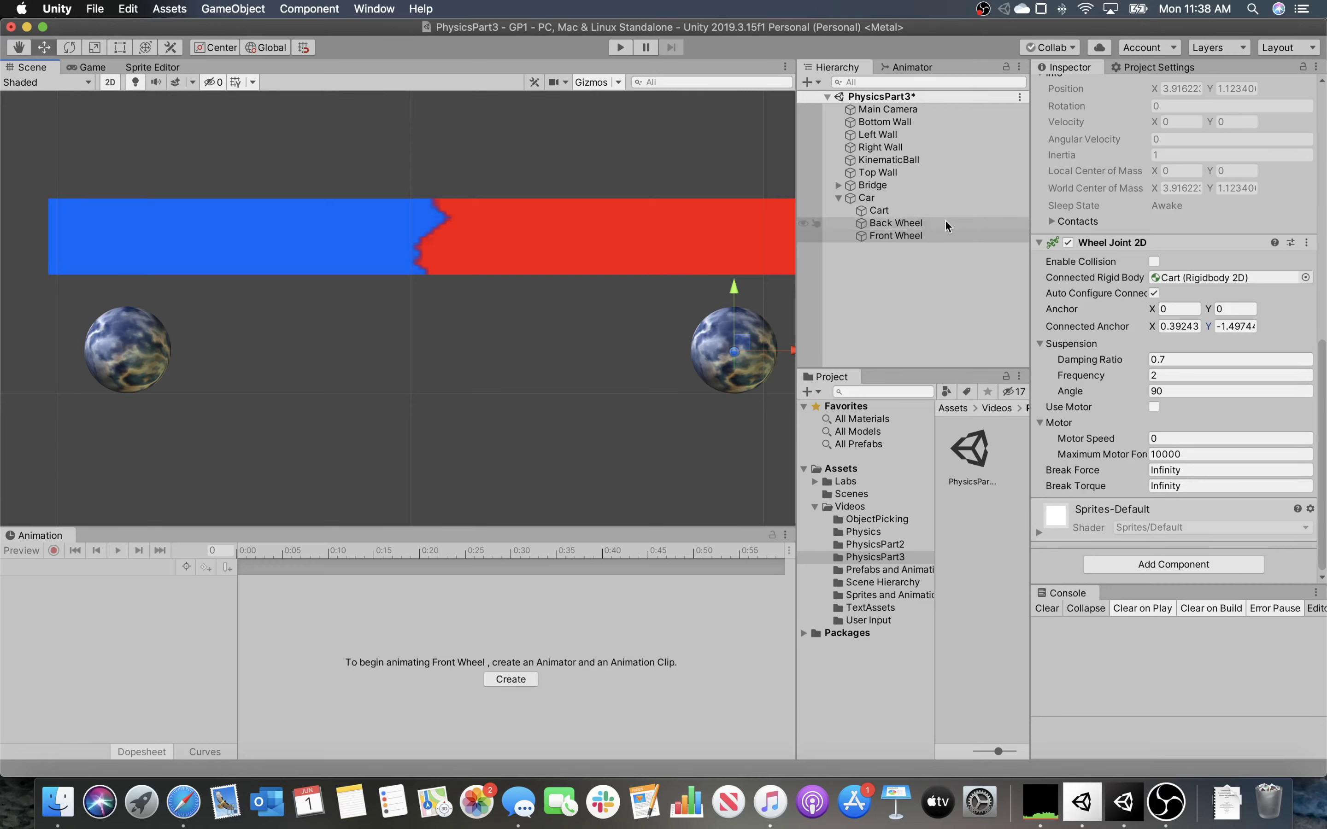
pyautogui.click(938, 235)
pyautogui.click(1175, 564)
pyautogui.write('circle')
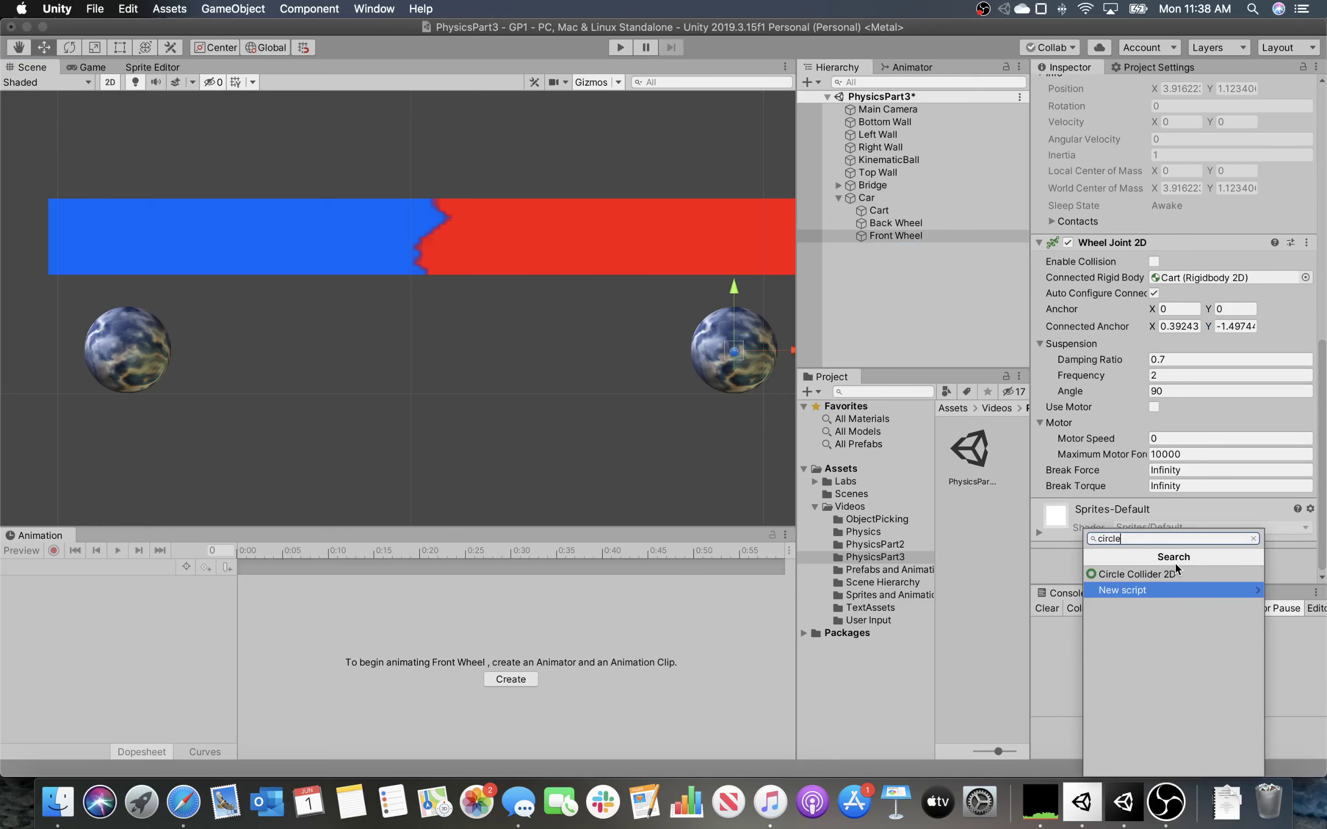
pyautogui.click(1175, 568)
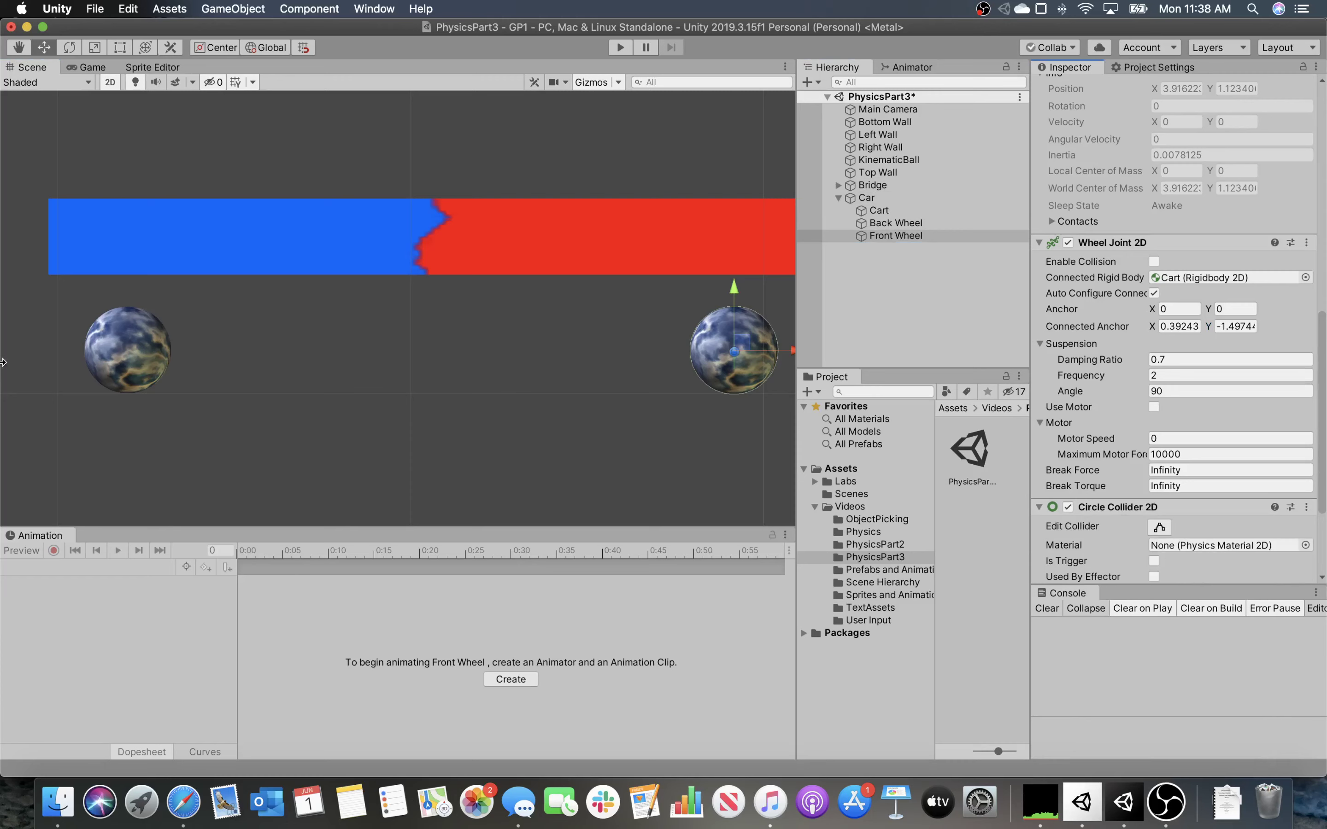
# Create a new script named circ and add it to the Back Wheel
pyautogui.click(149, 354)
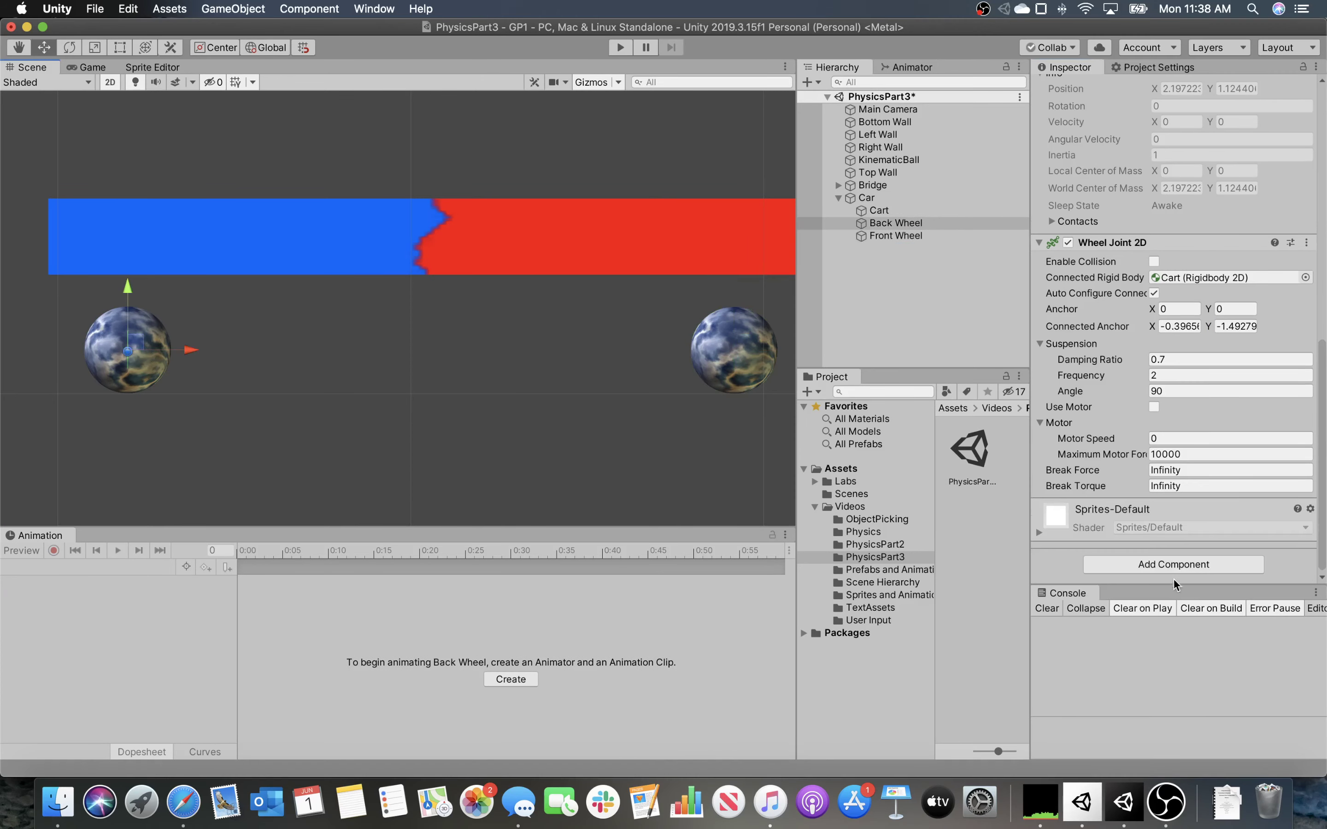
pyautogui.click(1162, 562)
pyautogui.write('circ\\')
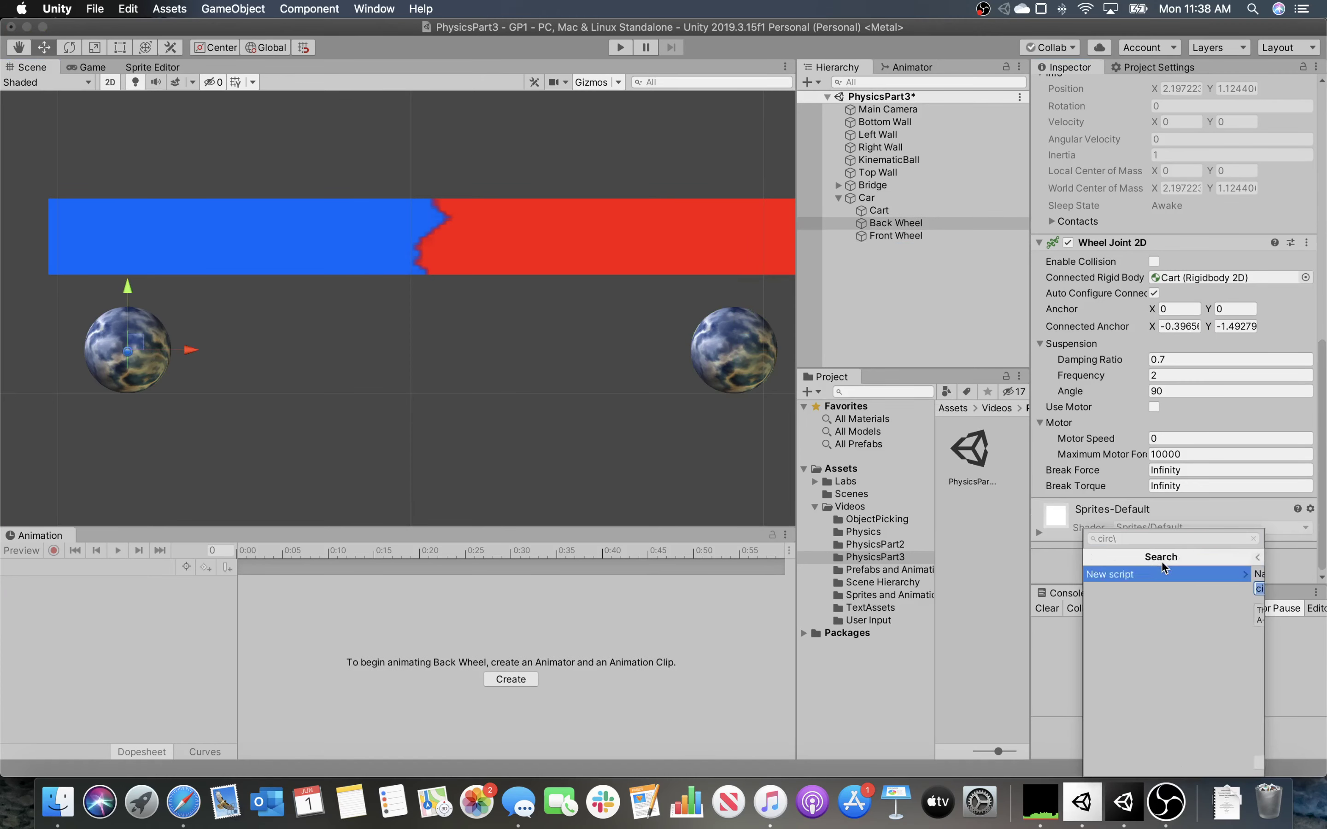
pyautogui.press('Return')
pyautogui.write('c')
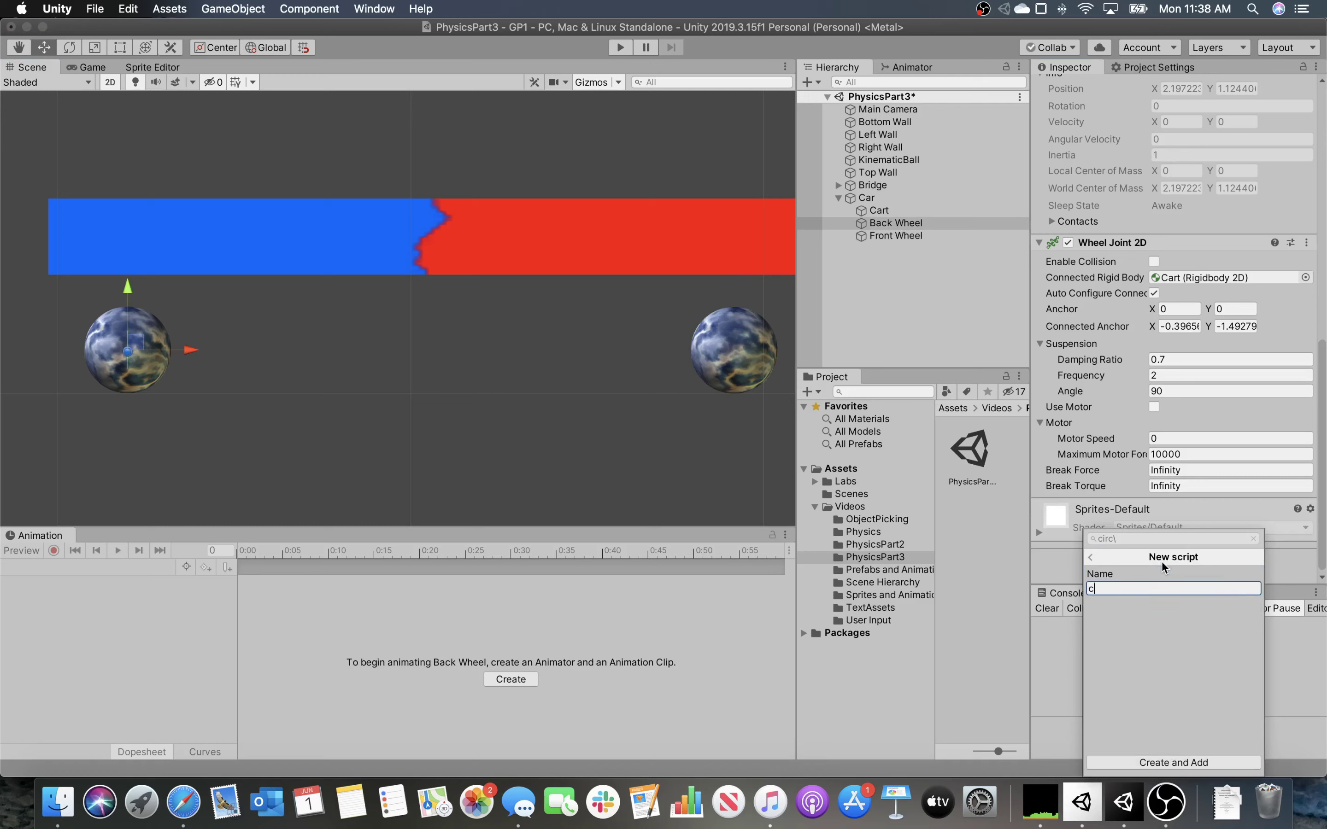
pyautogui.write('iorcc;le')
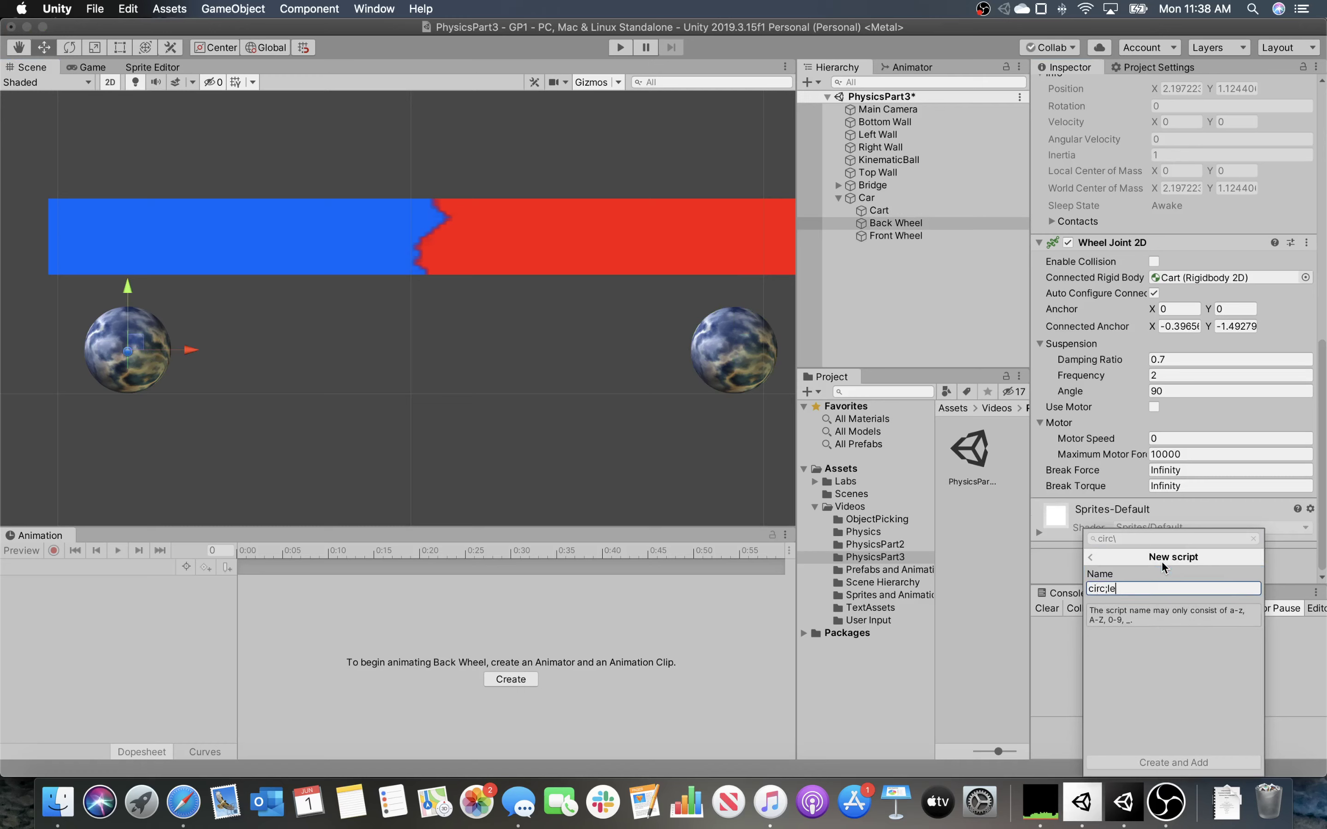
pyautogui.press('BackSpace')
pyautogui.press('Return')
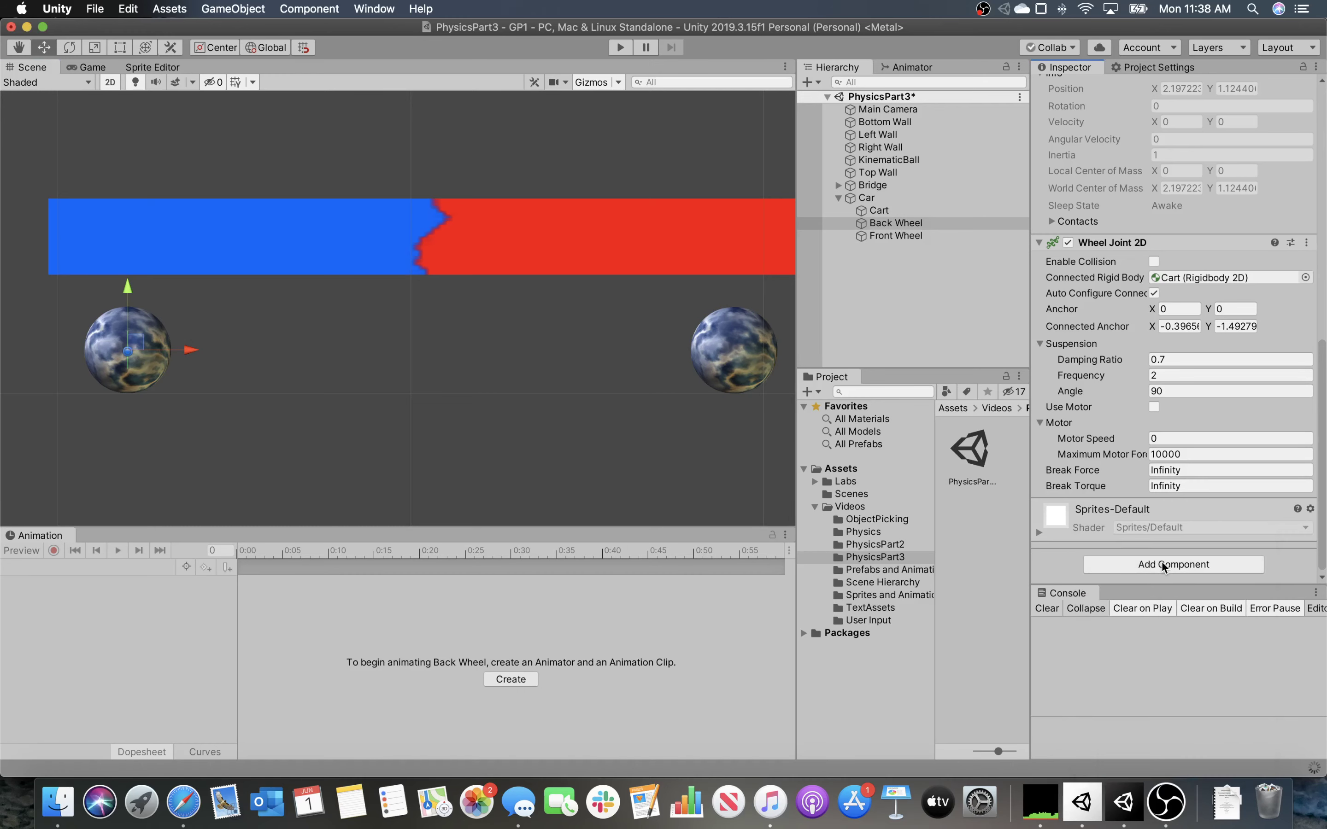
# Add a Circle Collider 2D component to the Back Wheel and compare it with the Front Wheel's collider
pyautogui.click(1165, 567)
pyautogui.write('ci')
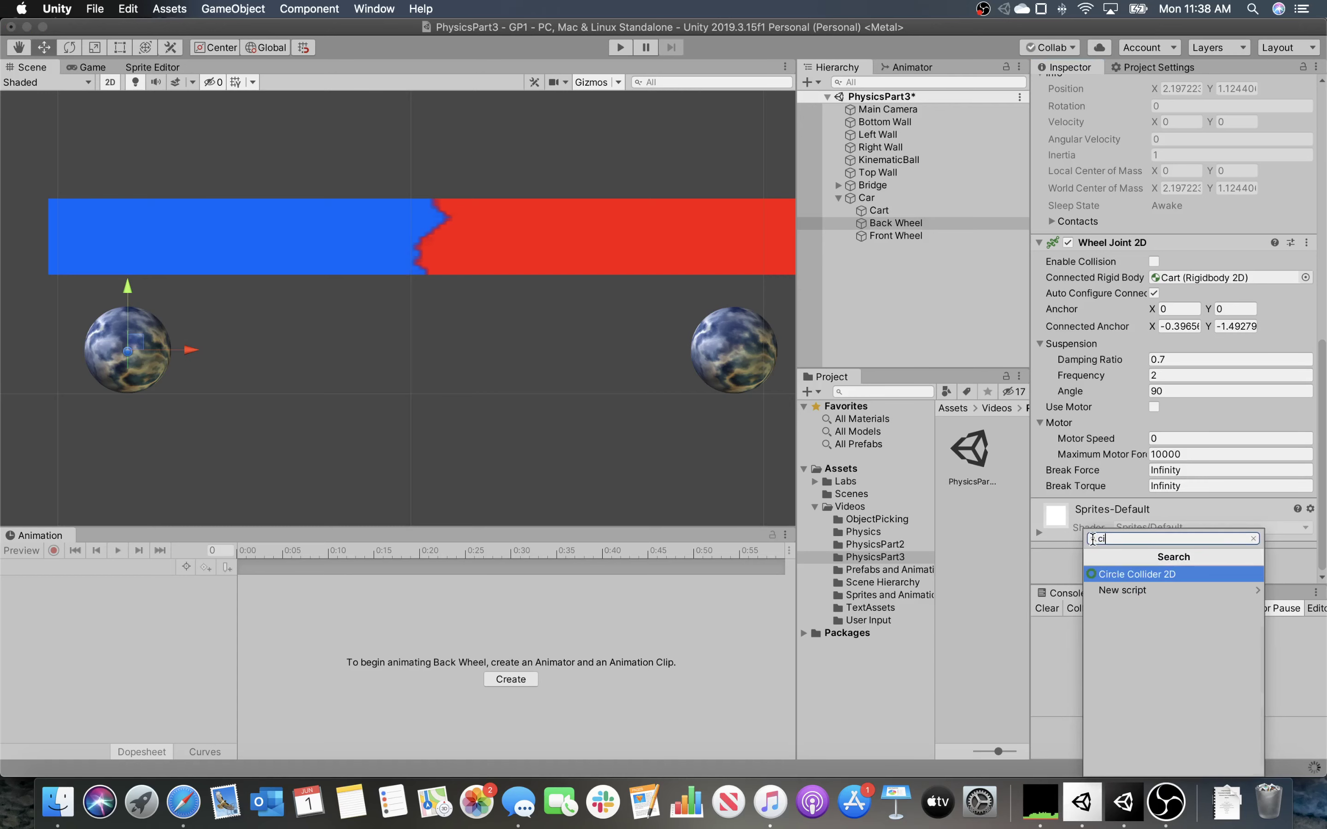
pyautogui.write('r')
pyautogui.press('Return')
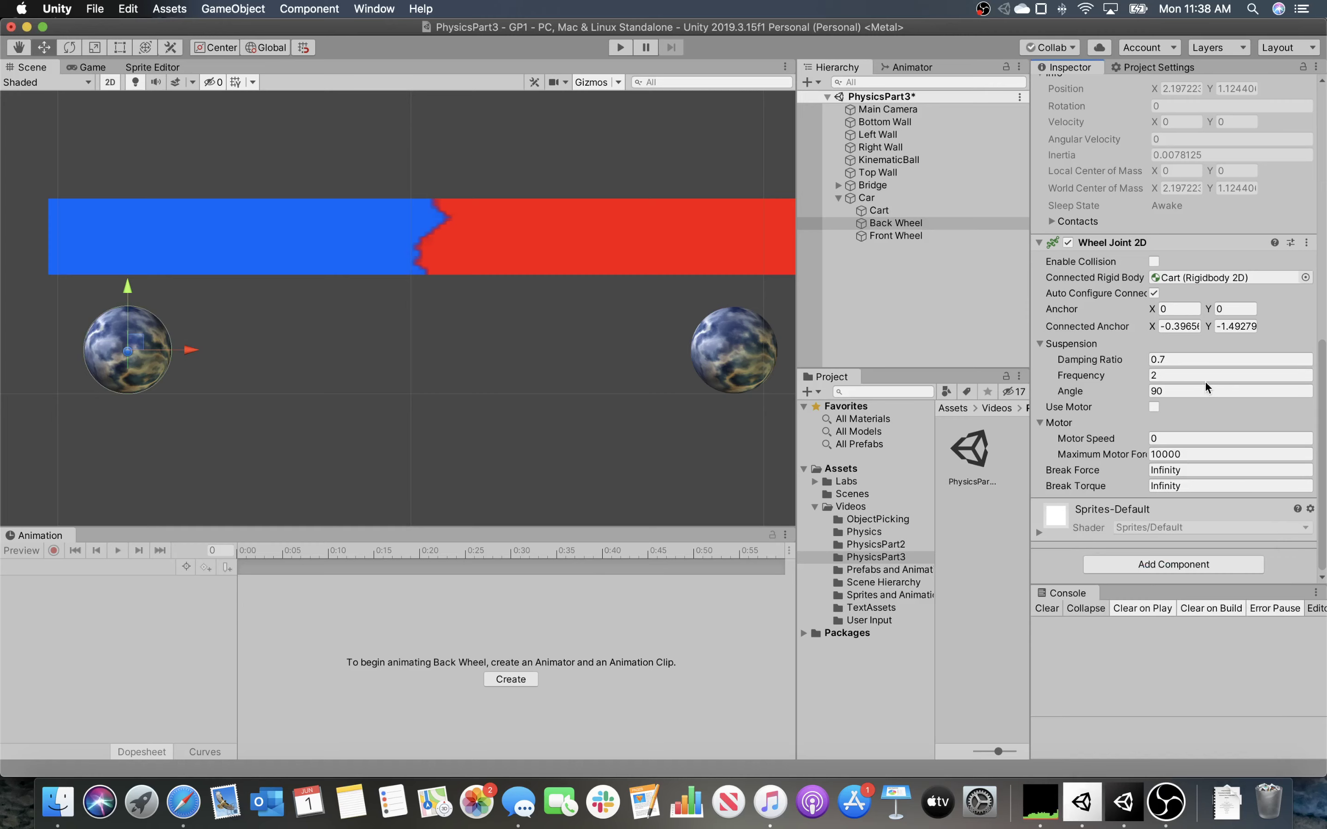
pyautogui.scroll(-10, 1160, 391)
pyautogui.scroll(2, 1140, 421)
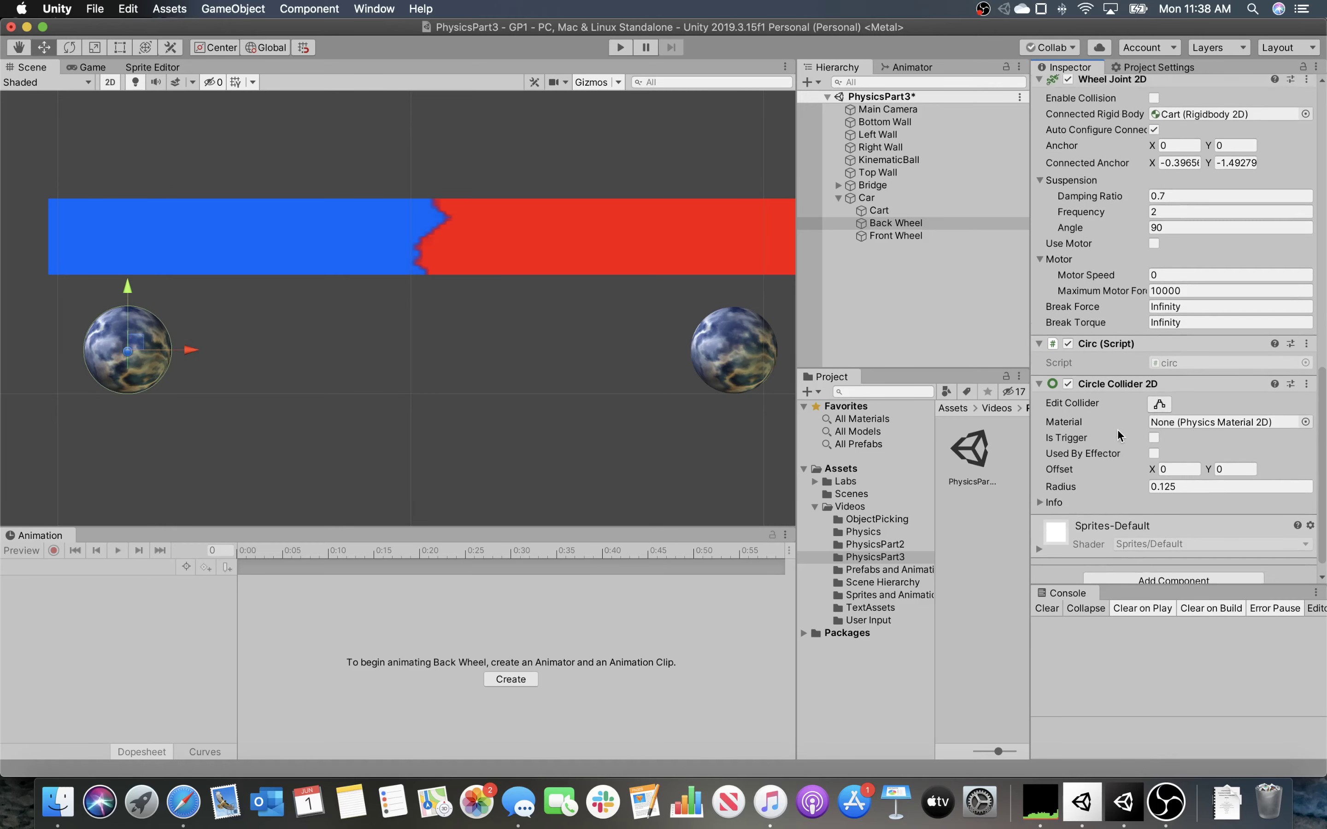
pyautogui.click(722, 359)
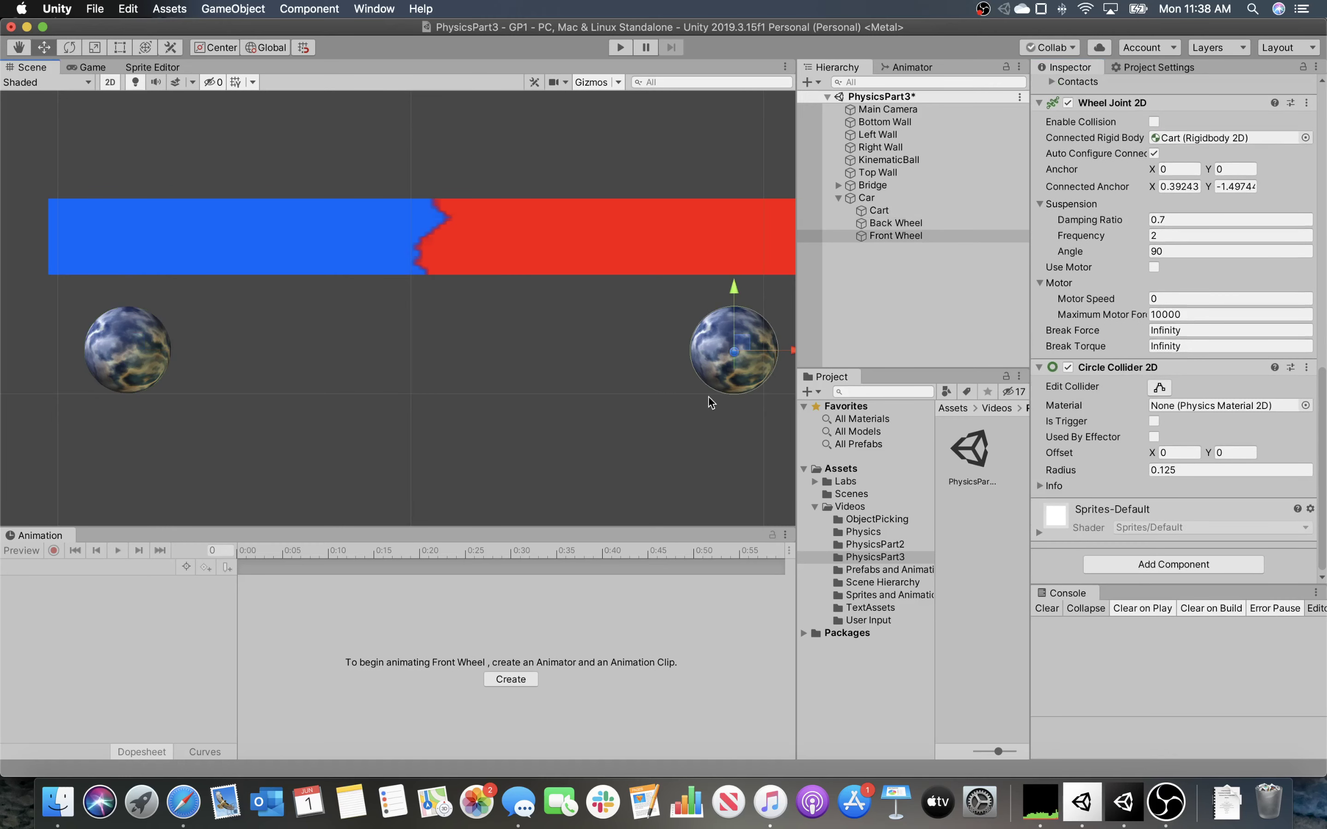
# Set the Back Wheel's scale to 2 in both X and Y
pyautogui.click(116, 328)
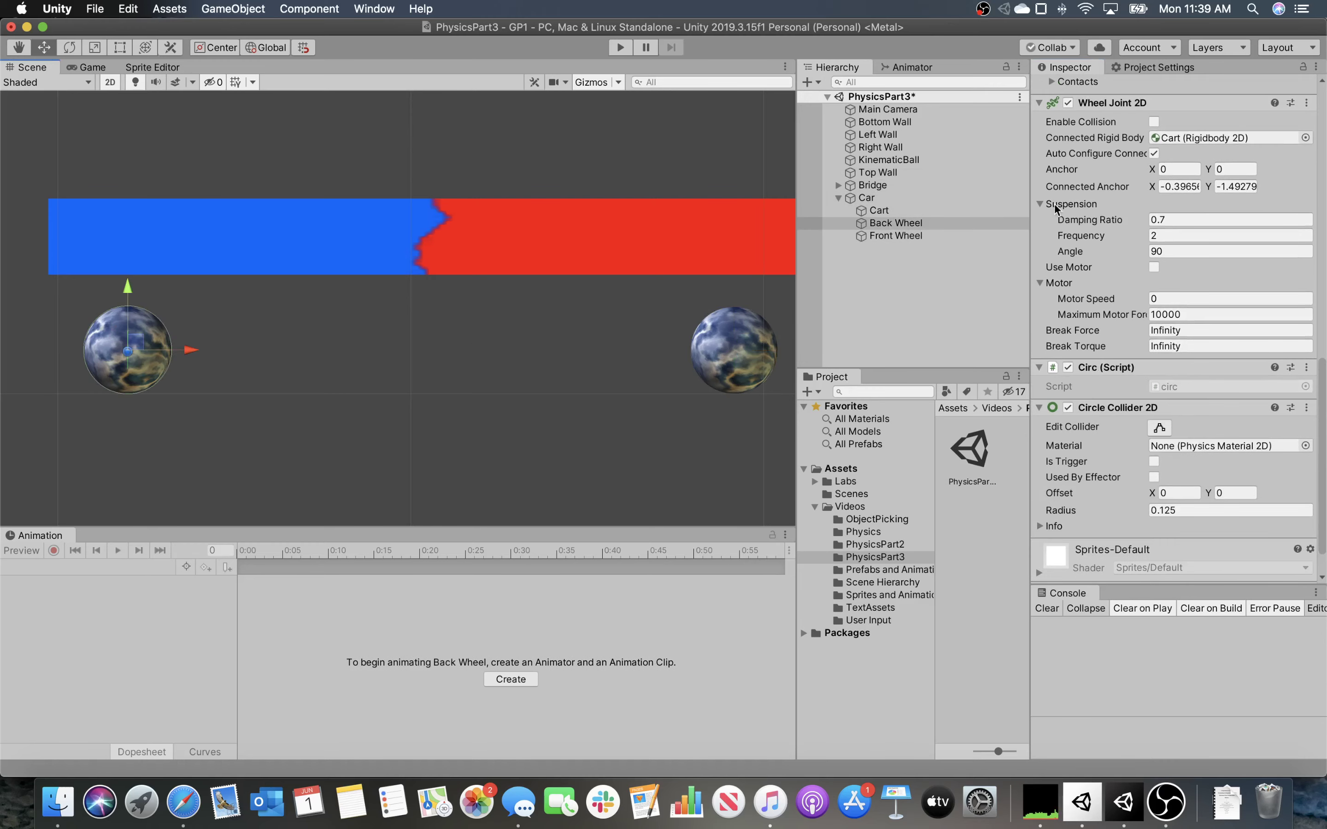
pyautogui.scroll(10, 1170, 225)
pyautogui.click(1188, 180)
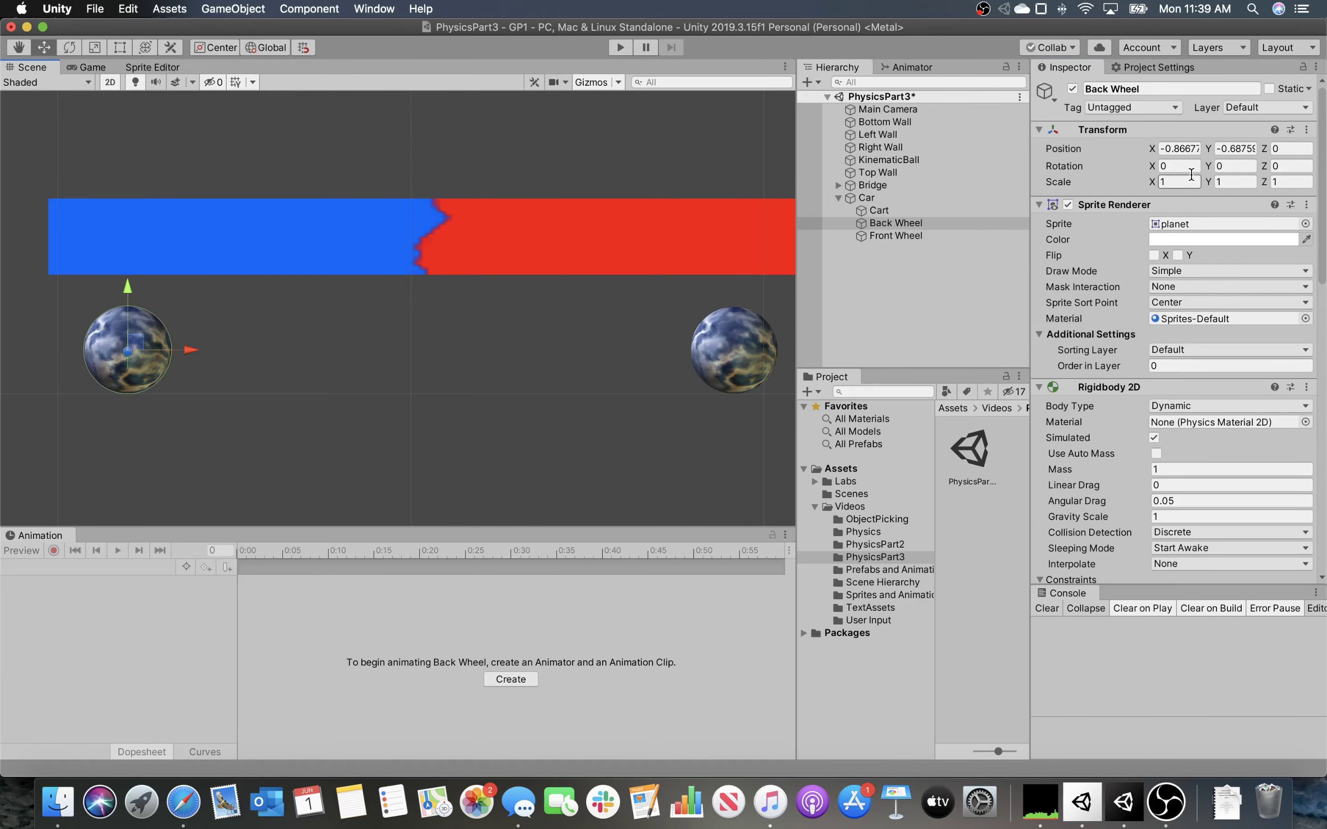
pyautogui.write('2')
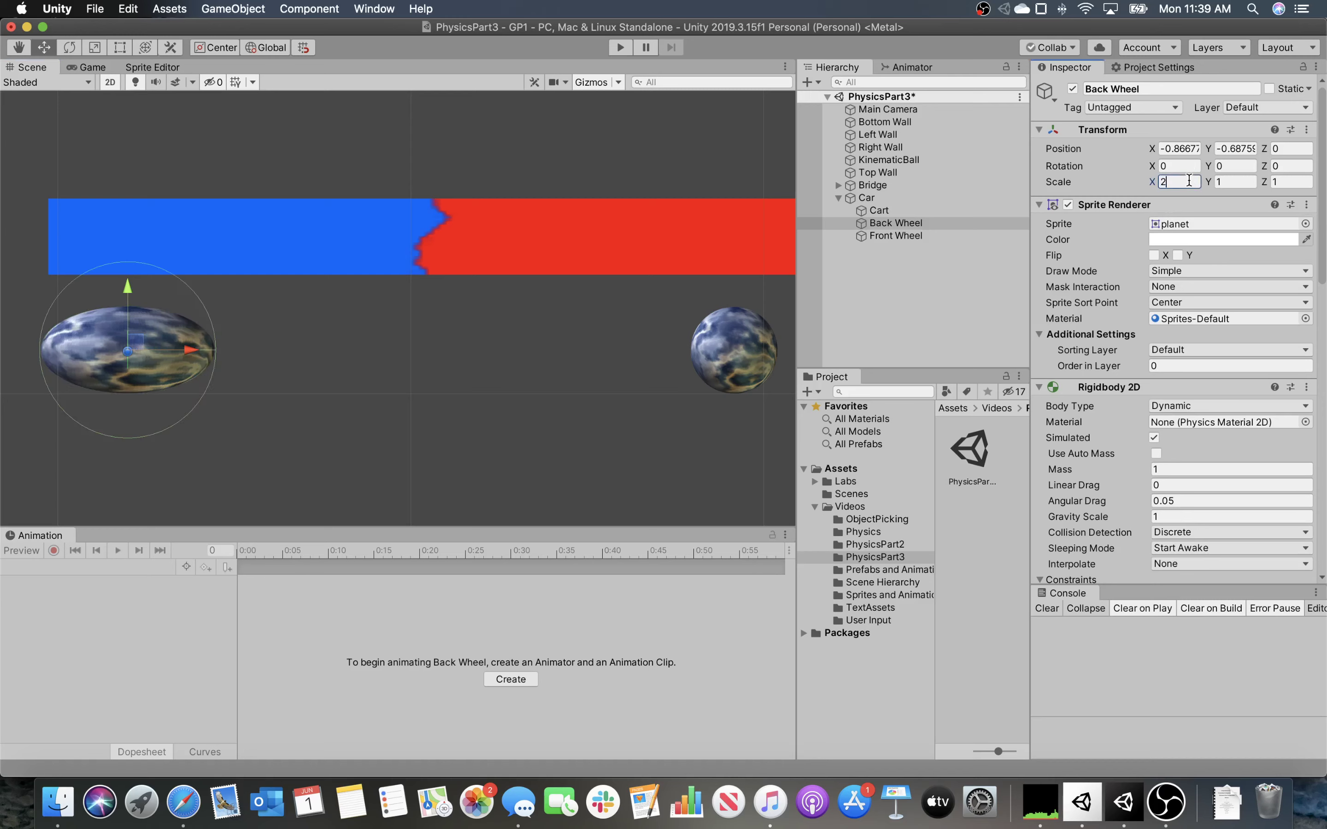
pyautogui.press('Tab')
pyautogui.write('2')
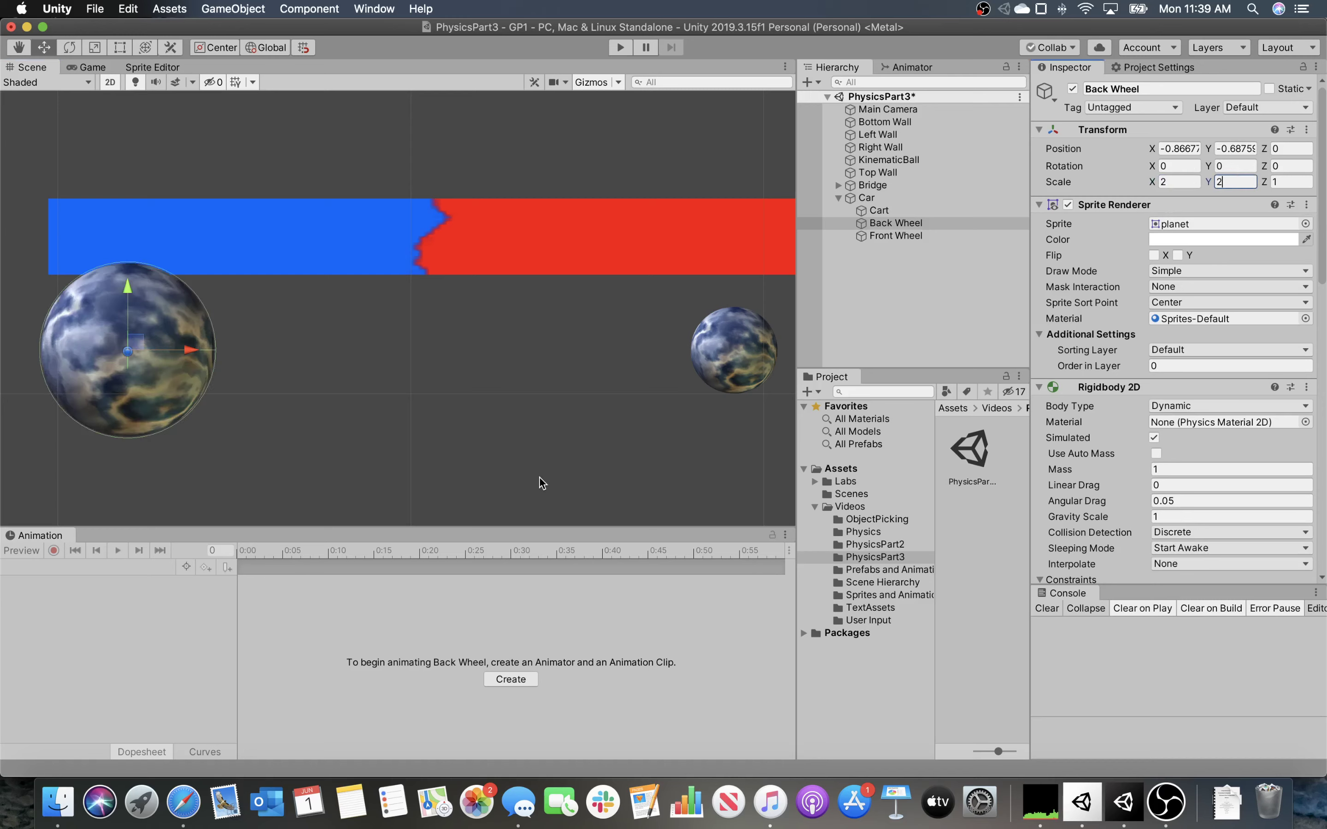
# Set the Front Wheel's scale to 2 in both X and Y
pyautogui.click(725, 335)
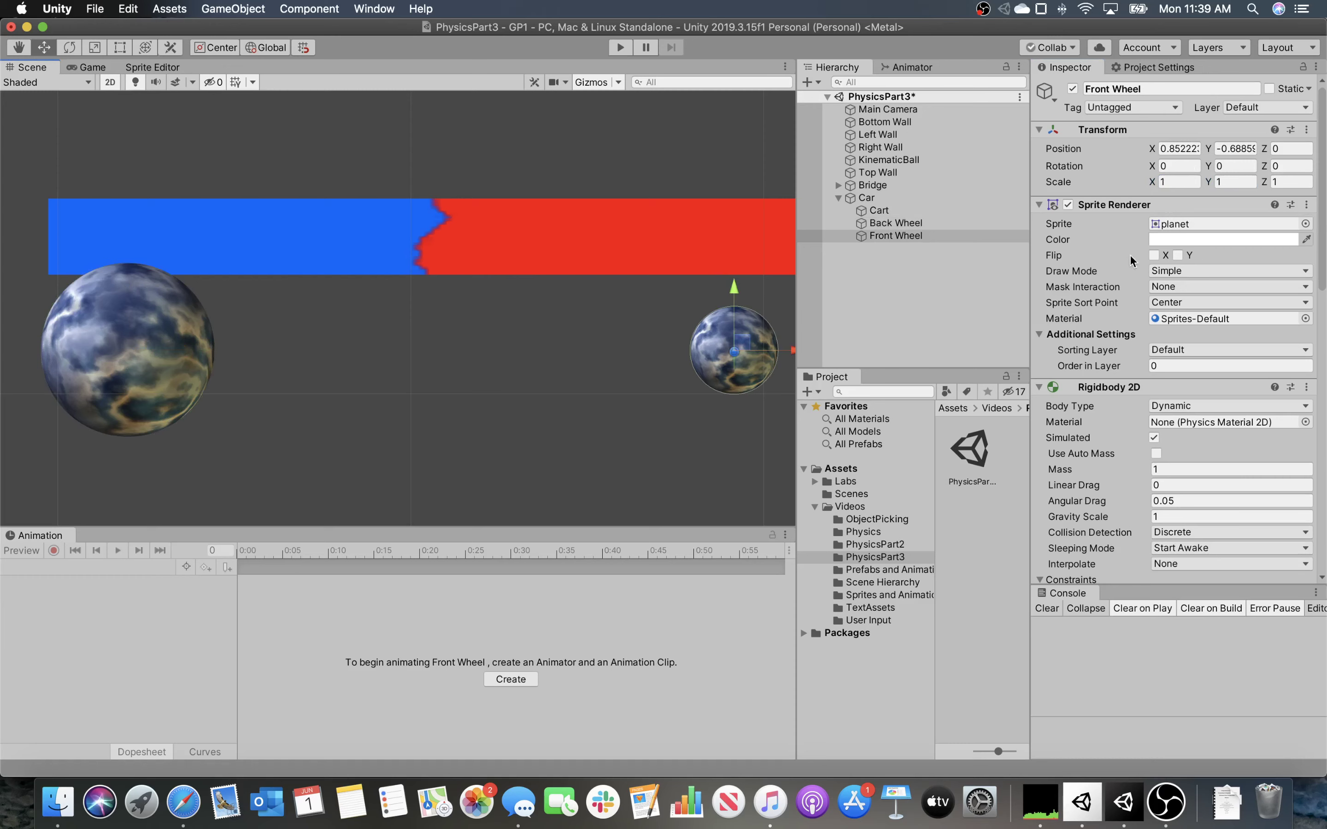
pyautogui.click(1179, 182)
pyautogui.write('2')
pyautogui.press('Tab')
pyautogui.write('2')
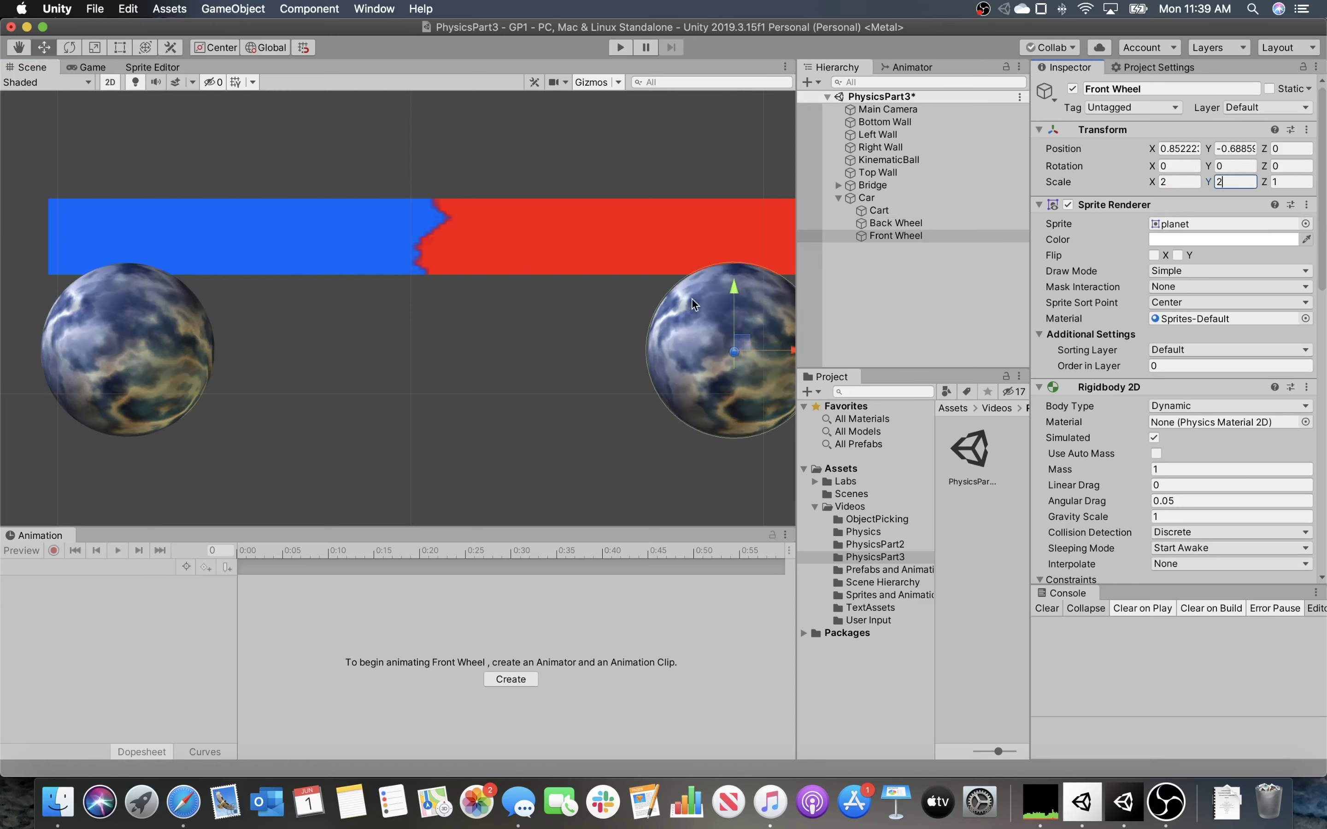
pyautogui.moveTo(558, 379); pyautogui.dragTo(509, 388, button='middle')
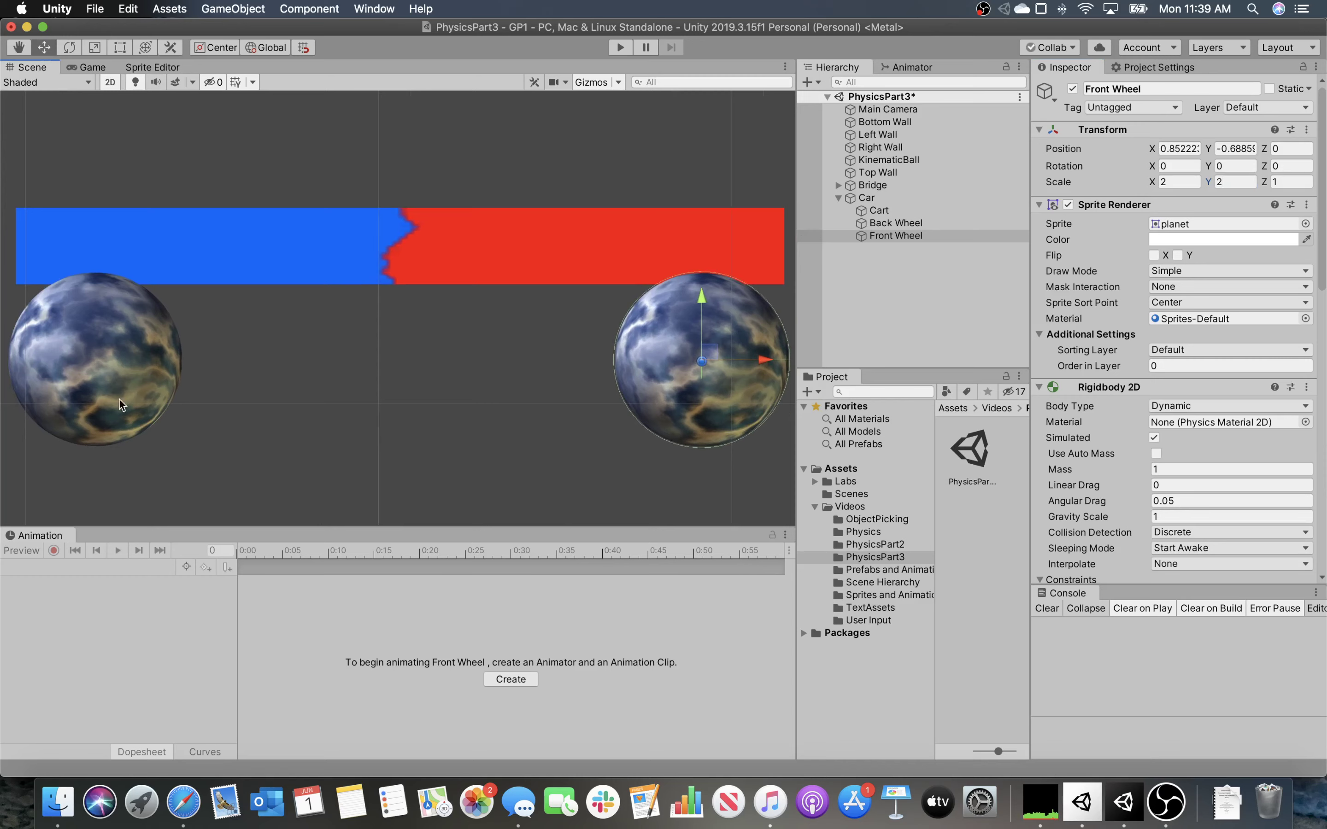
# Review the Cart's and Back Wheel's components, and run the scene briefly to test the car's physics
pyautogui.click(926, 211)
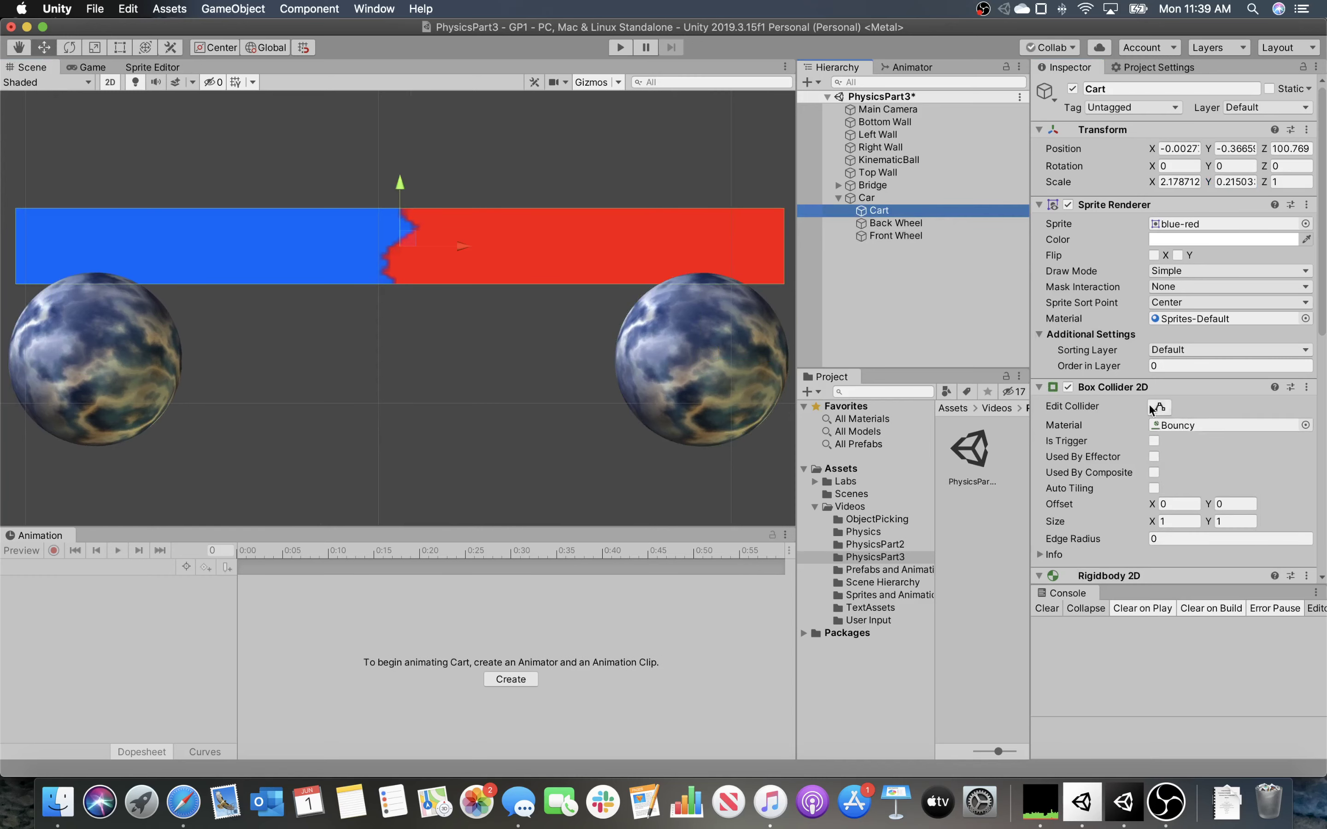
pyautogui.click(905, 222)
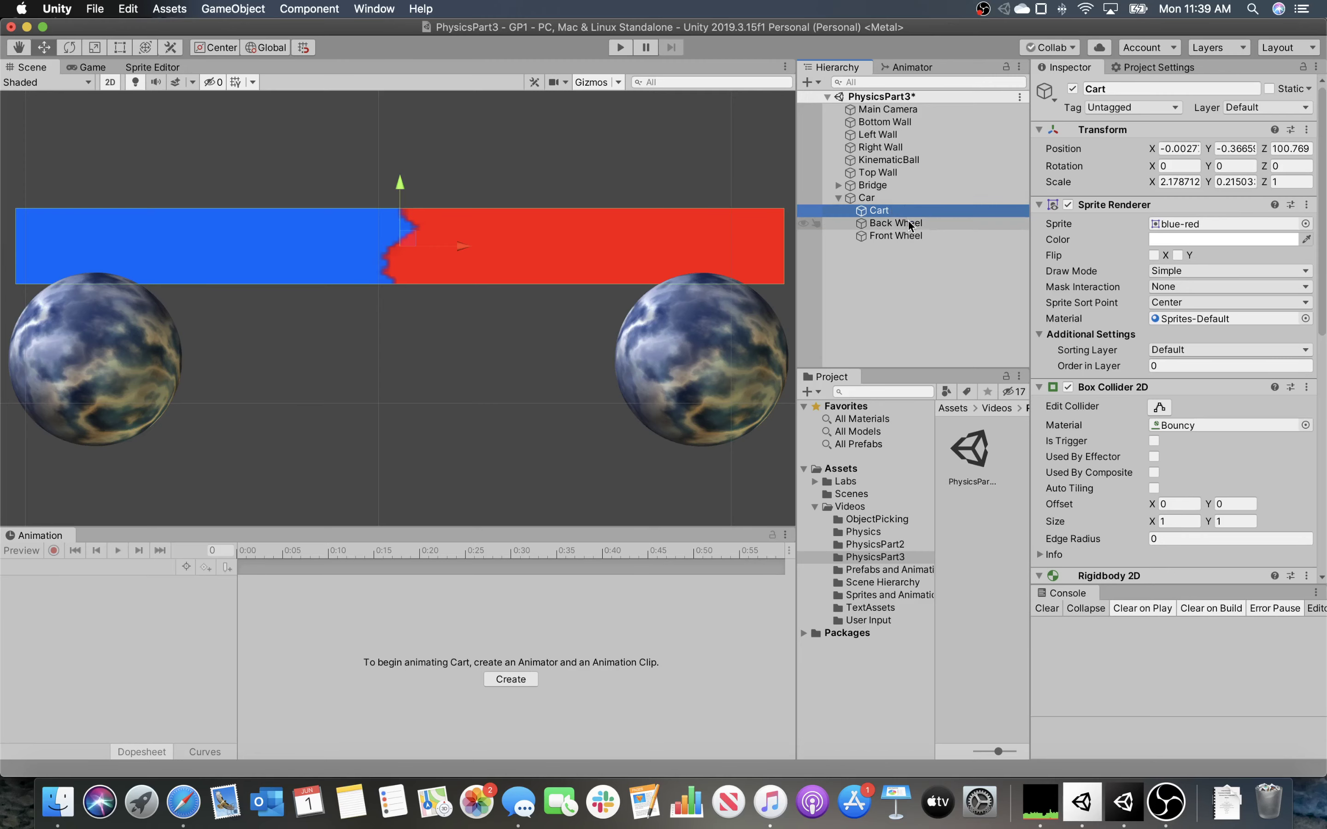
pyautogui.scroll(-10, 1133, 423)
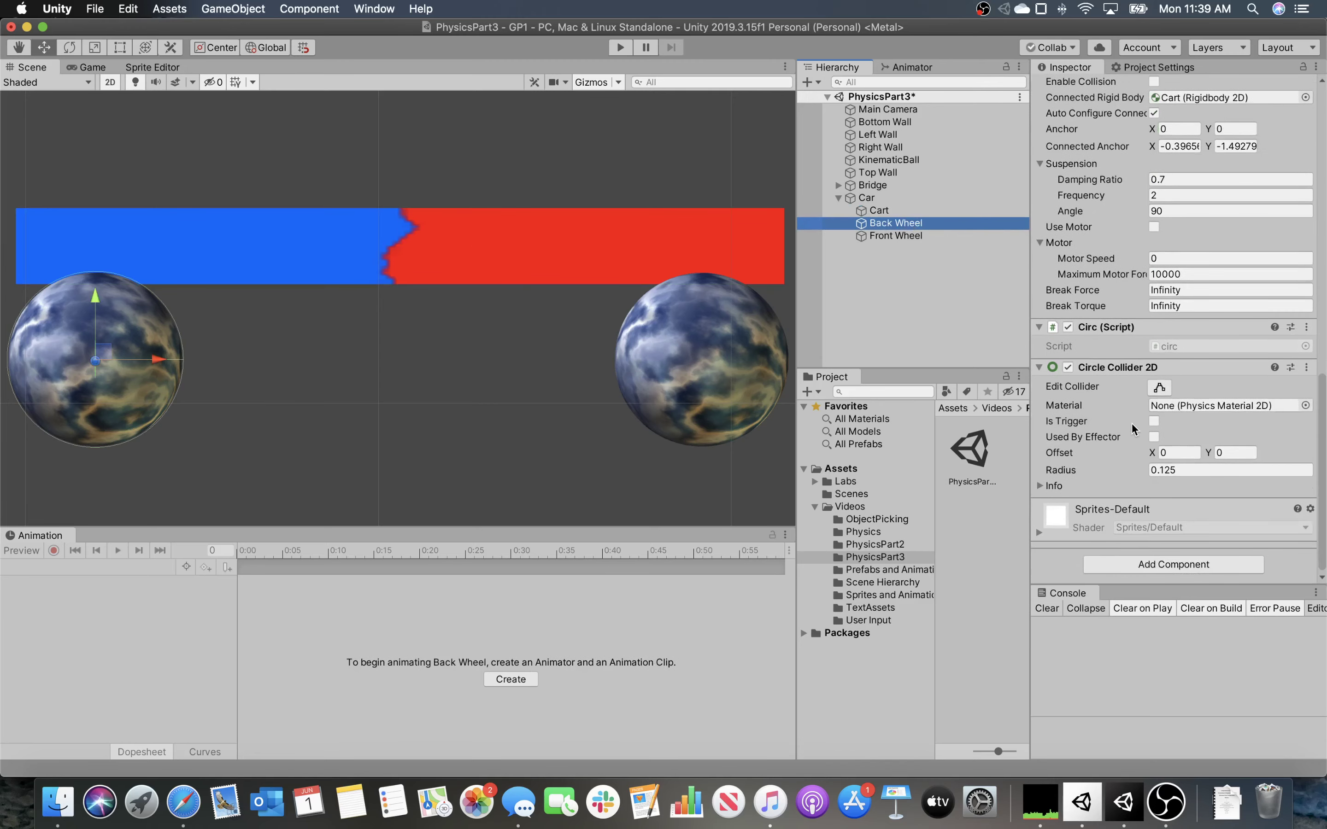
pyautogui.scroll(8, 1134, 429)
pyautogui.scroll(3, 1134, 428)
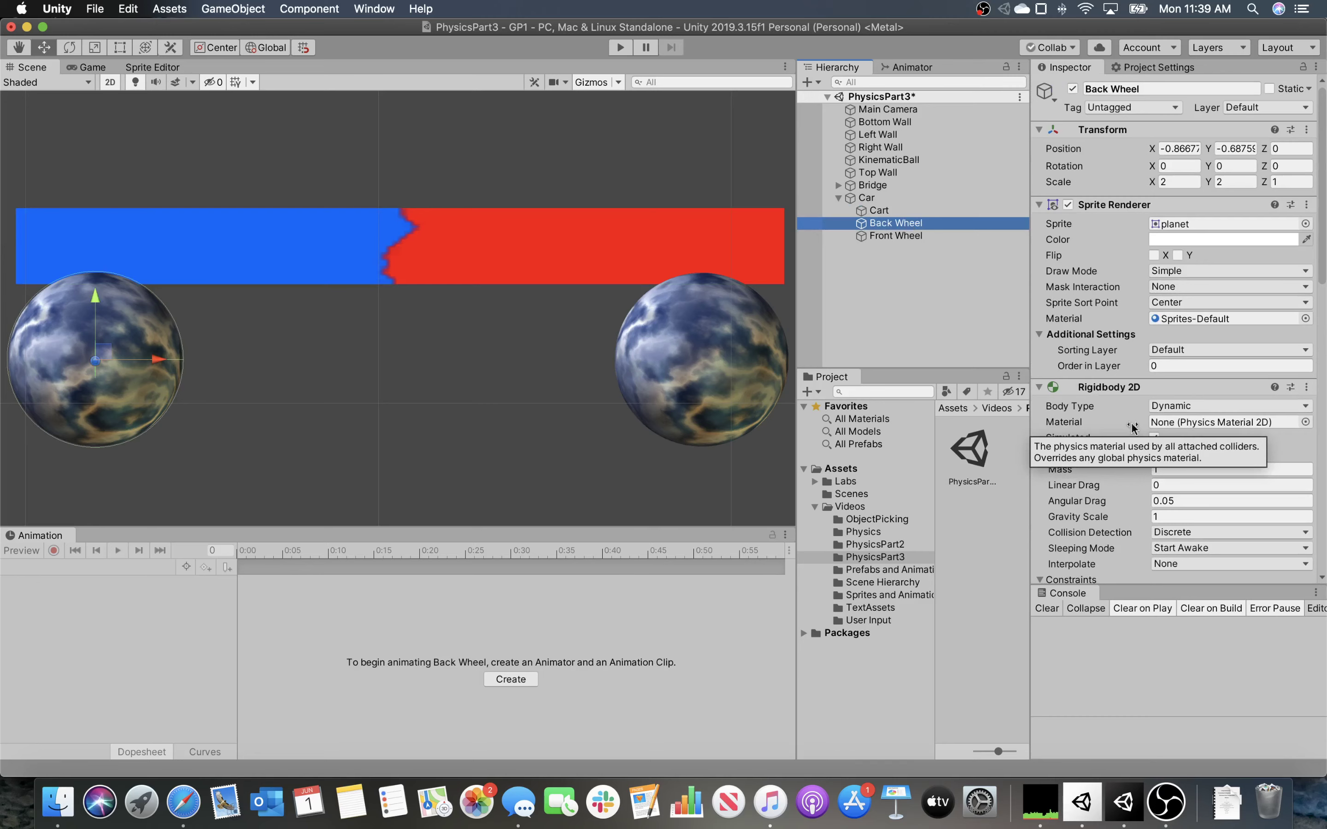
pyautogui.scroll(-8, 1133, 427)
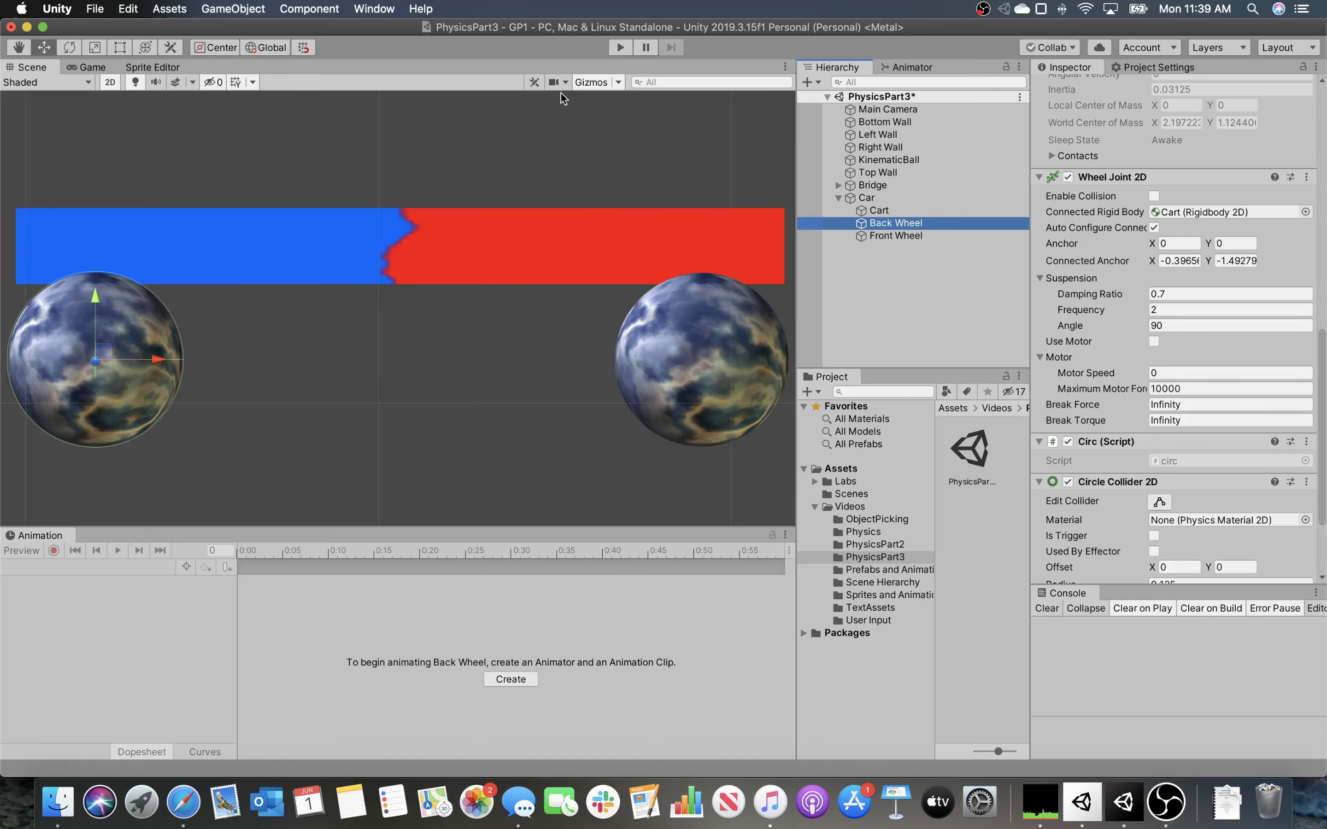
pyautogui.click(619, 47)
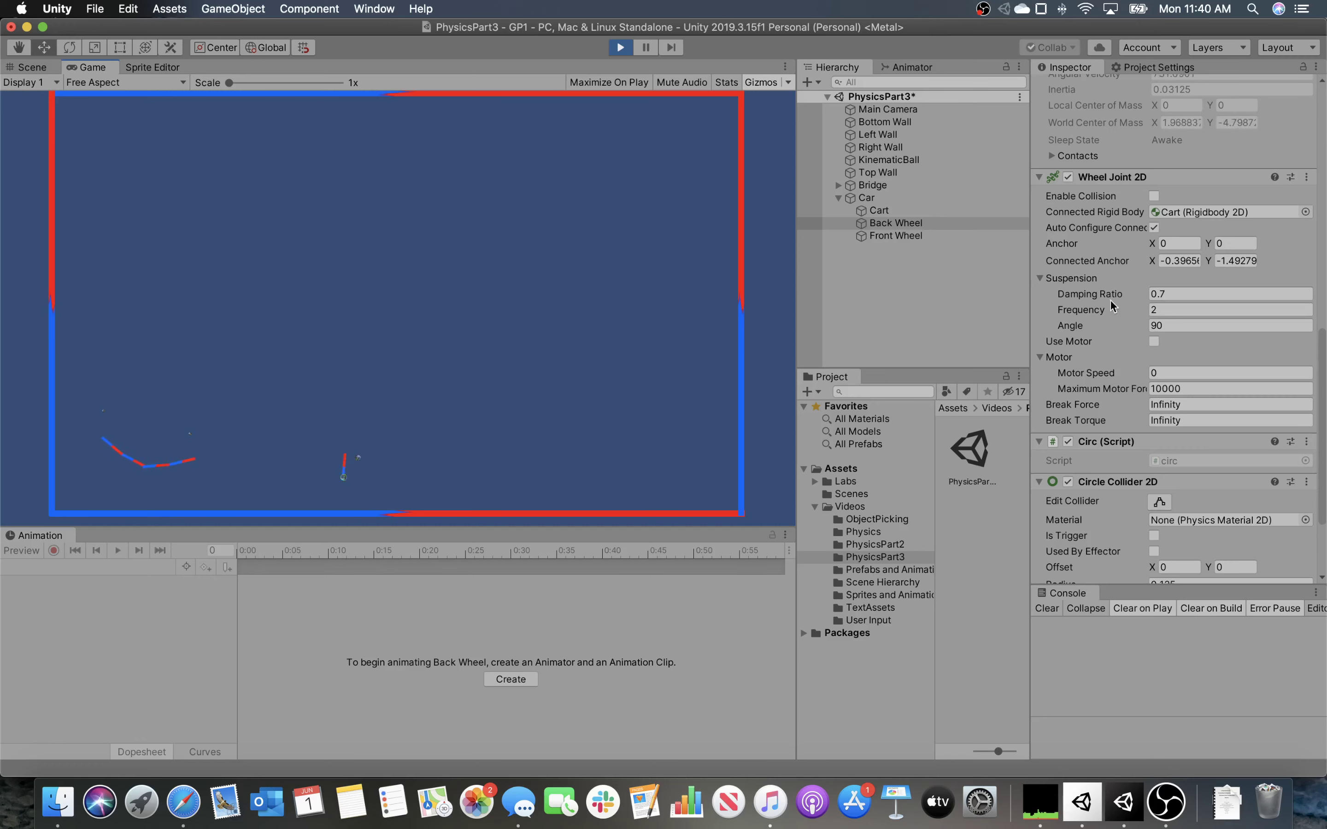
pyautogui.click(620, 47)
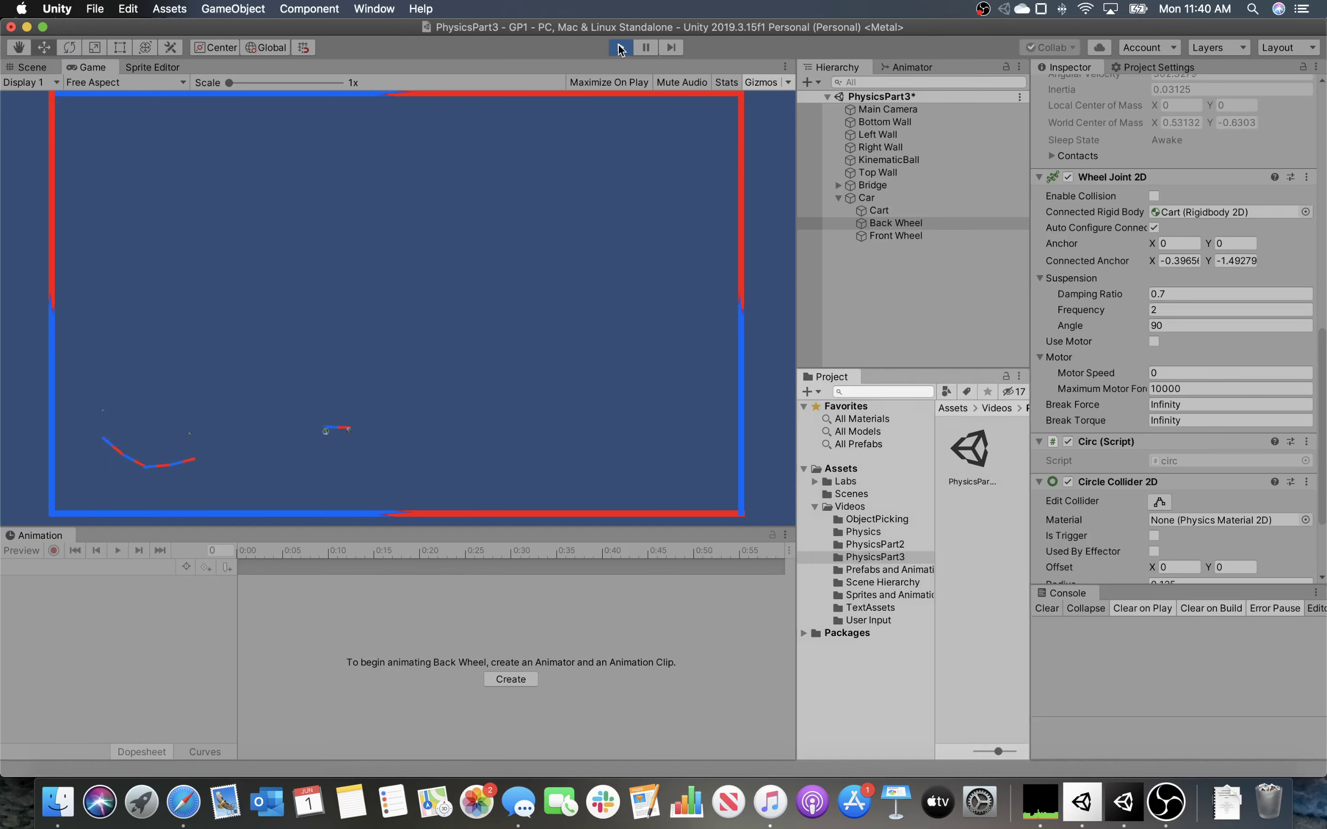
# Set the Back Wheel joint's suspension to a damping ratio of 0.95 and a frequency of 100
pyautogui.click(1195, 294)
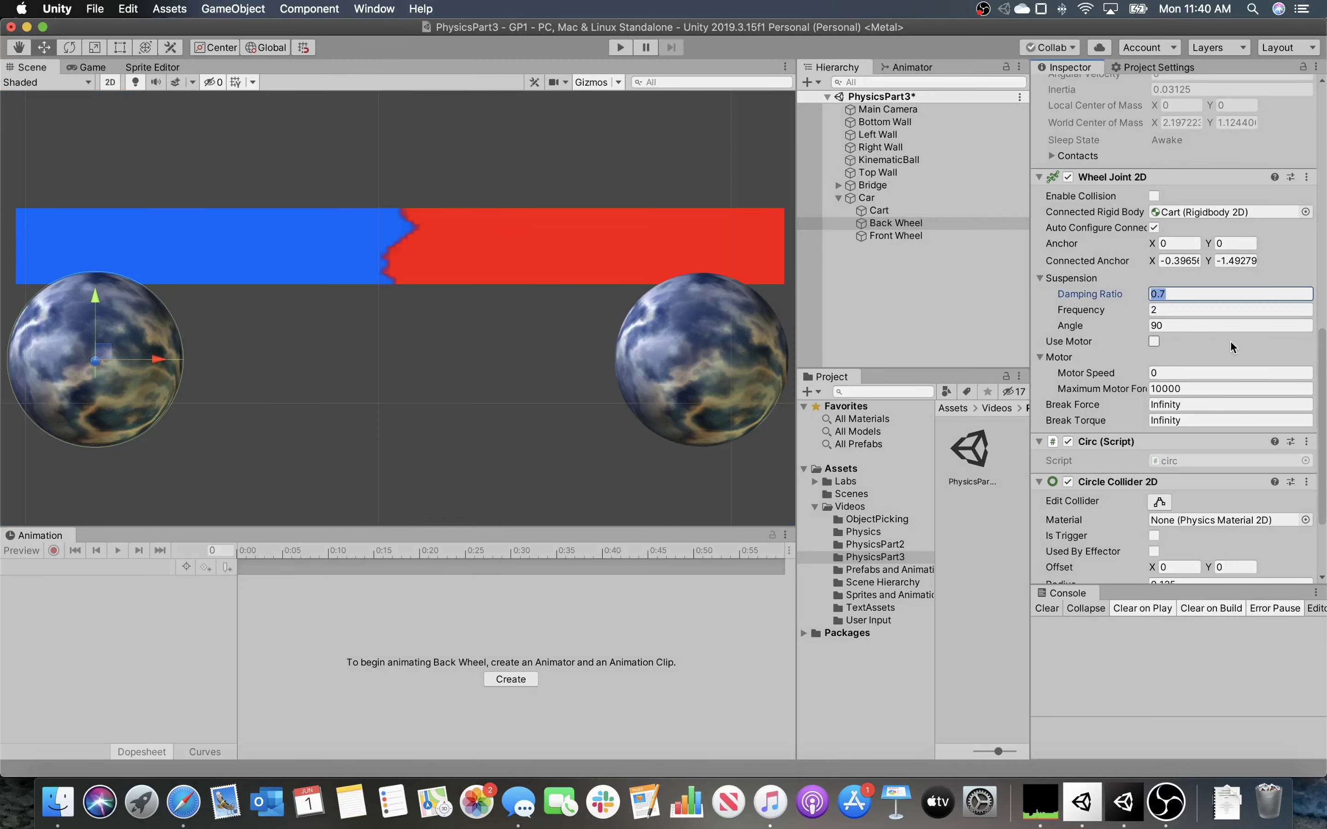
pyautogui.write('0.95')
pyautogui.press('Tab')
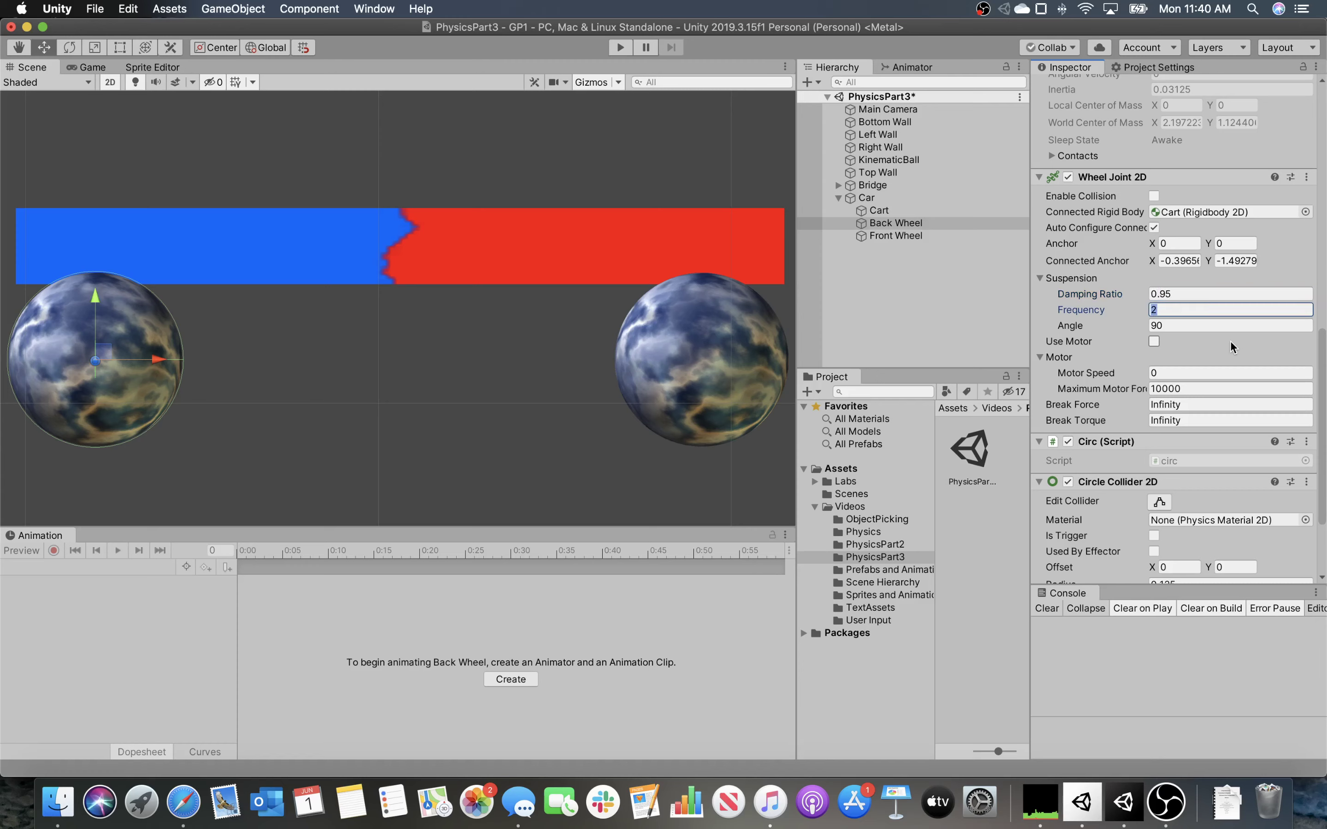
pyautogui.write('100')
# Set the Front Wheel joint's damping ratio to 0.95 and frequency to 100, and compare both wheels' joint settings
pyautogui.click(924, 235)
pyautogui.click(1201, 296)
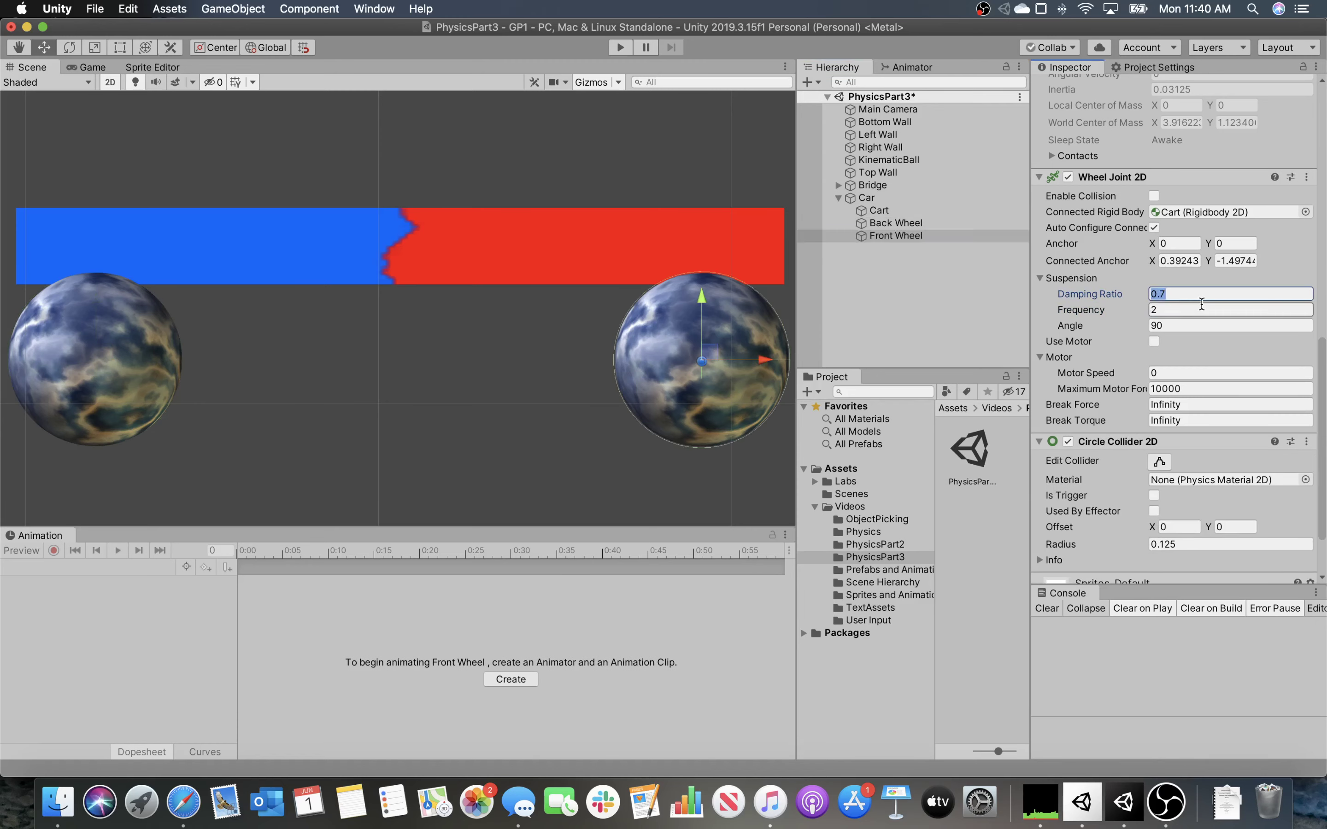
pyautogui.press('Tab')
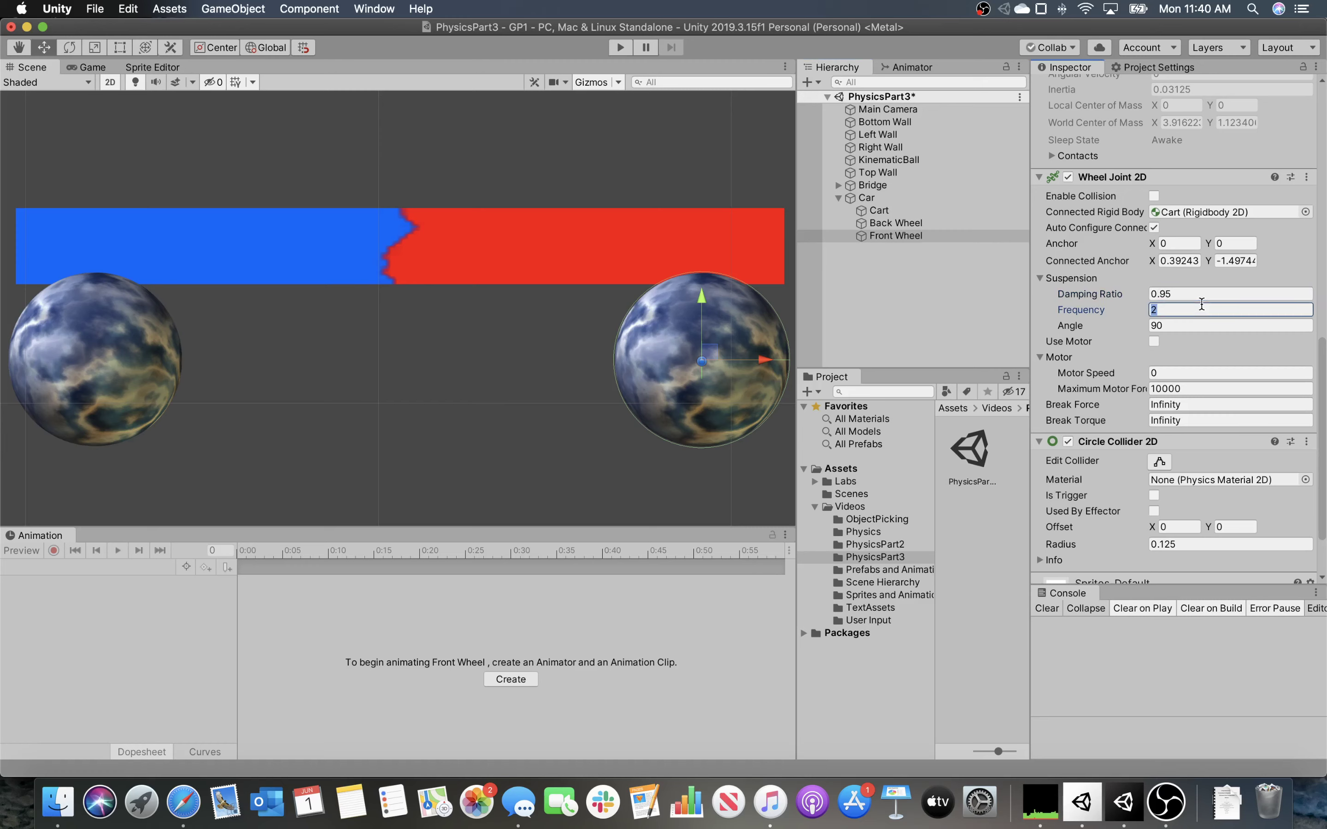
pyautogui.click(906, 223)
pyautogui.click(905, 234)
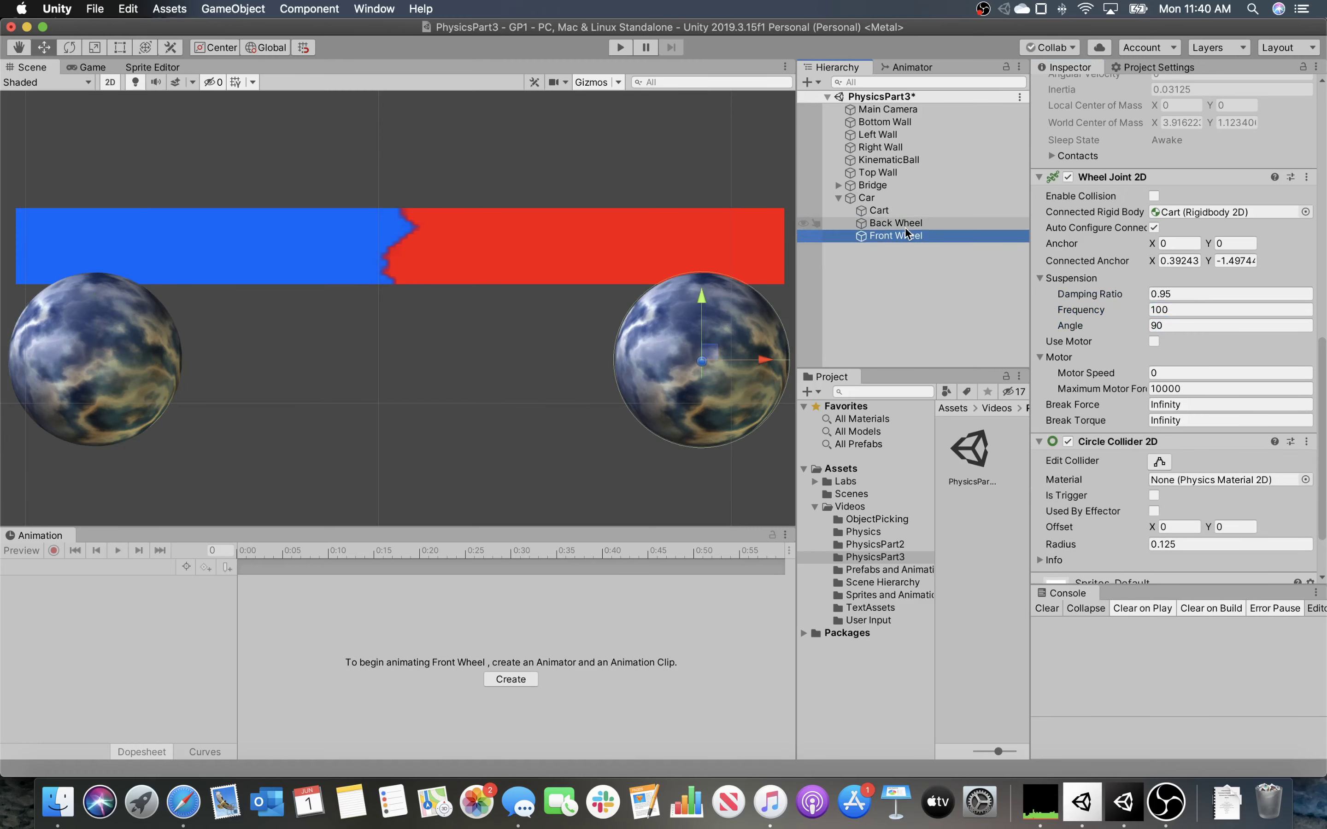
pyautogui.click(905, 224)
pyautogui.click(904, 231)
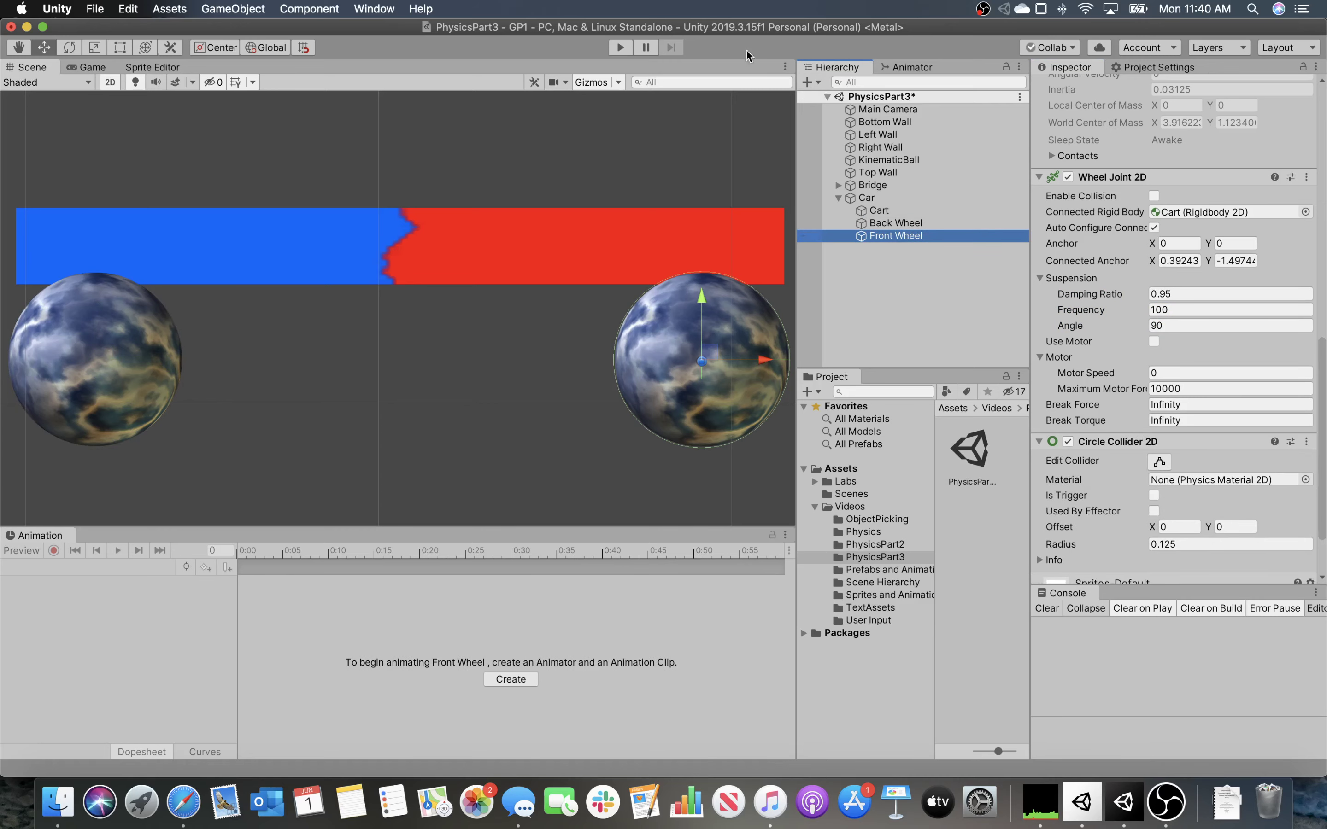
# Test-run the scene briefly, and enable collision between the Back Wheel and the Cart on the wheel joint
pyautogui.click(620, 48)
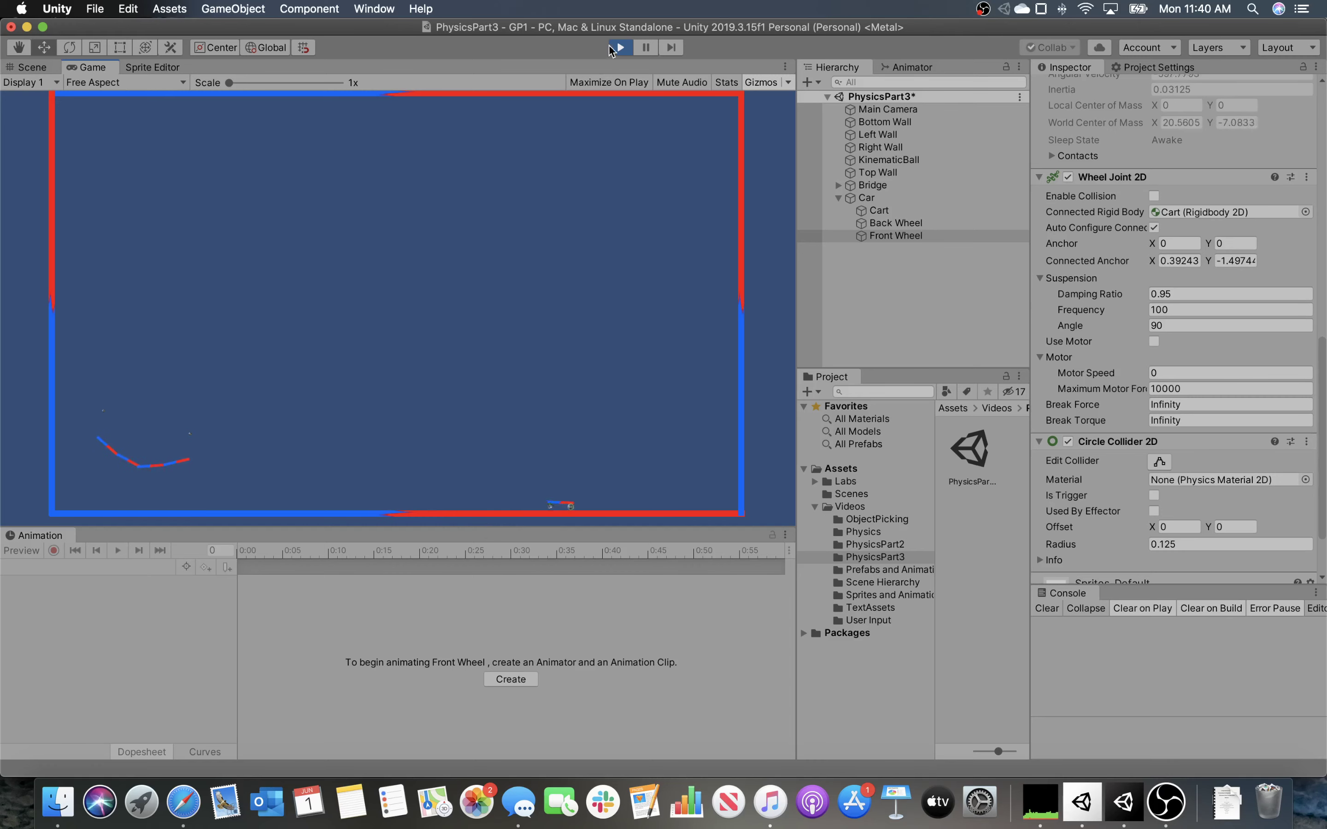
pyautogui.click(619, 48)
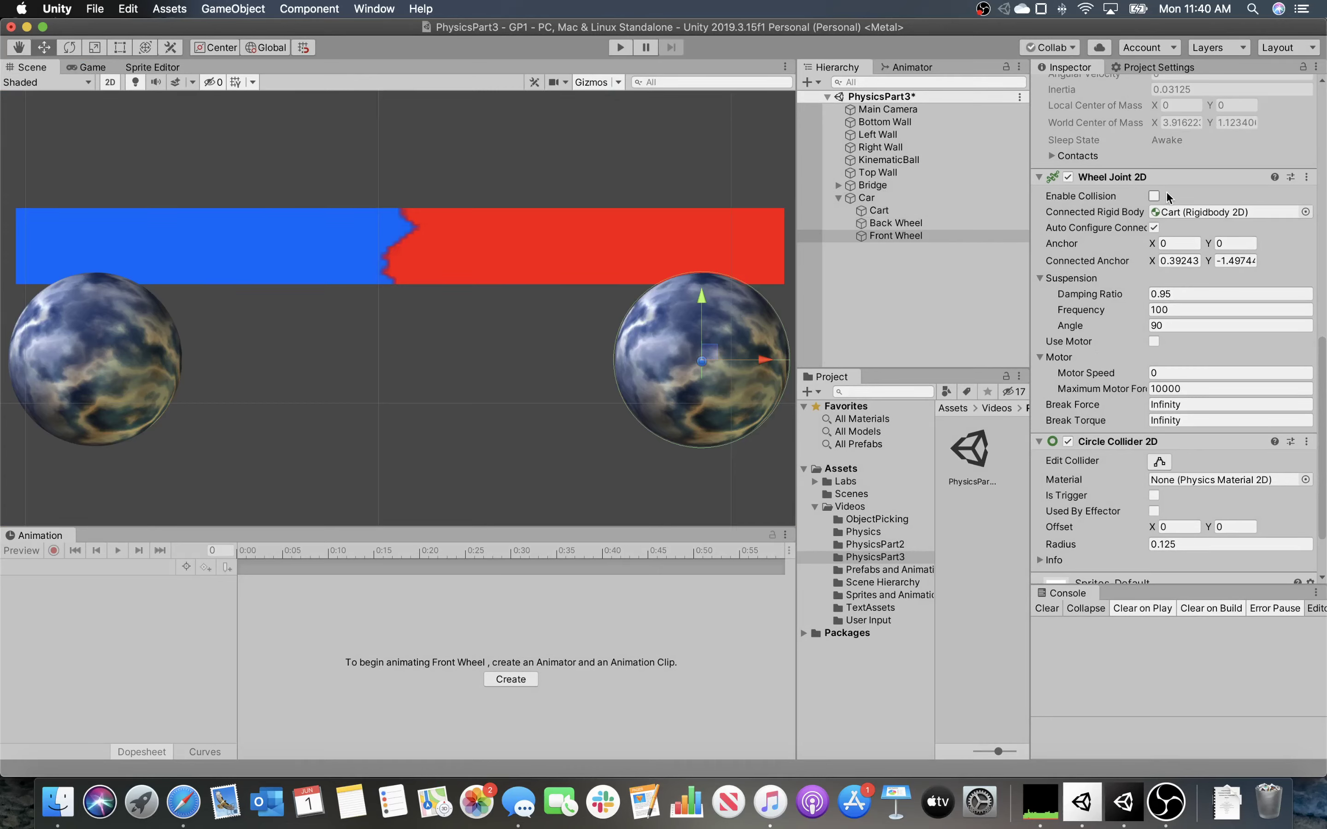
pyautogui.click(937, 224)
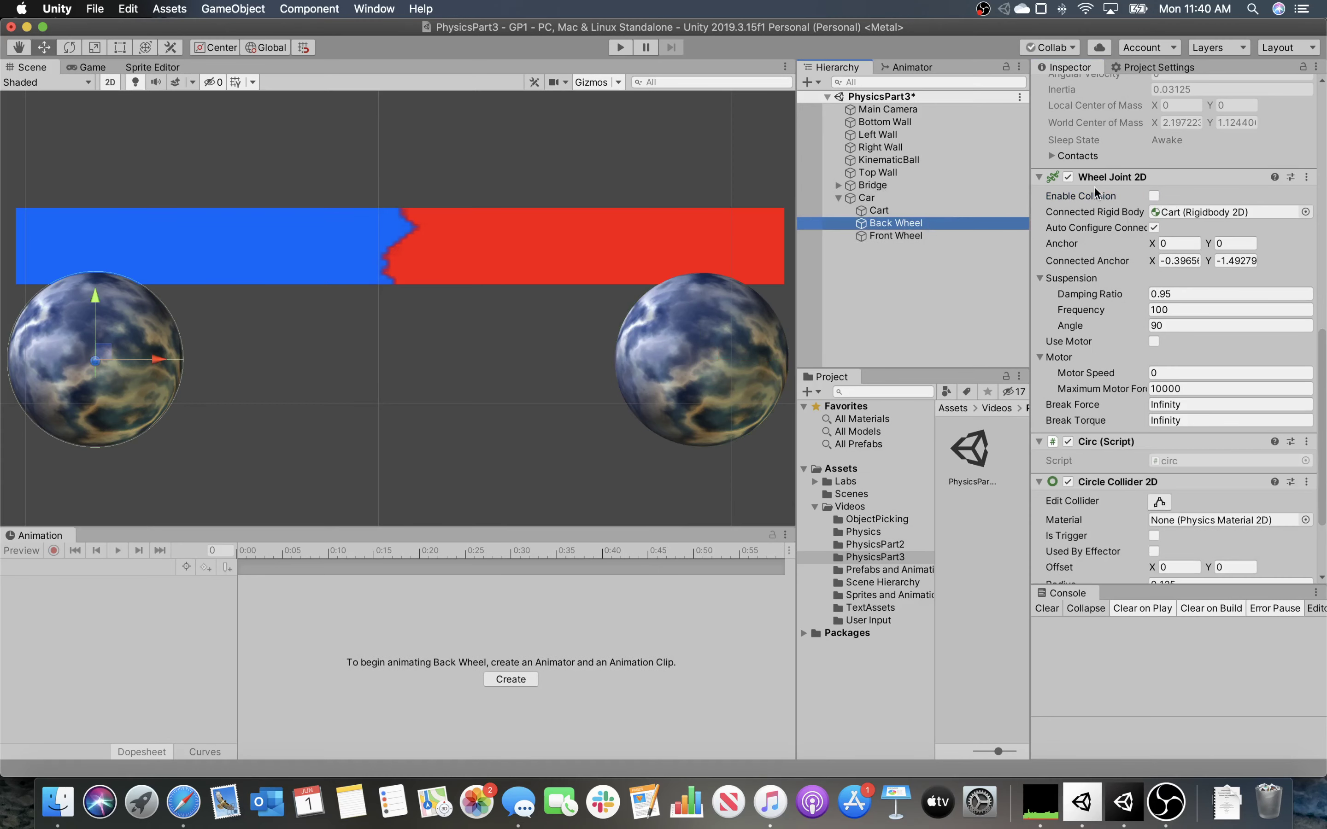
pyautogui.click(1154, 195)
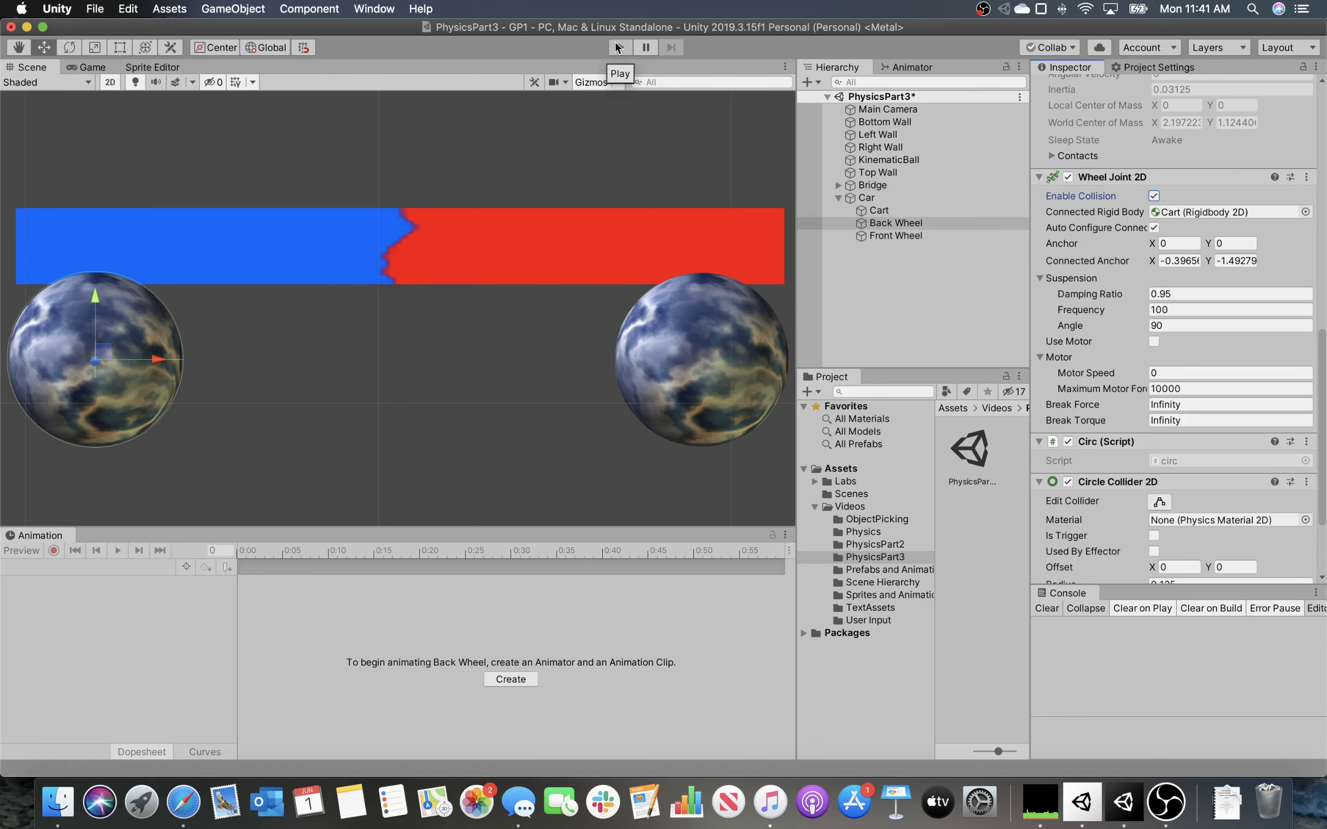
# Run the scene, examine up close how the Cart rests on its wheels, and stop the run
pyautogui.click(618, 47)
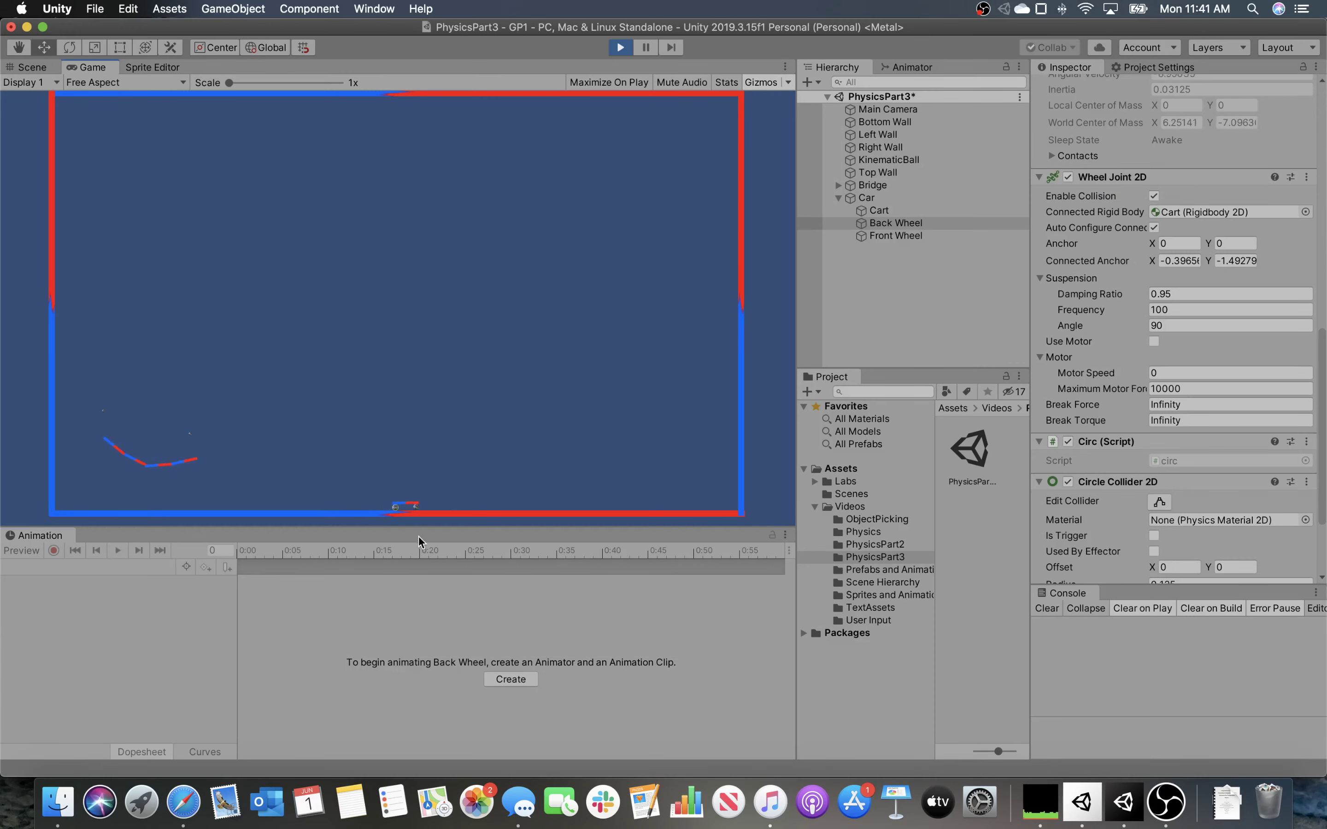
pyautogui.click(30, 67)
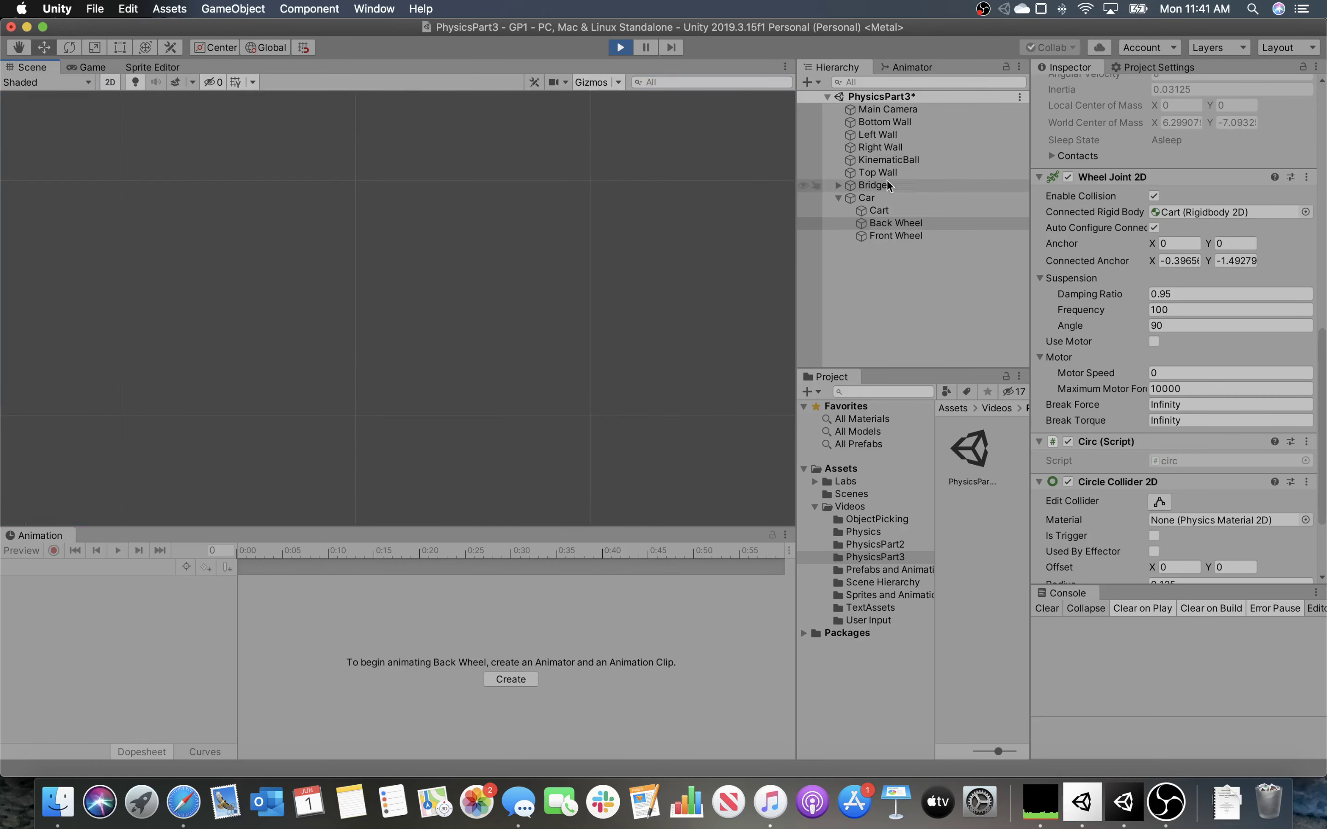
pyautogui.click(867, 199)
pyautogui.press('f')
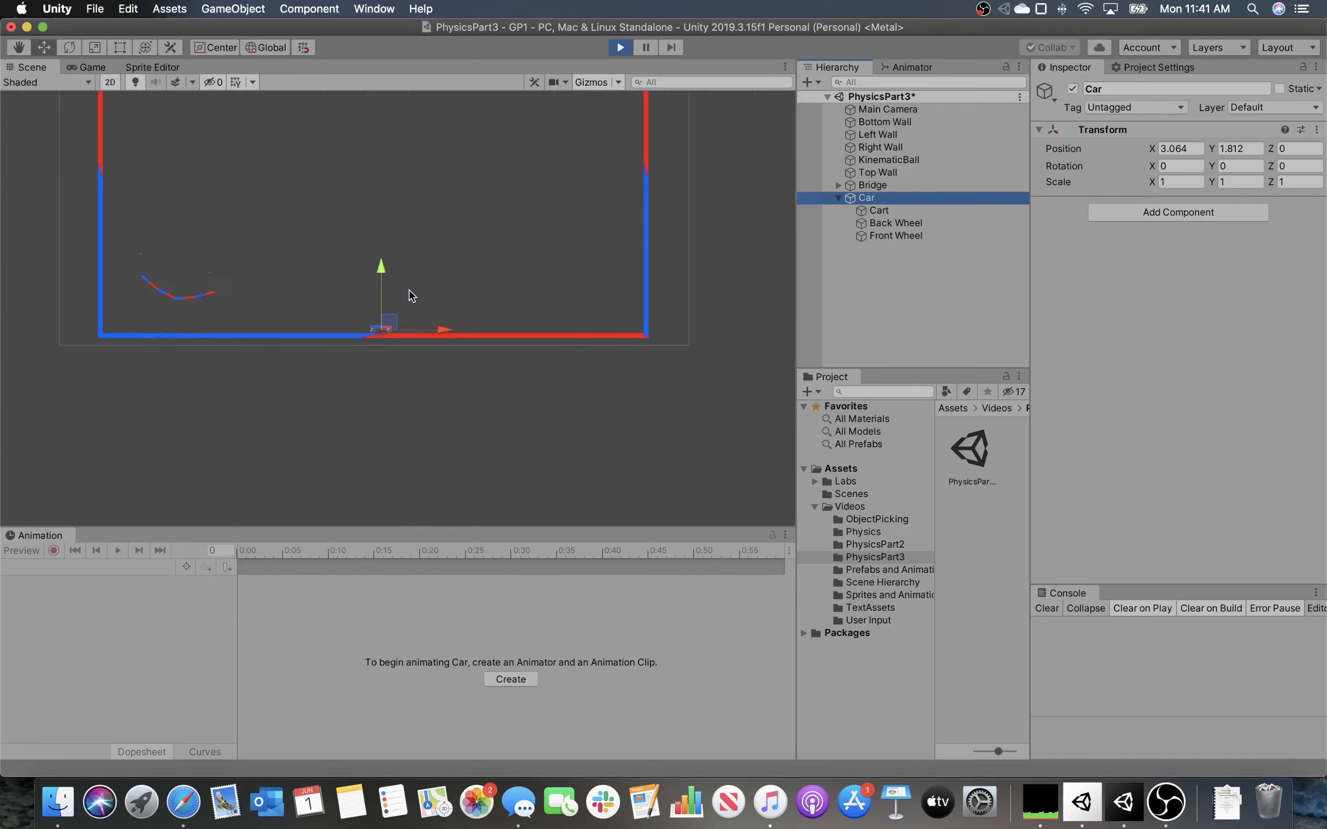
pyautogui.scroll(3, 407, 298)
pyautogui.moveTo(404, 320); pyautogui.dragTo(607, 156, button='middle')
pyautogui.scroll(7, 593, 199)
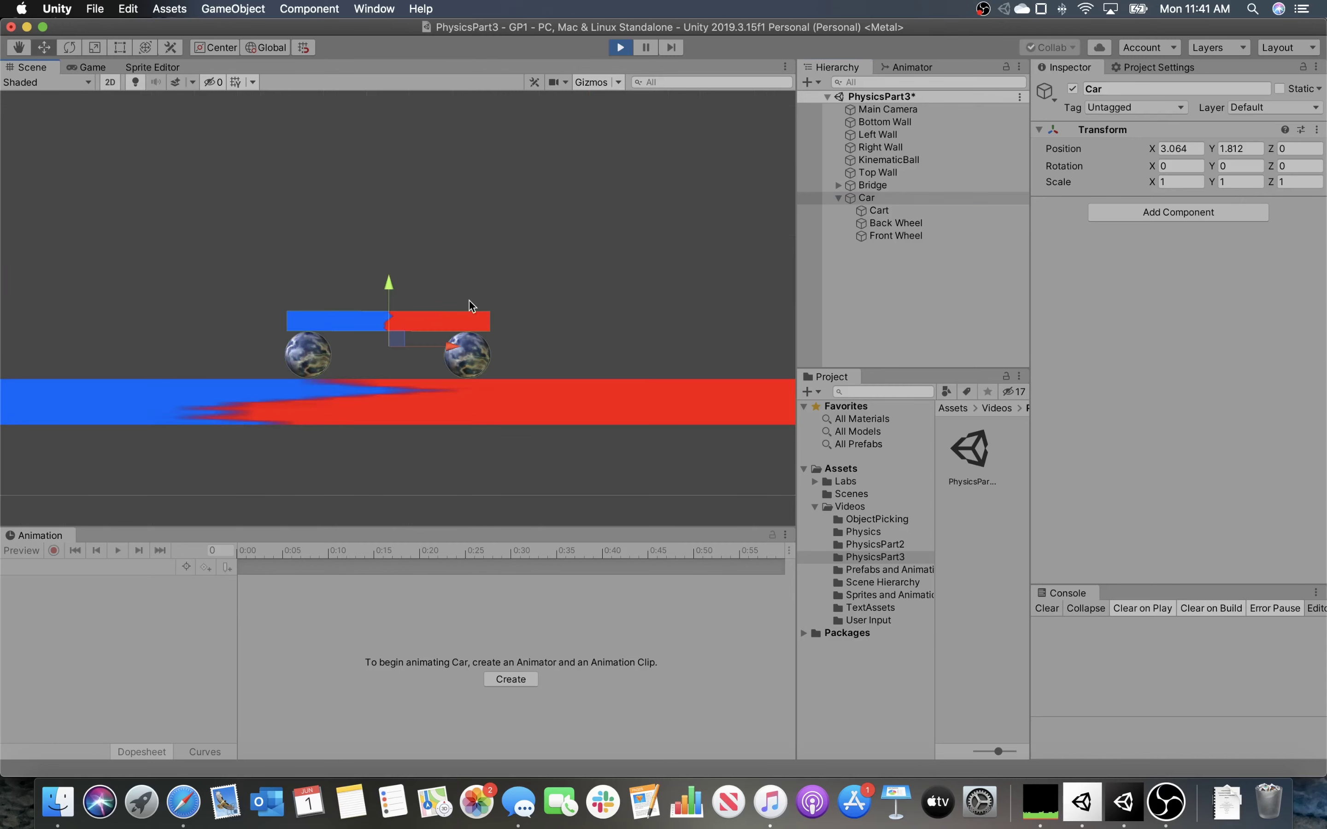
pyautogui.moveTo(464, 307); pyautogui.dragTo(561, 267, button='middle')
pyautogui.scroll(2, 562, 267)
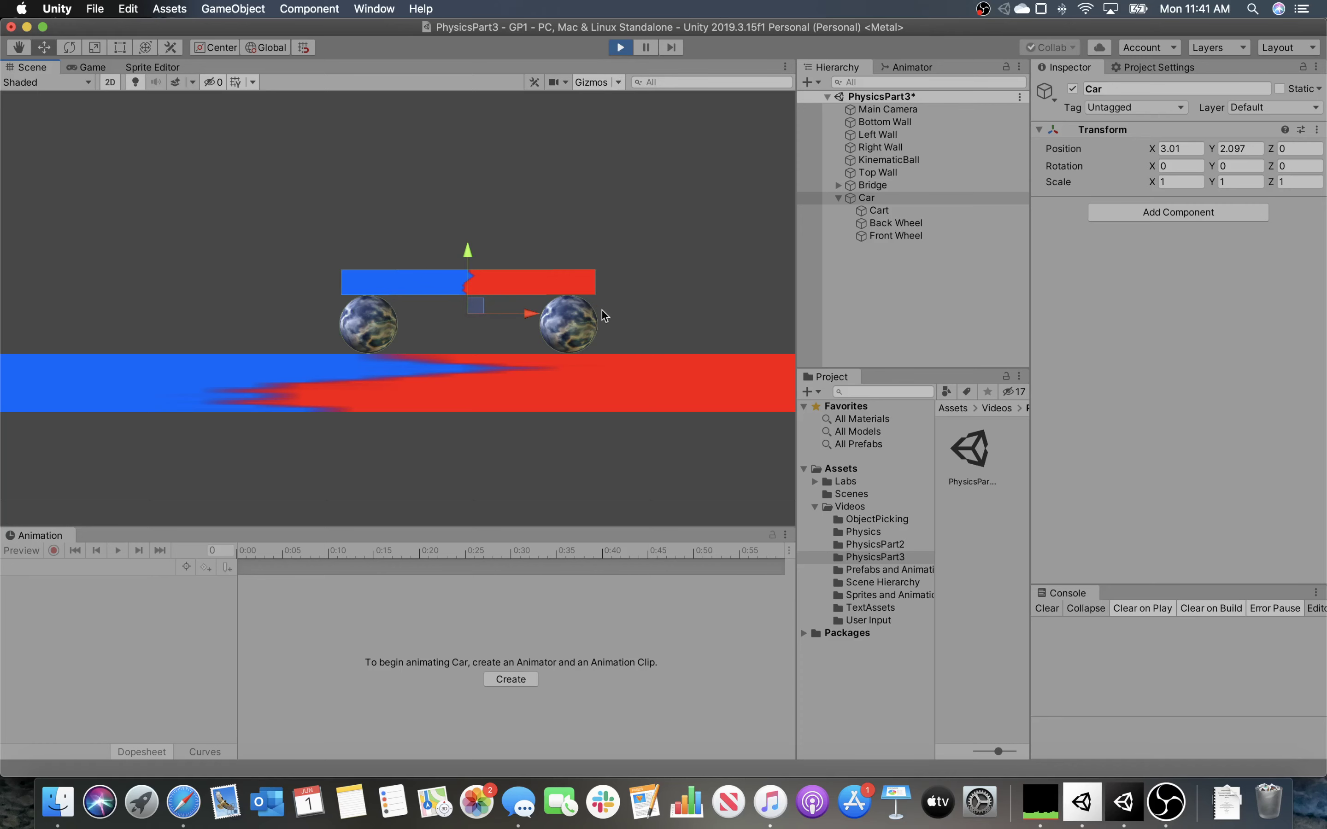
pyautogui.click(618, 49)
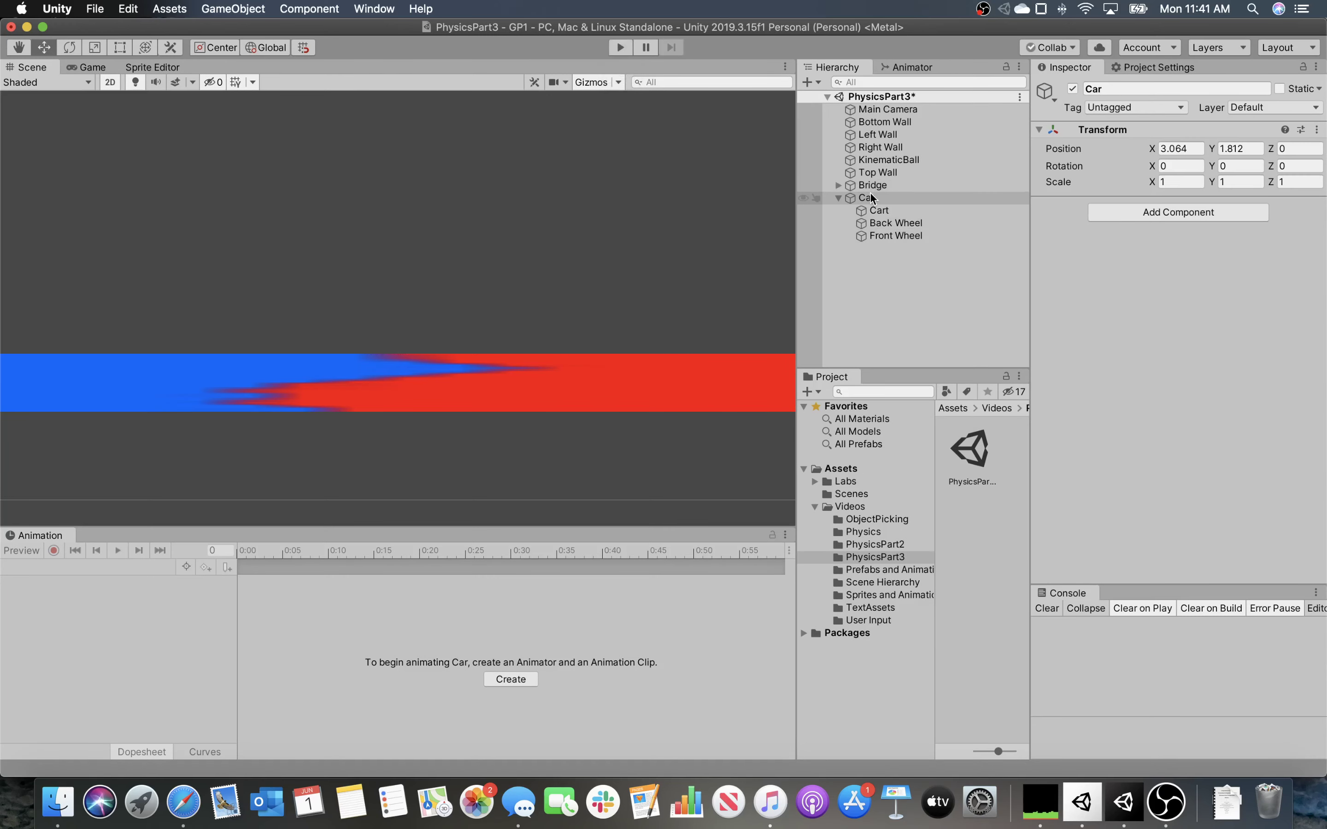
# Enable the motor on the Back Wheel's wheel joint and set its motor speed to 200
pyautogui.doubleClick(847, 198)
pyautogui.scroll(6, 332, 342)
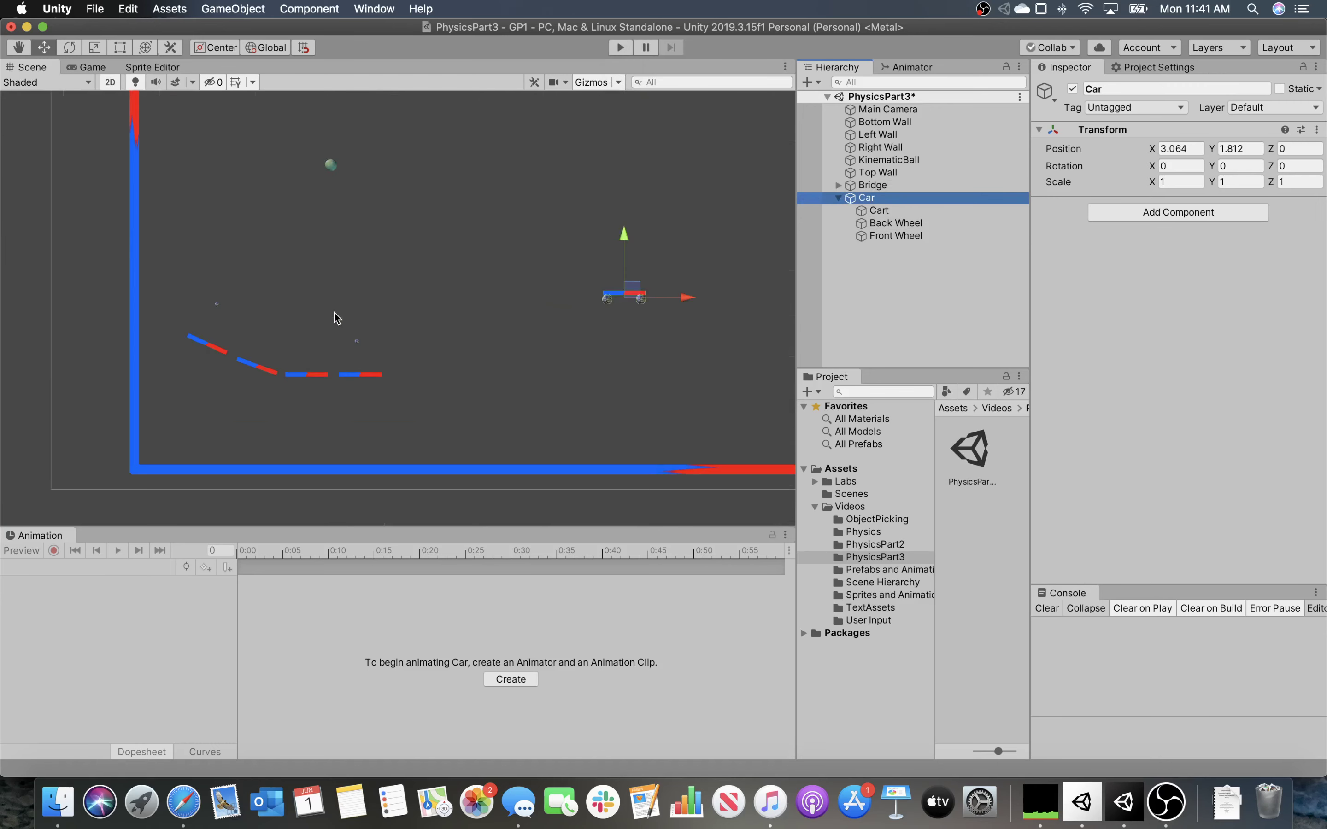
pyautogui.moveTo(584, 347); pyautogui.dragTo(569, 343, button='middle')
pyautogui.press('f')
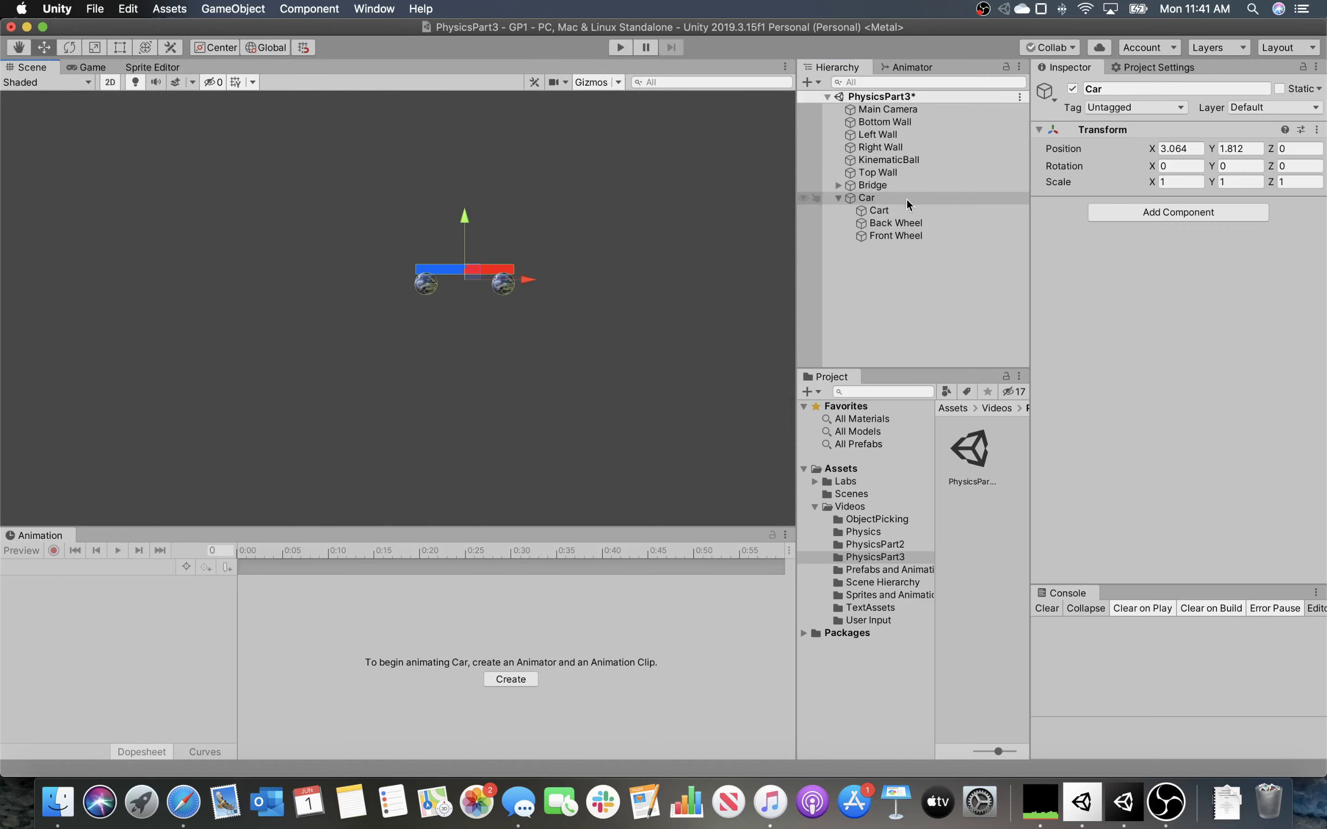
pyautogui.click(889, 224)
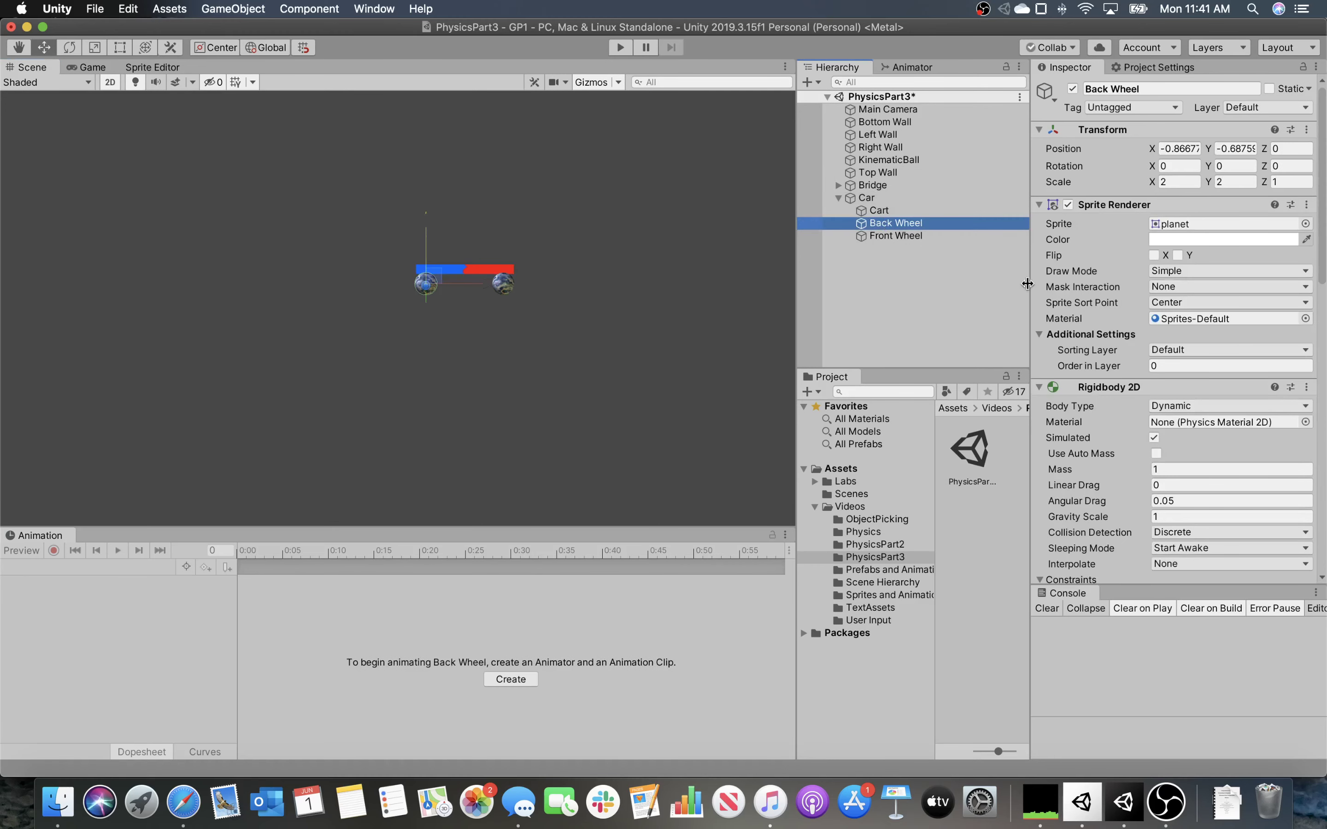
pyautogui.scroll(-10, 1087, 409)
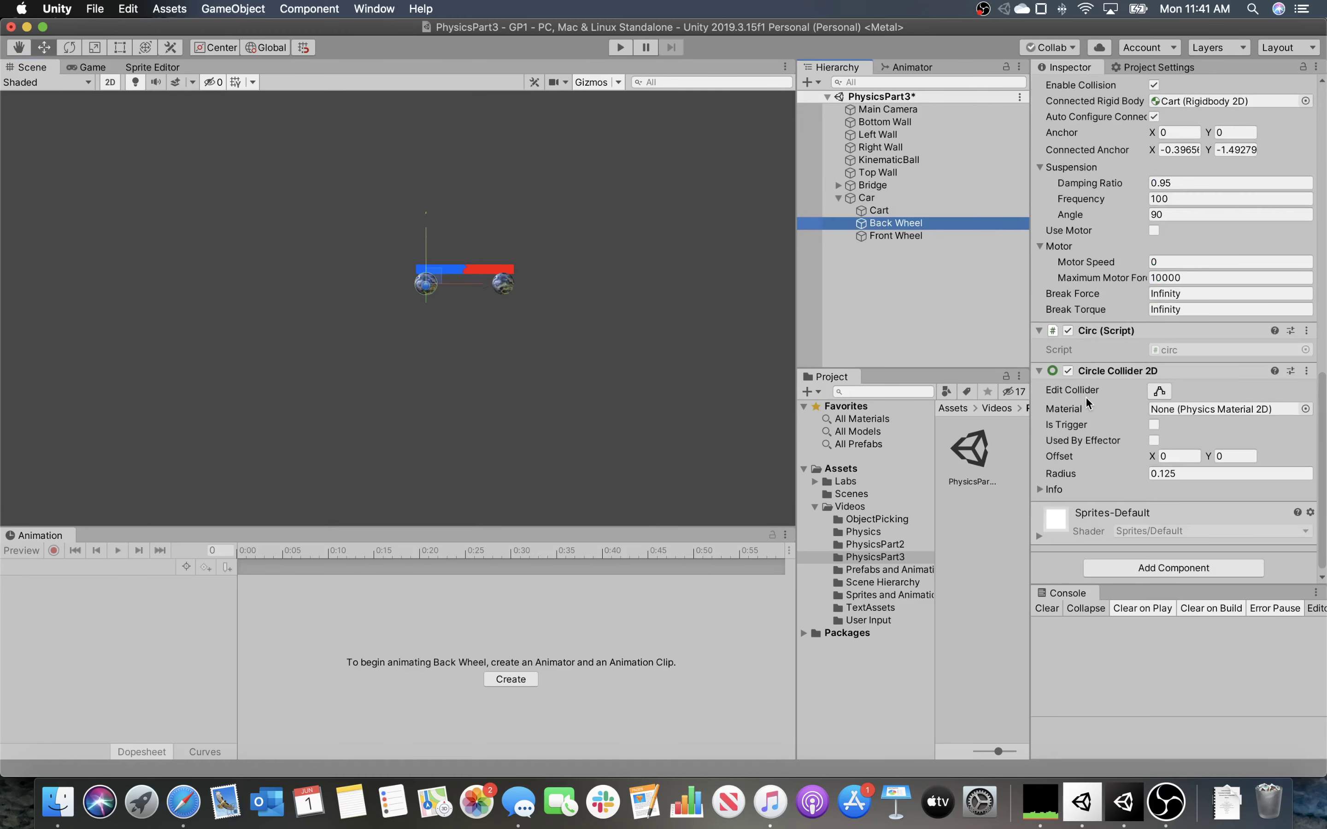
pyautogui.scroll(4, 1086, 399)
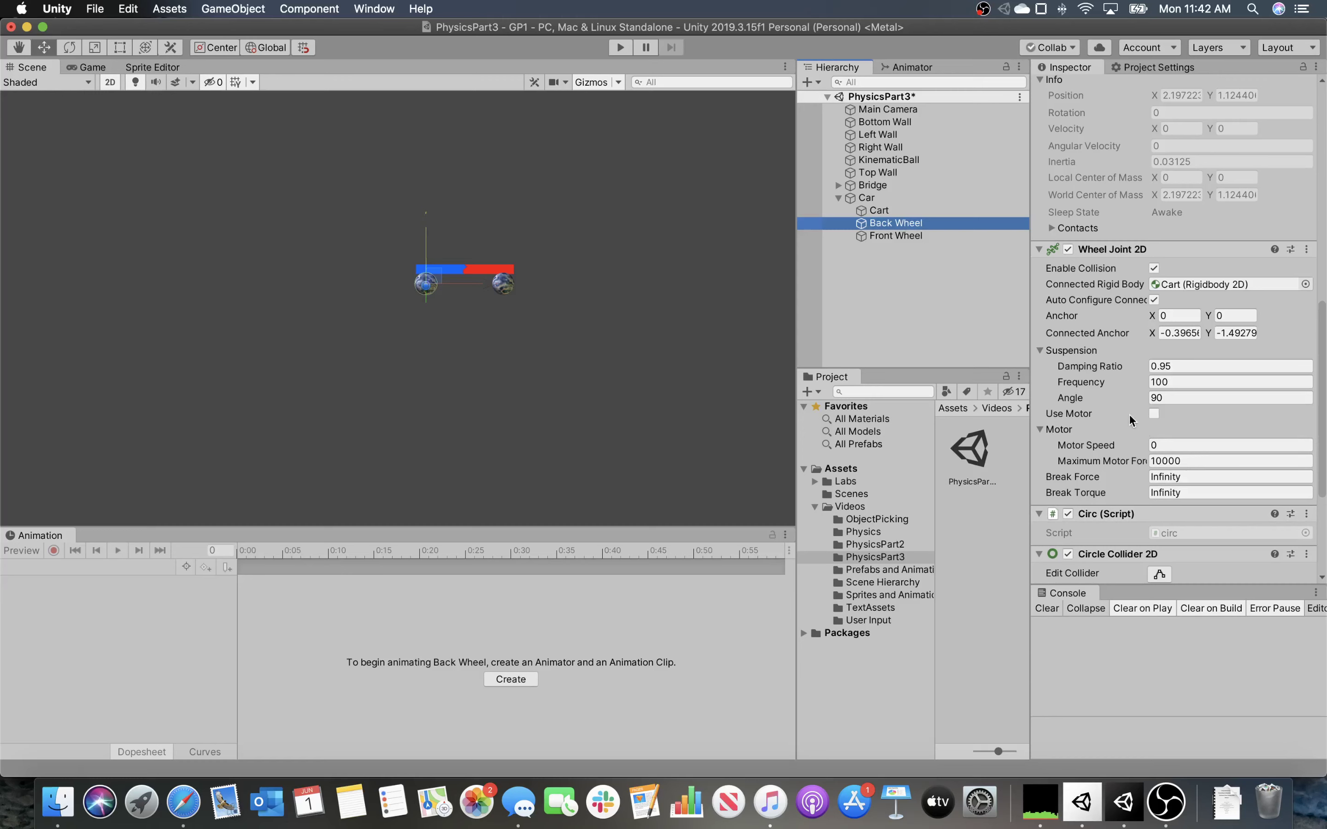
pyautogui.click(1154, 415)
pyautogui.scroll(-2, 1091, 439)
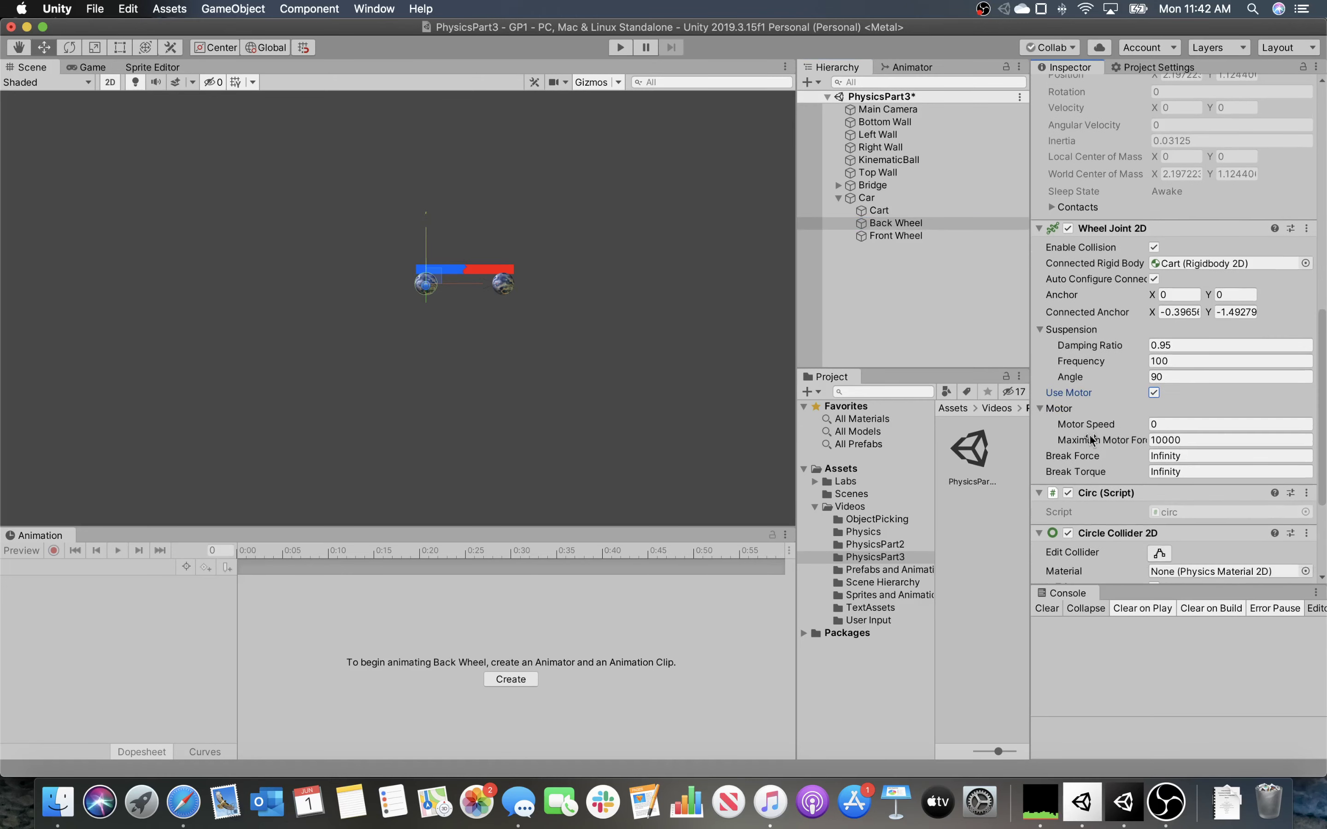
pyautogui.click(1184, 420)
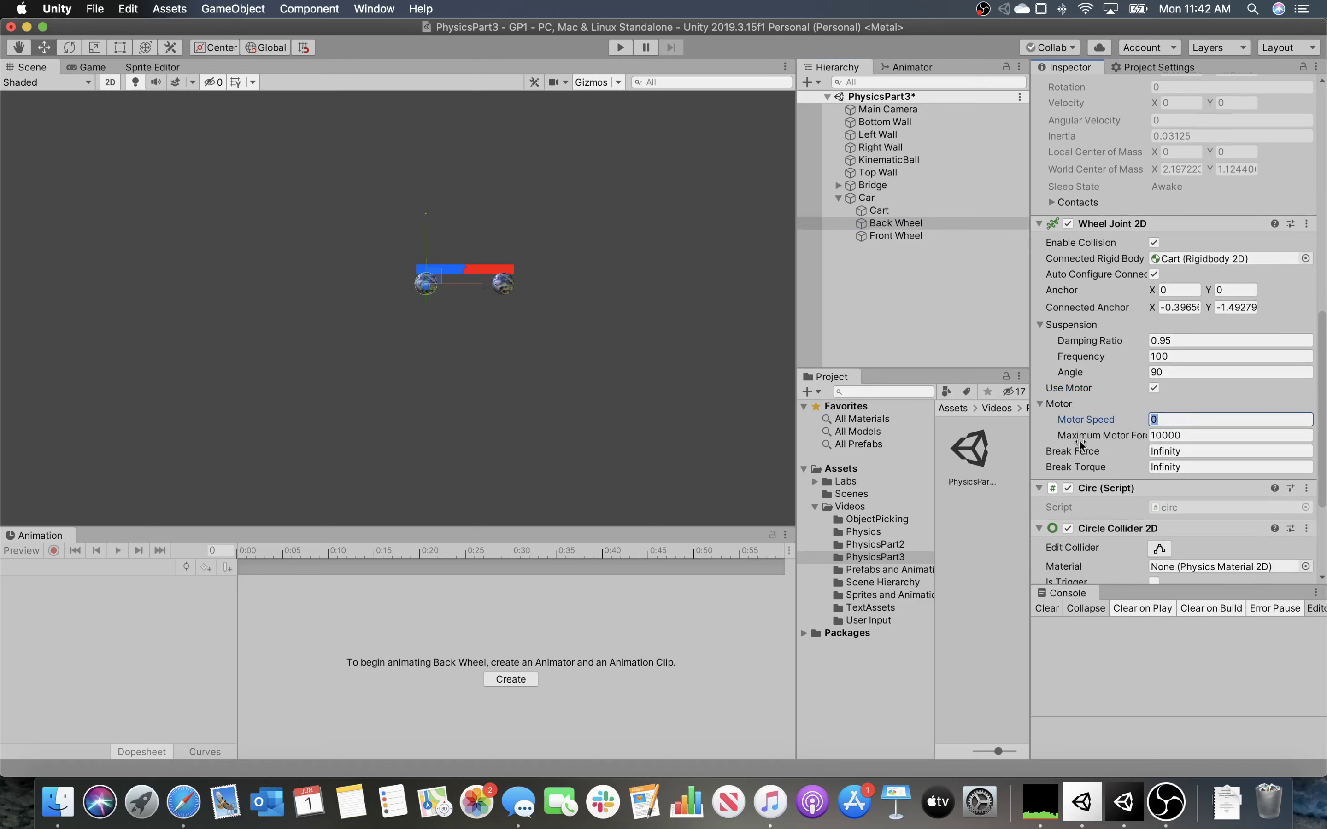
pyautogui.write('200')
pyautogui.press('Tab')
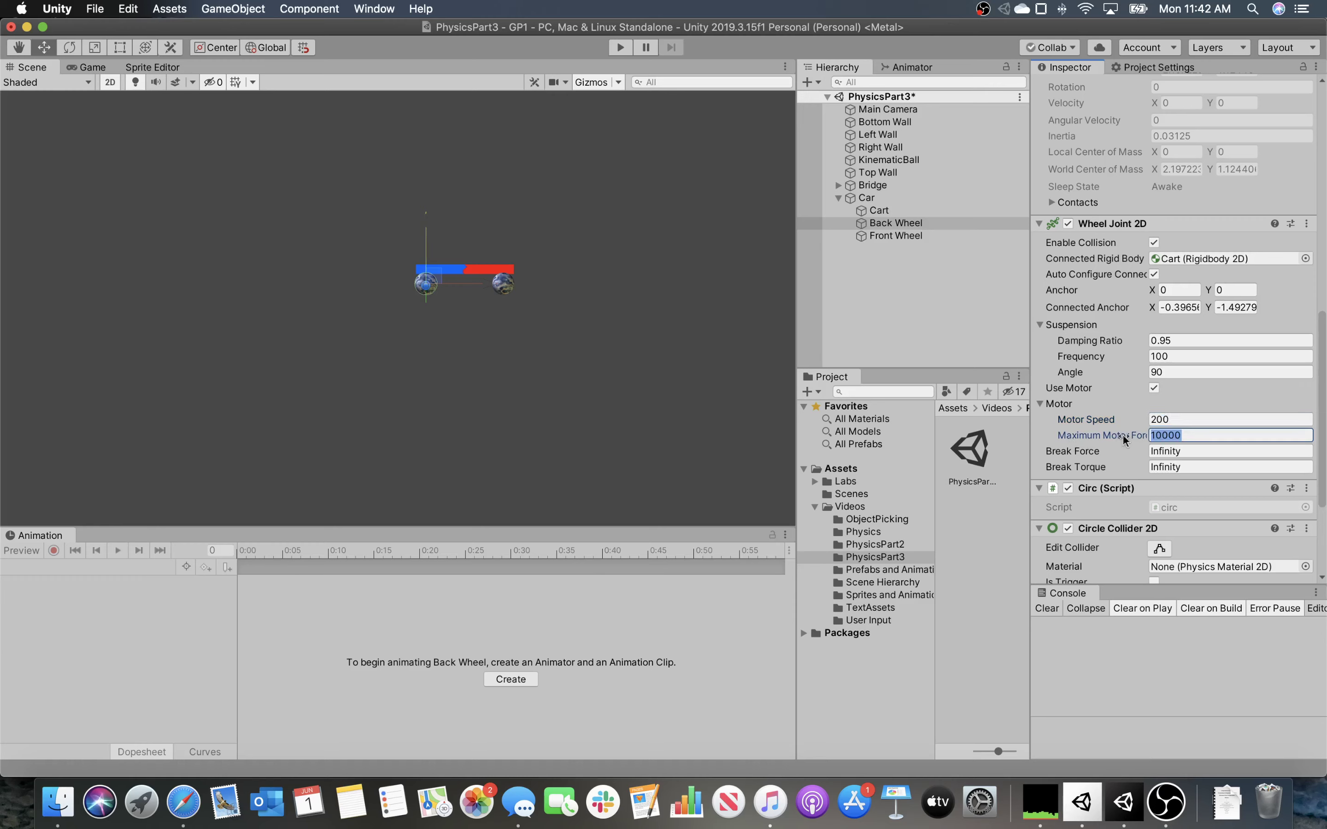
# Run the scene, follow the motor-driven car along the bottom wall to check its motion, and stop the run
pyautogui.click(621, 48)
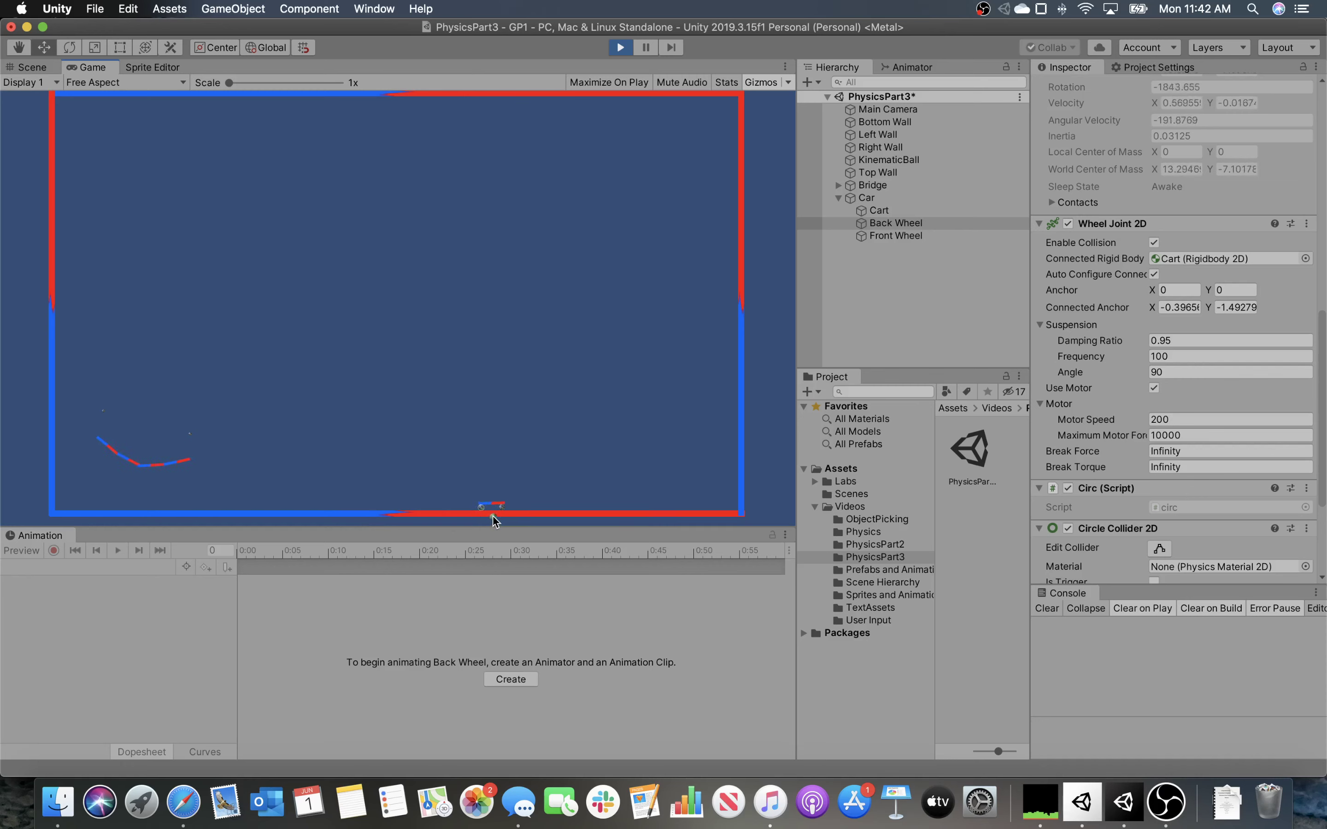
pyautogui.press('super+1')
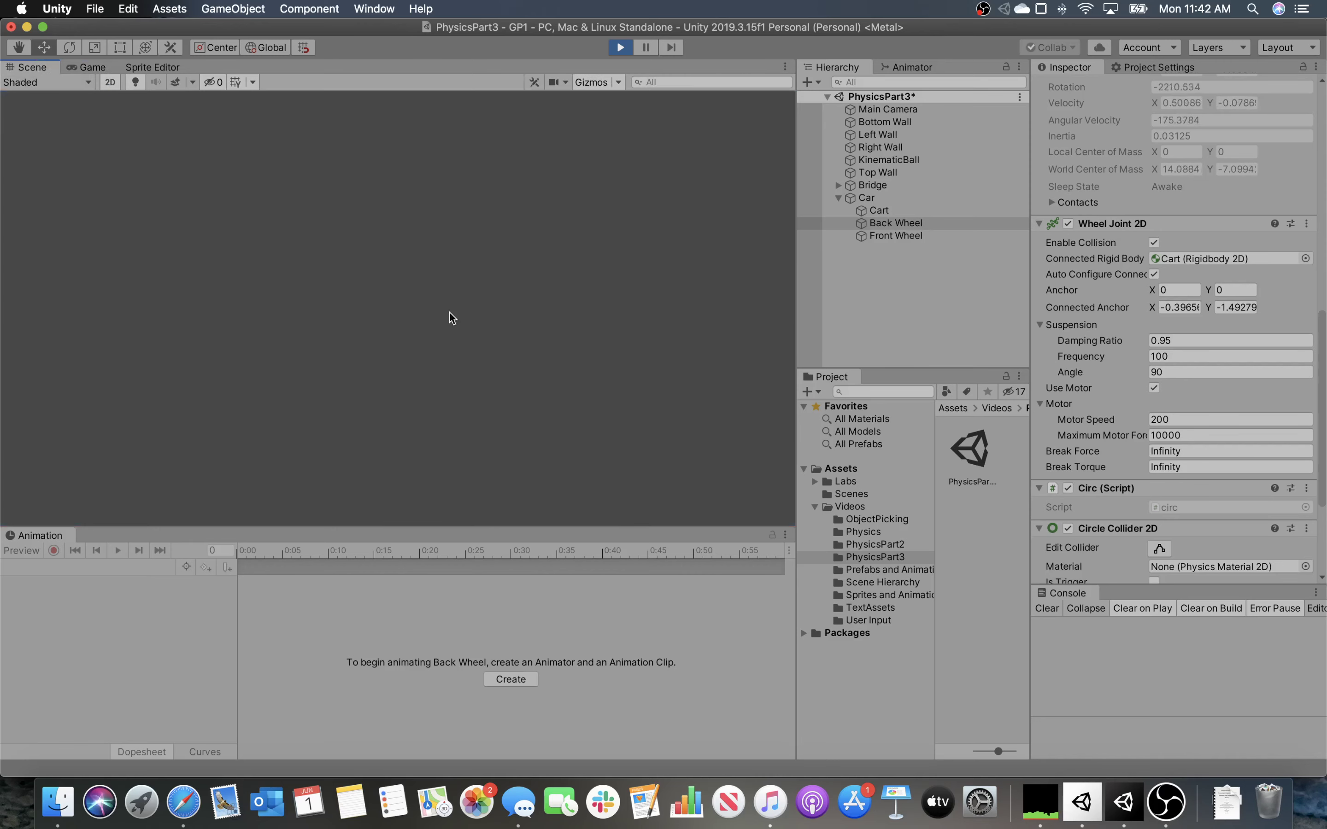
pyautogui.click(886, 197)
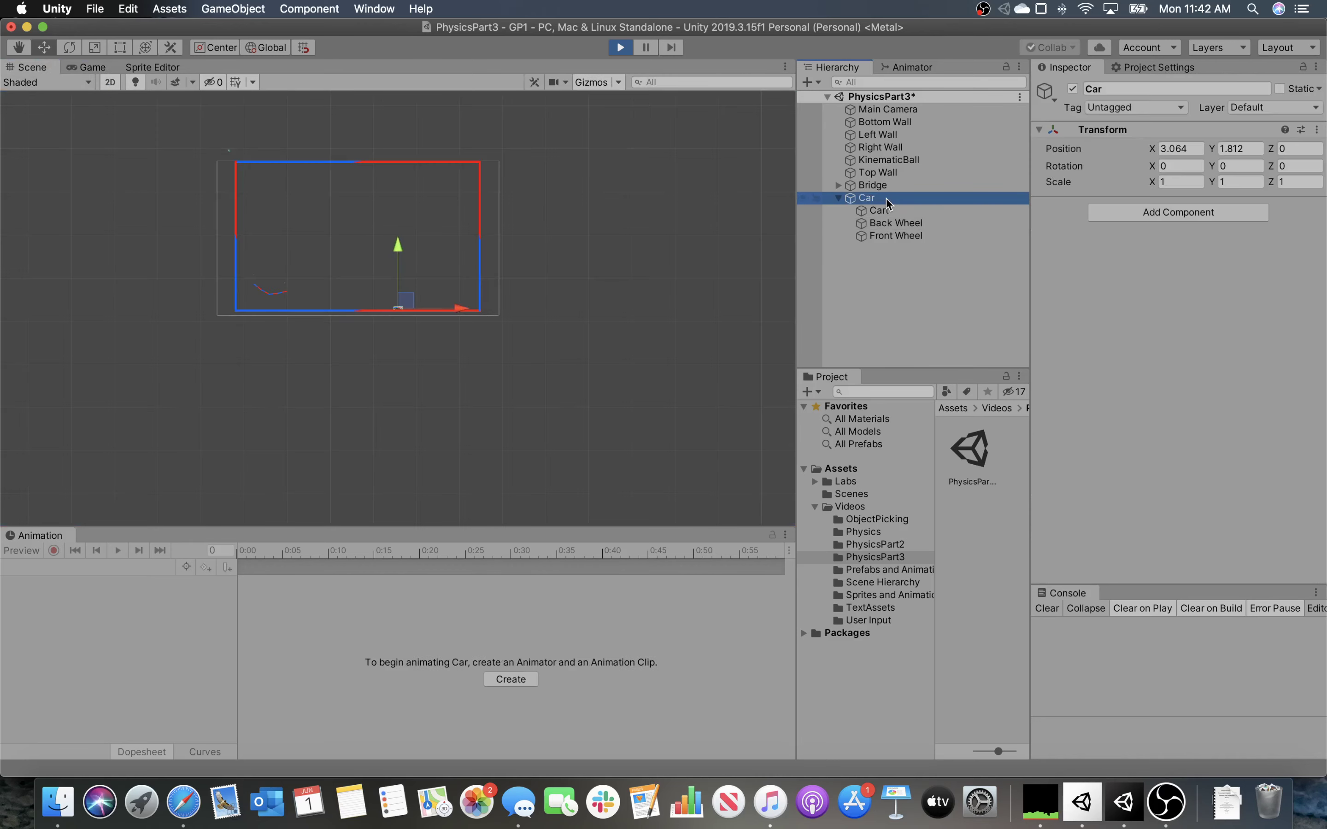
pyautogui.scroll(5, 390, 274)
pyautogui.scroll(10, 392, 270)
pyautogui.moveTo(458, 308); pyautogui.dragTo(280, 77, button='middle')
pyautogui.scroll(3, 452, 327)
pyautogui.scroll(5, 452, 327)
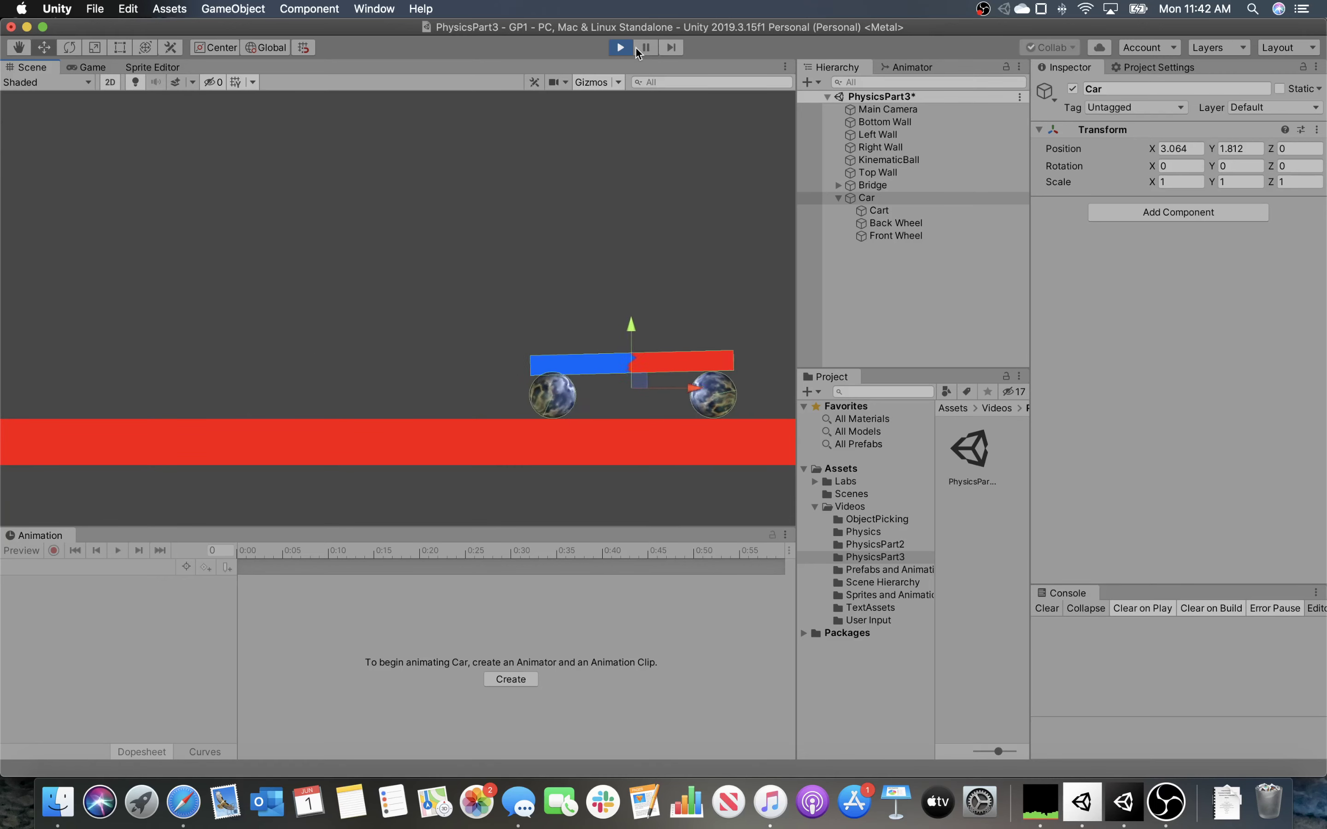
pyautogui.moveTo(614, 221); pyautogui.dragTo(121, 231, button='middle')
pyautogui.moveTo(489, 274); pyautogui.dragTo(309, 236, button='middle')
pyautogui.scroll(5, 404, 242)
pyautogui.scroll(-4, 401, 245)
pyautogui.scroll(-4, 403, 270)
pyautogui.moveTo(401, 269); pyautogui.dragTo(539, 278, button='middle')
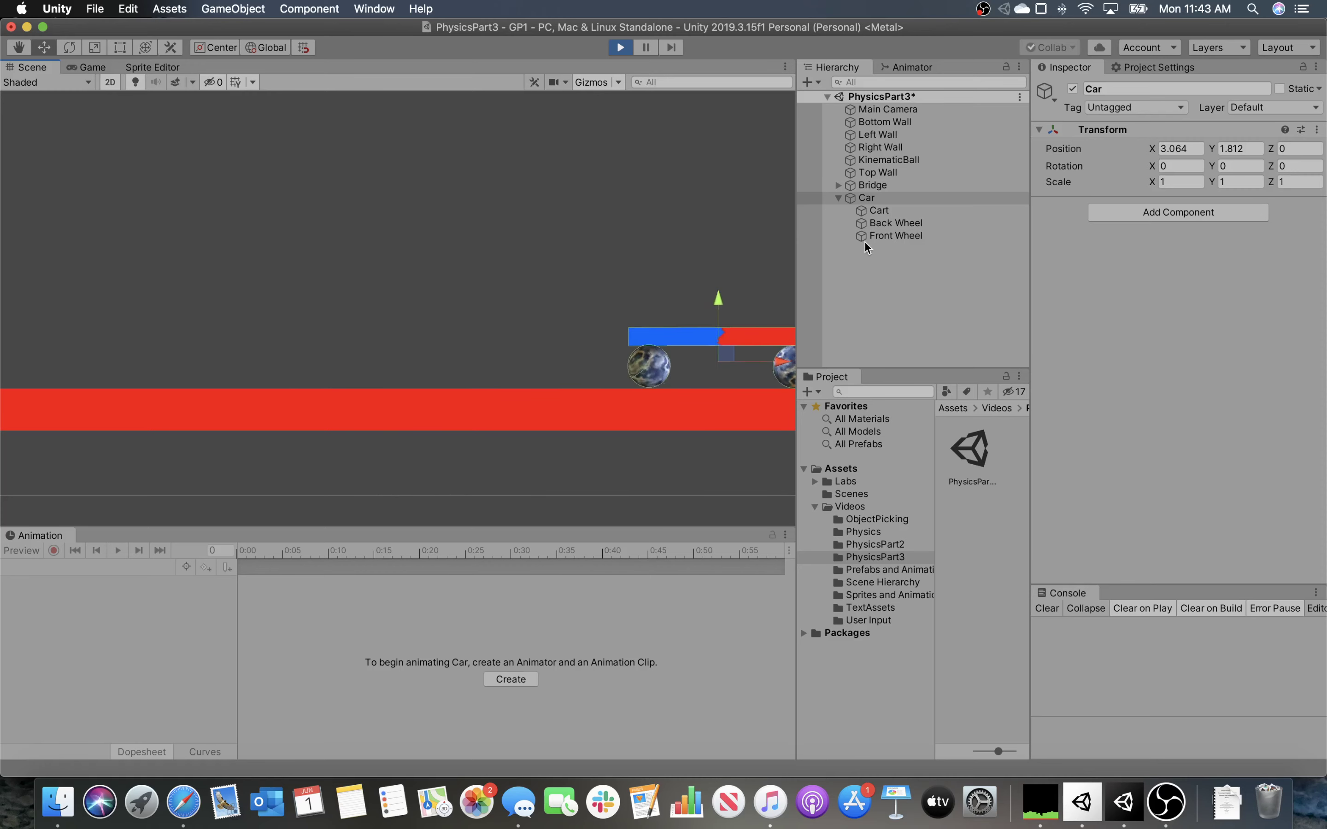
pyautogui.click(620, 47)
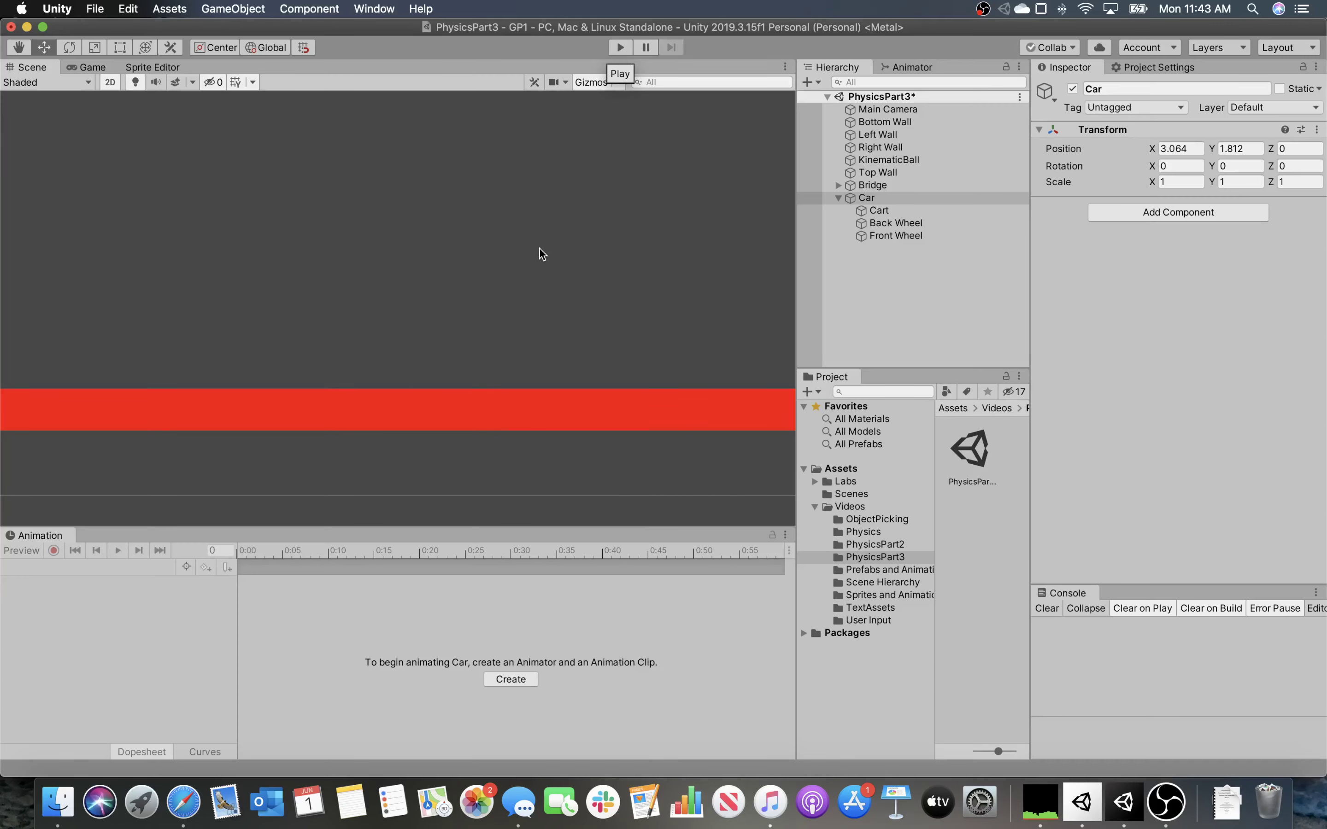
# Move the whole Car horizontally to X about -18.13, above the upper end of the bridge
pyautogui.scroll(3, 515, 285)
pyautogui.scroll(-5, 486, 274)
pyautogui.moveTo(192, 257); pyautogui.dragTo(663, 340, button='middle')
pyautogui.scroll(-5, 649, 345)
pyautogui.doubleClick(874, 196)
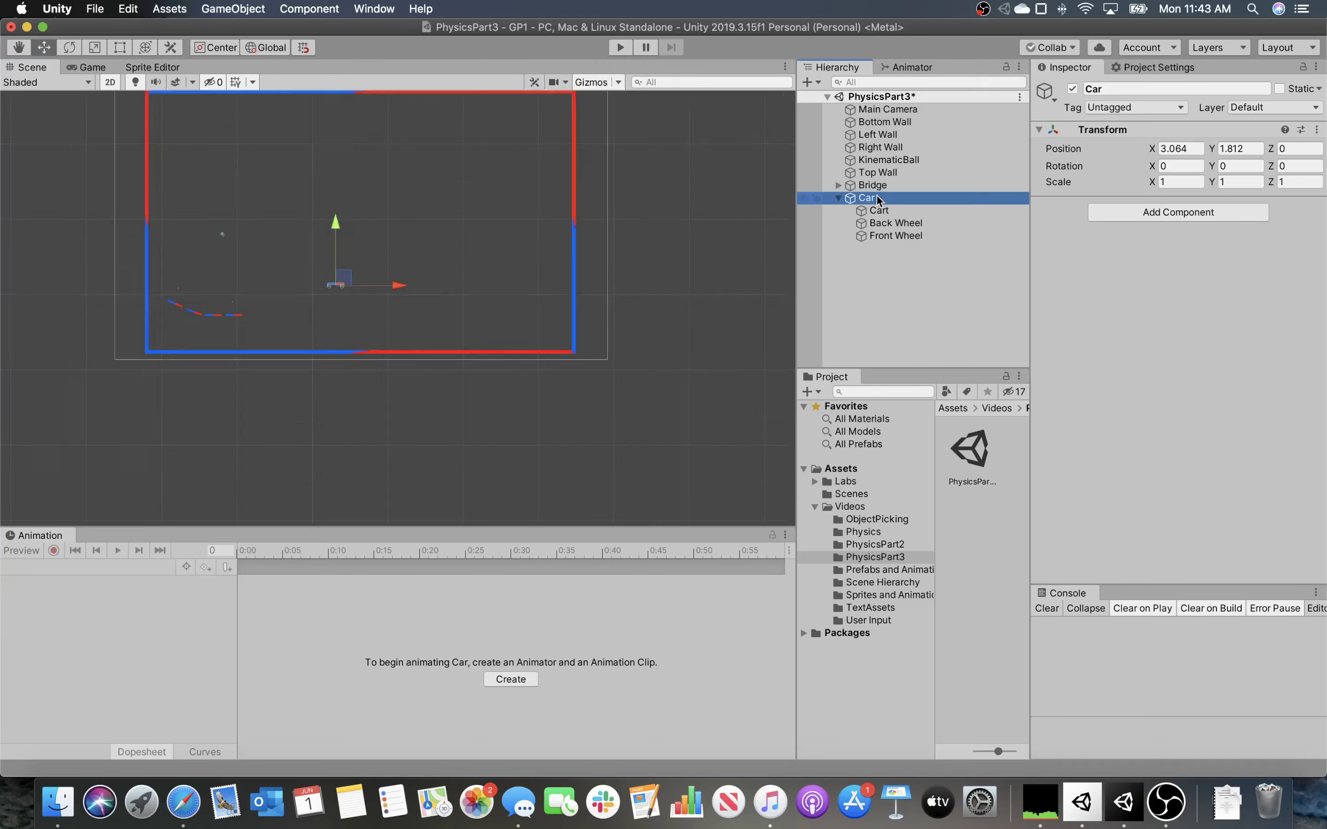
pyautogui.scroll(3, 280, 342)
pyautogui.moveTo(278, 380); pyautogui.dragTo(461, 397, button='middle')
pyautogui.scroll(5, 499, 366)
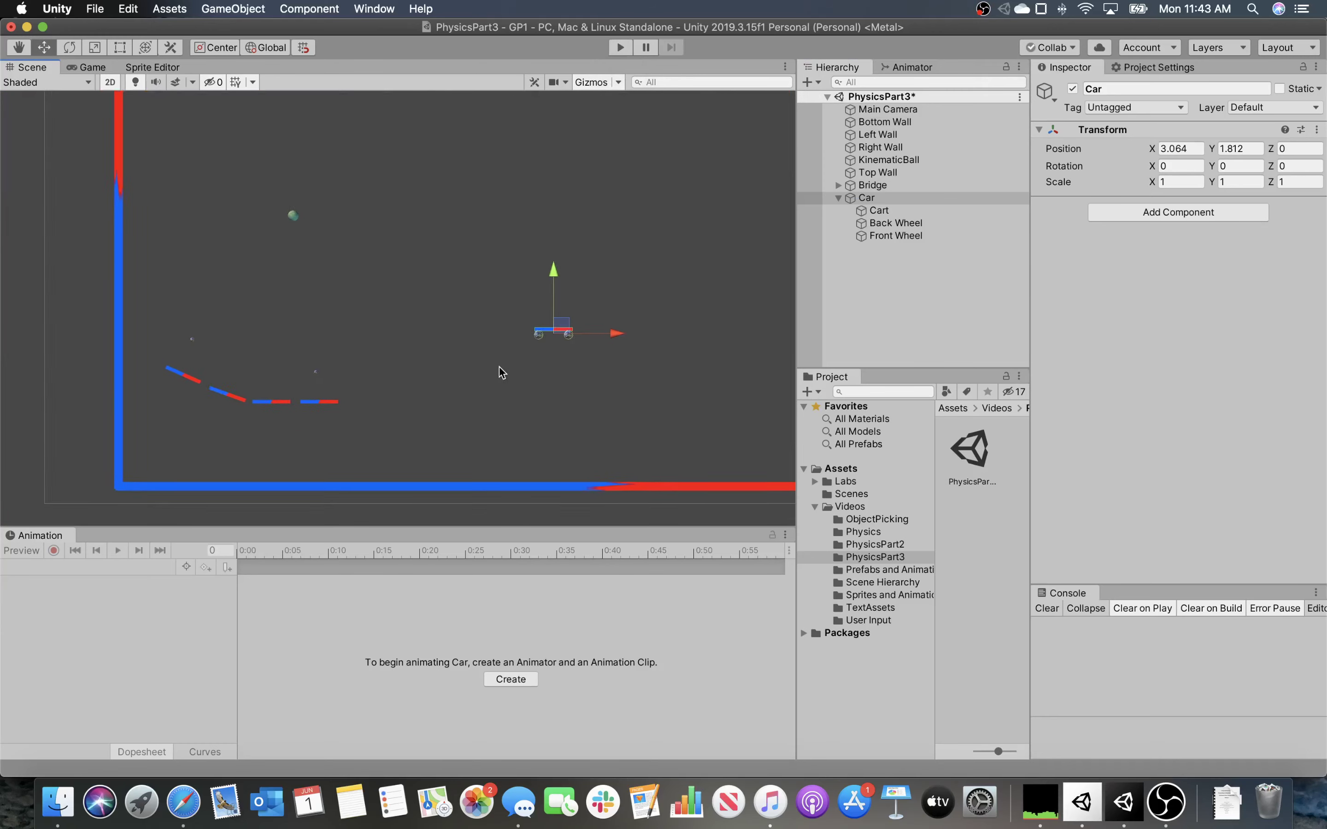
pyautogui.moveTo(604, 373); pyautogui.dragTo(734, 360, button='middle')
pyautogui.scroll(-2, 588, 397)
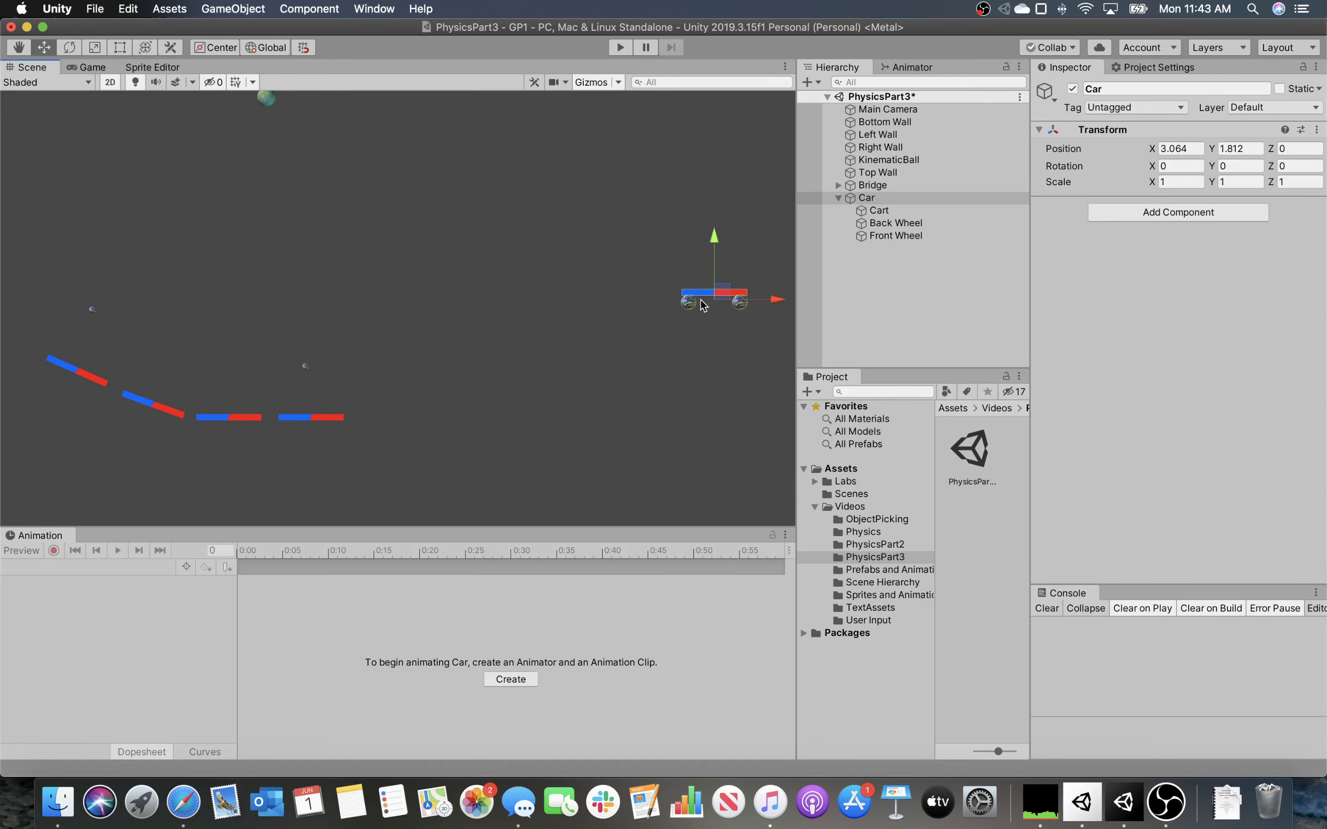
pyautogui.moveTo(715, 294); pyautogui.dragTo(696, 290)
pyautogui.moveTo(193, 287); pyautogui.dragTo(76, 294)
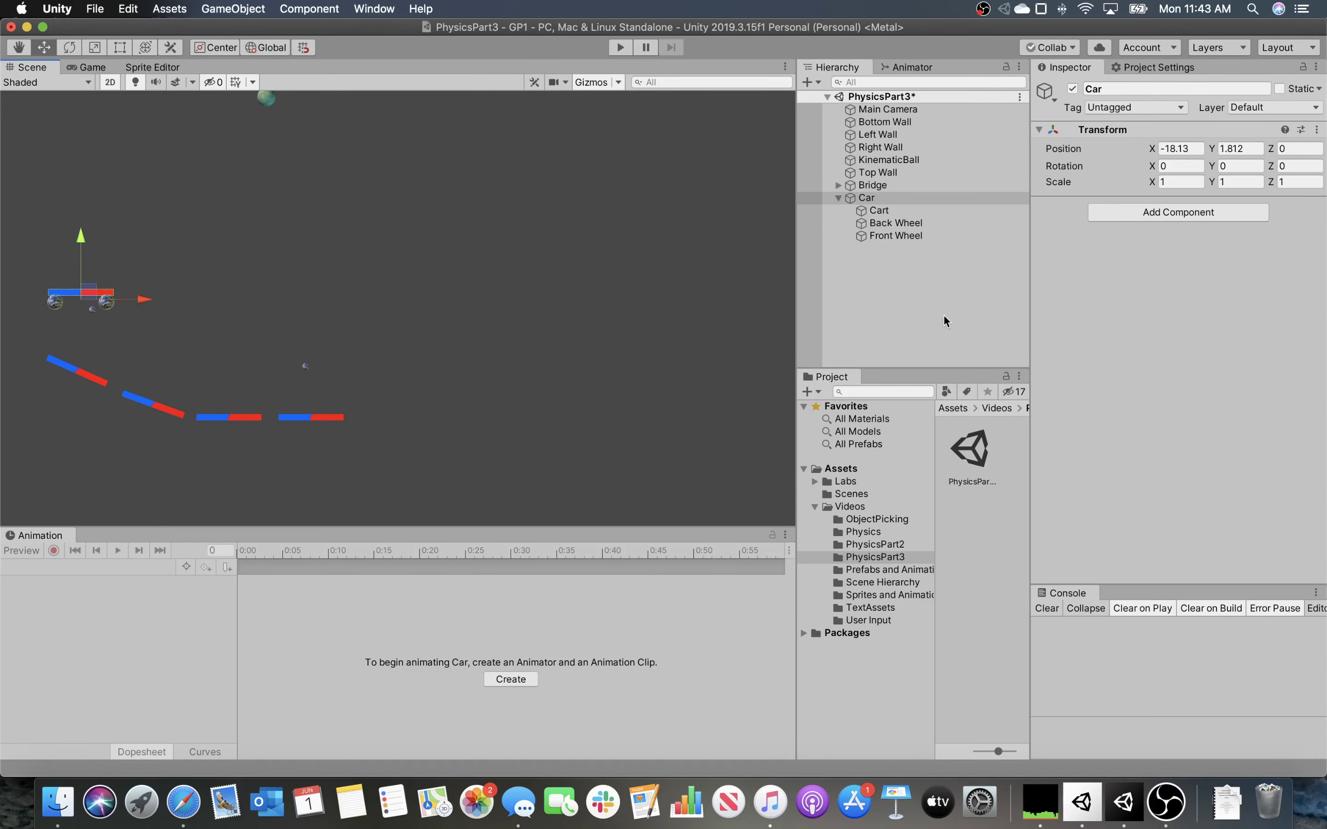
# Disable collision with the Cart on the wheel joints of both the Front Wheel and the Back Wheel
pyautogui.click(981, 236)
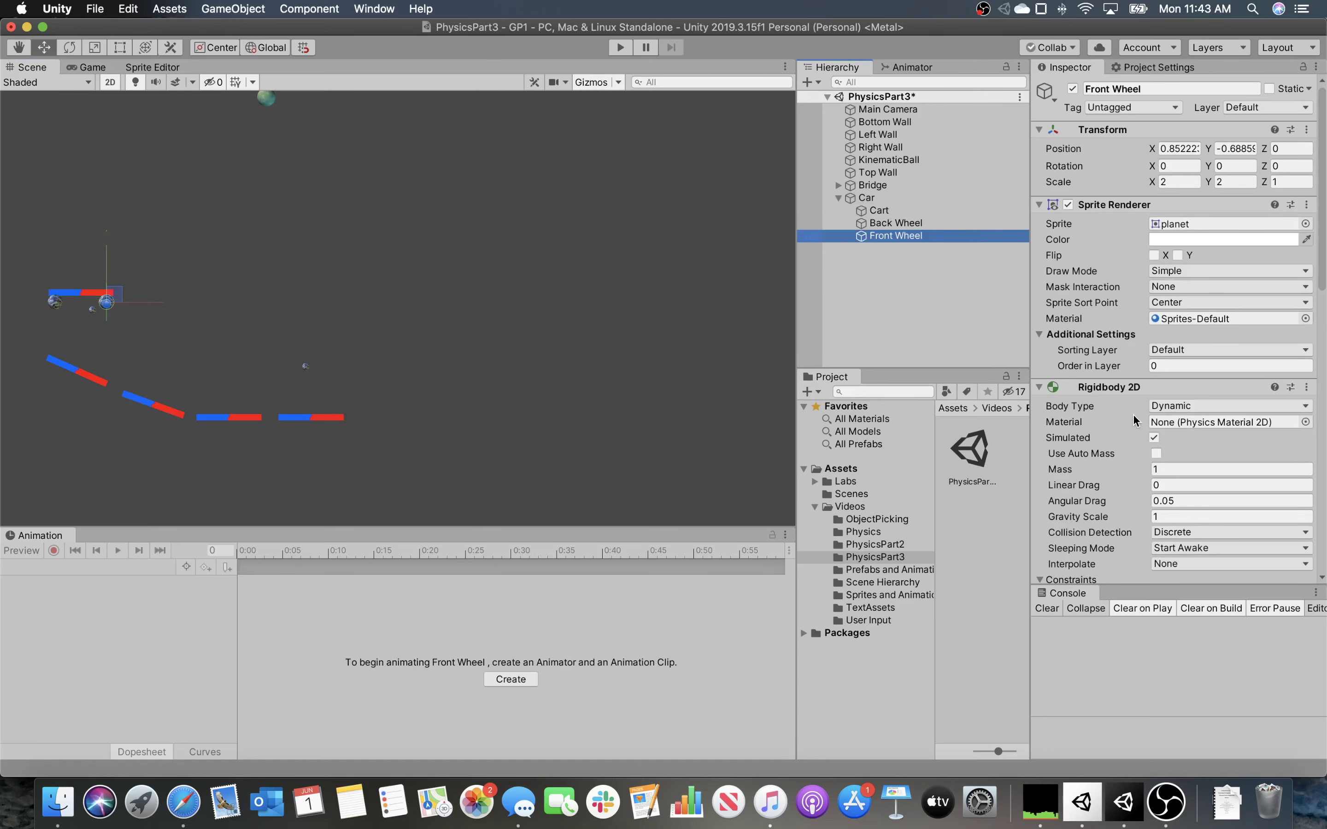
pyautogui.scroll(-10, 1168, 409)
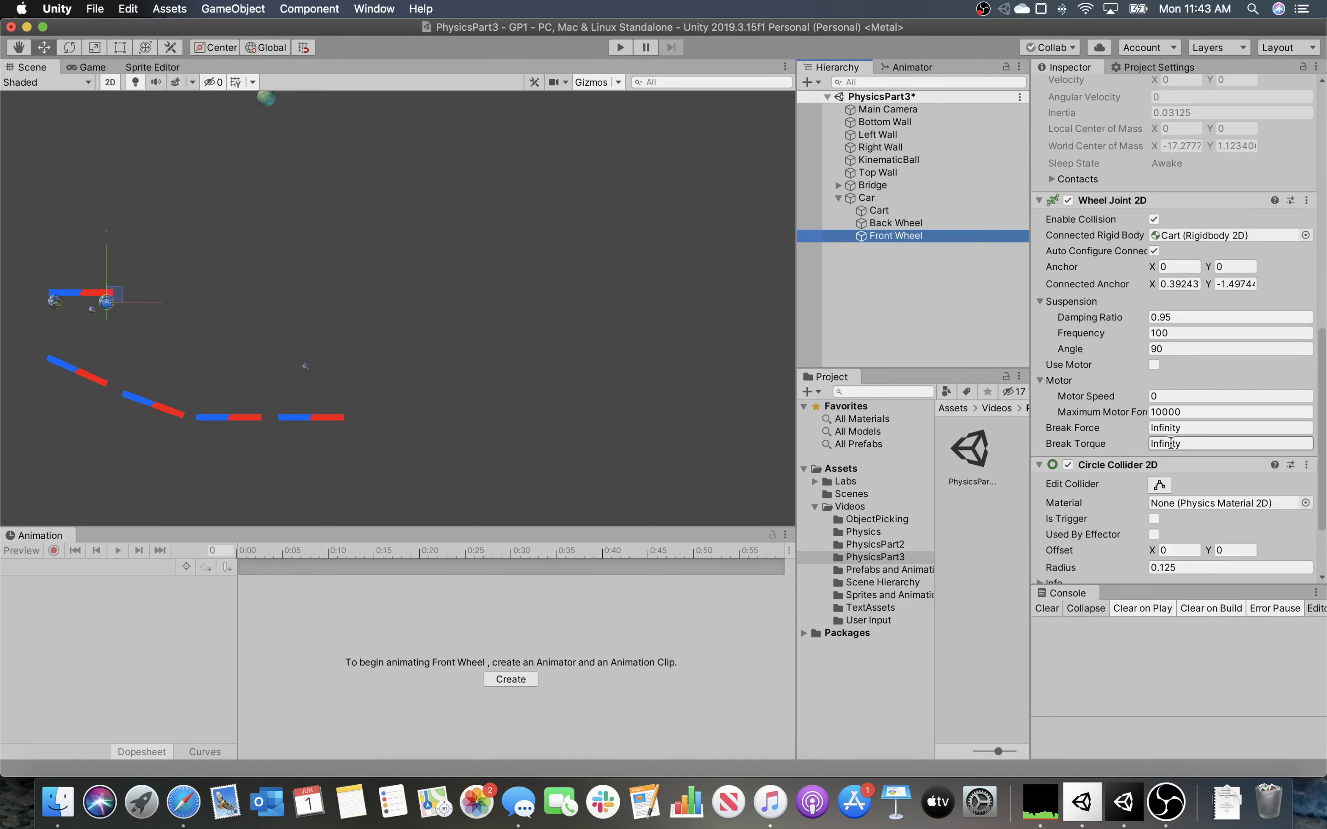
pyautogui.scroll(-2, 1169, 442)
pyautogui.scroll(3, 1145, 438)
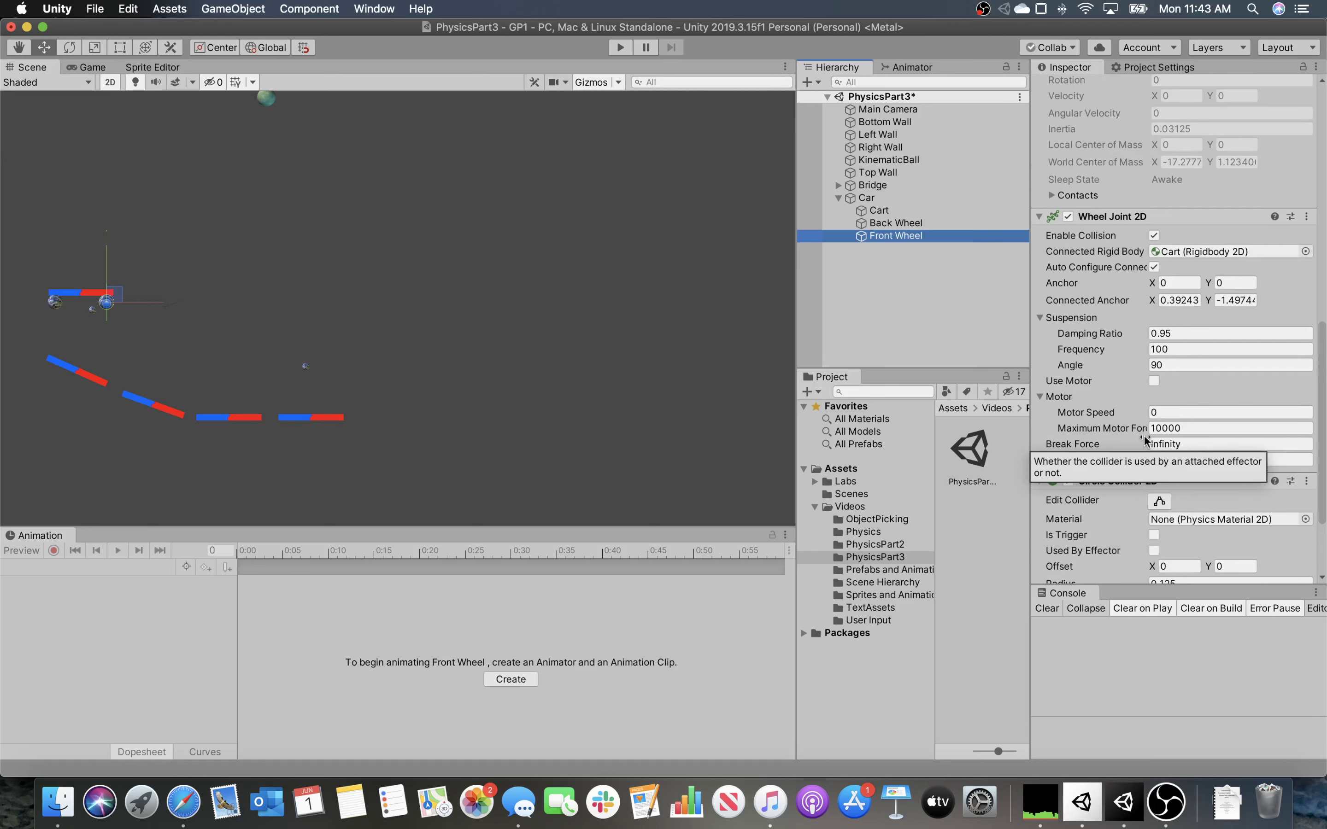
pyautogui.click(1153, 236)
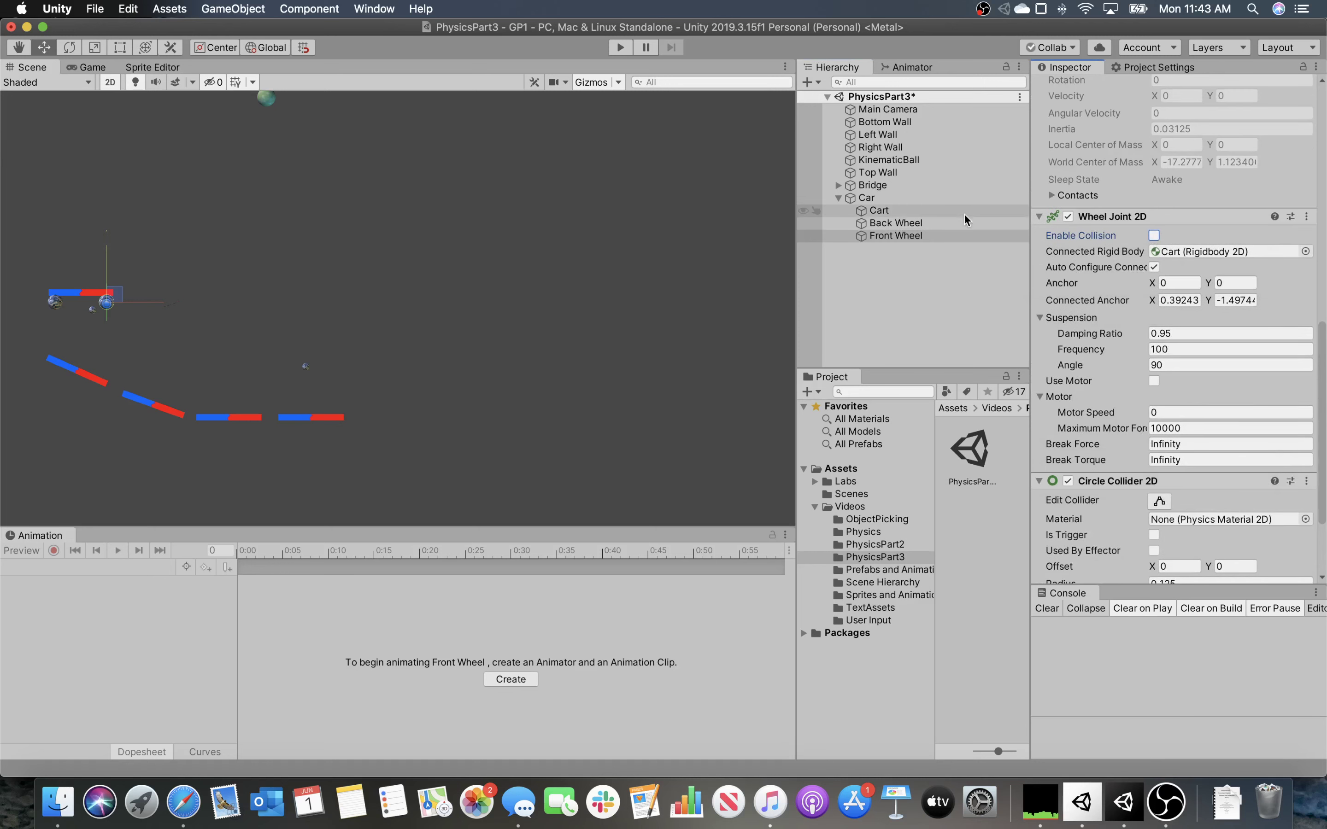
pyautogui.click(895, 222)
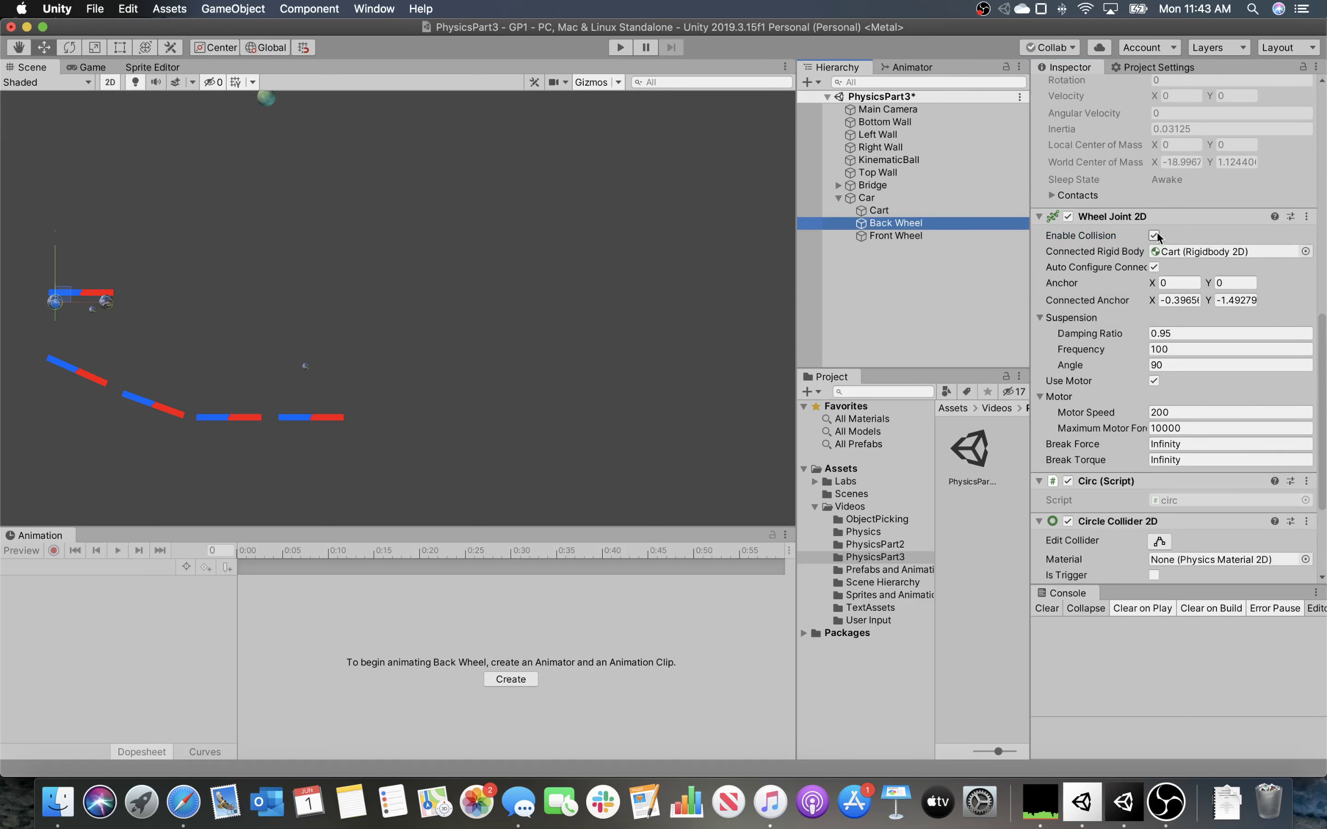
pyautogui.click(1154, 236)
# Enable the motor on the Front Wheel's wheel joint with a motor speed of 200, and test-run the scene
pyautogui.click(886, 235)
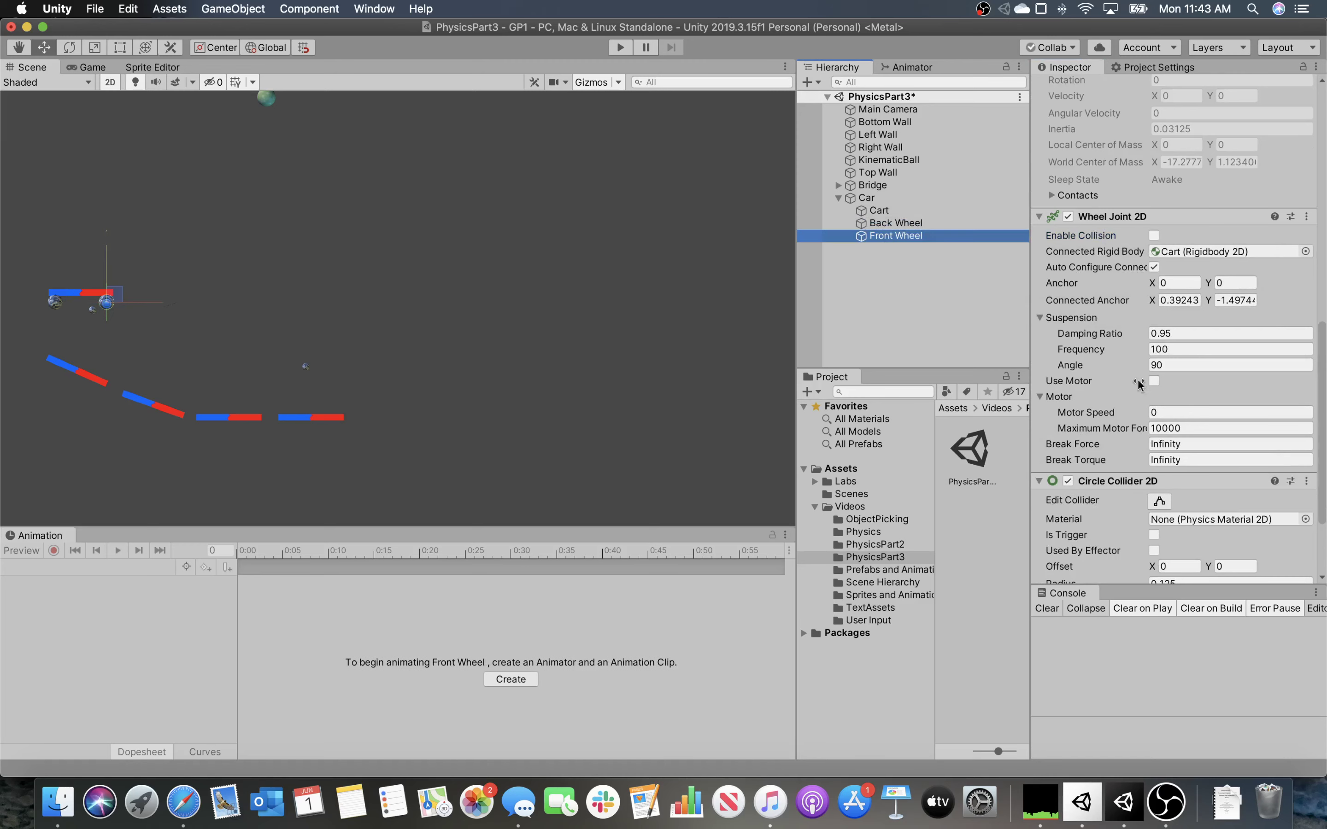
pyautogui.click(1163, 351)
pyautogui.click(1154, 380)
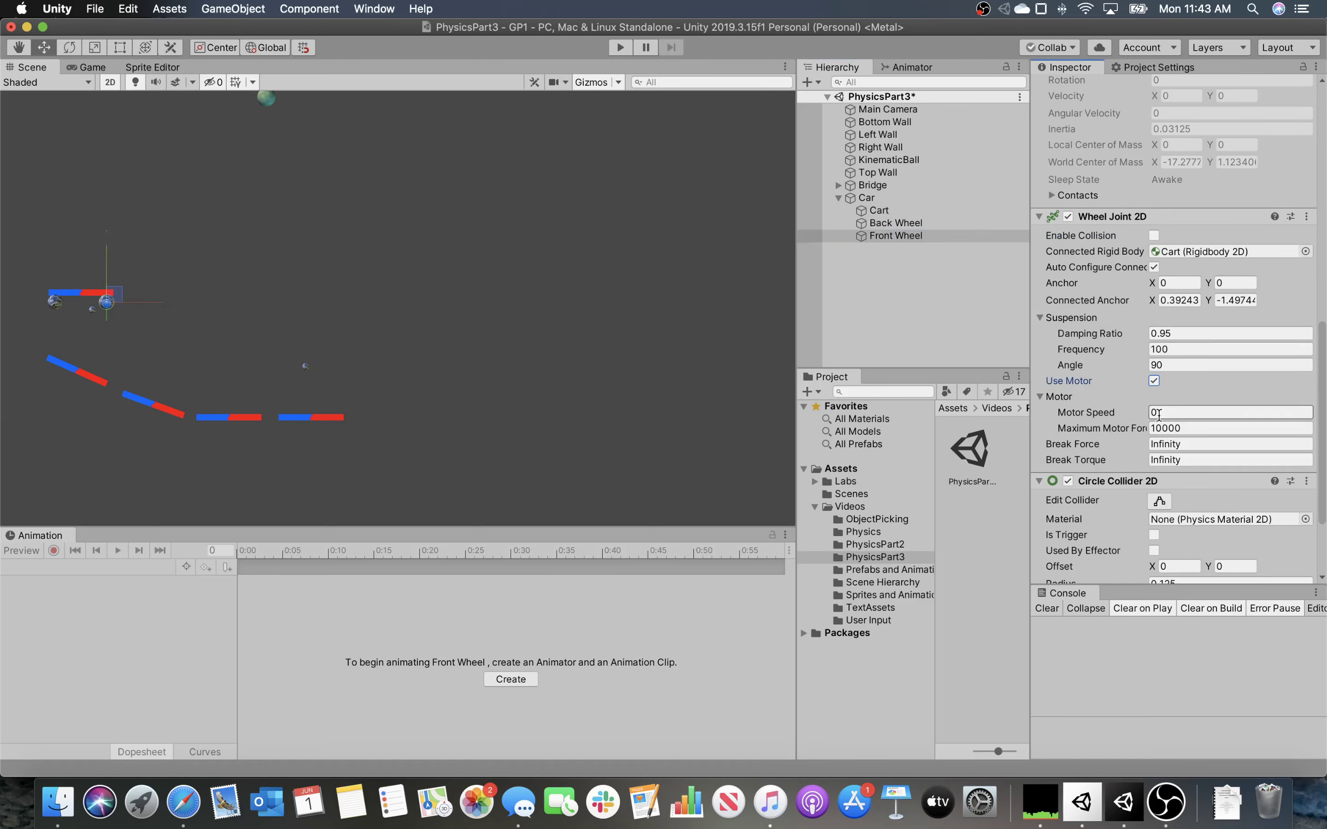
pyautogui.click(1078, 412)
pyautogui.write('200')
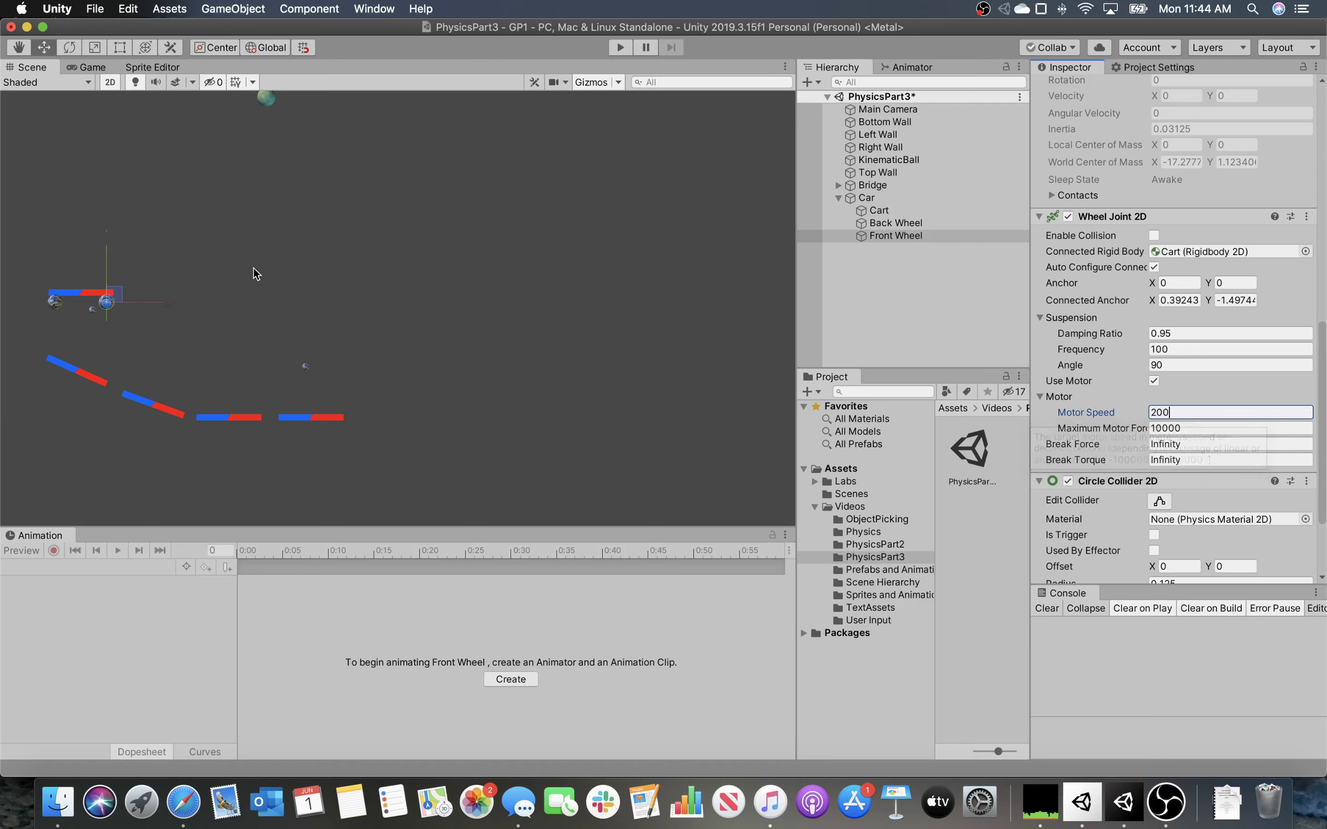
pyautogui.click(622, 49)
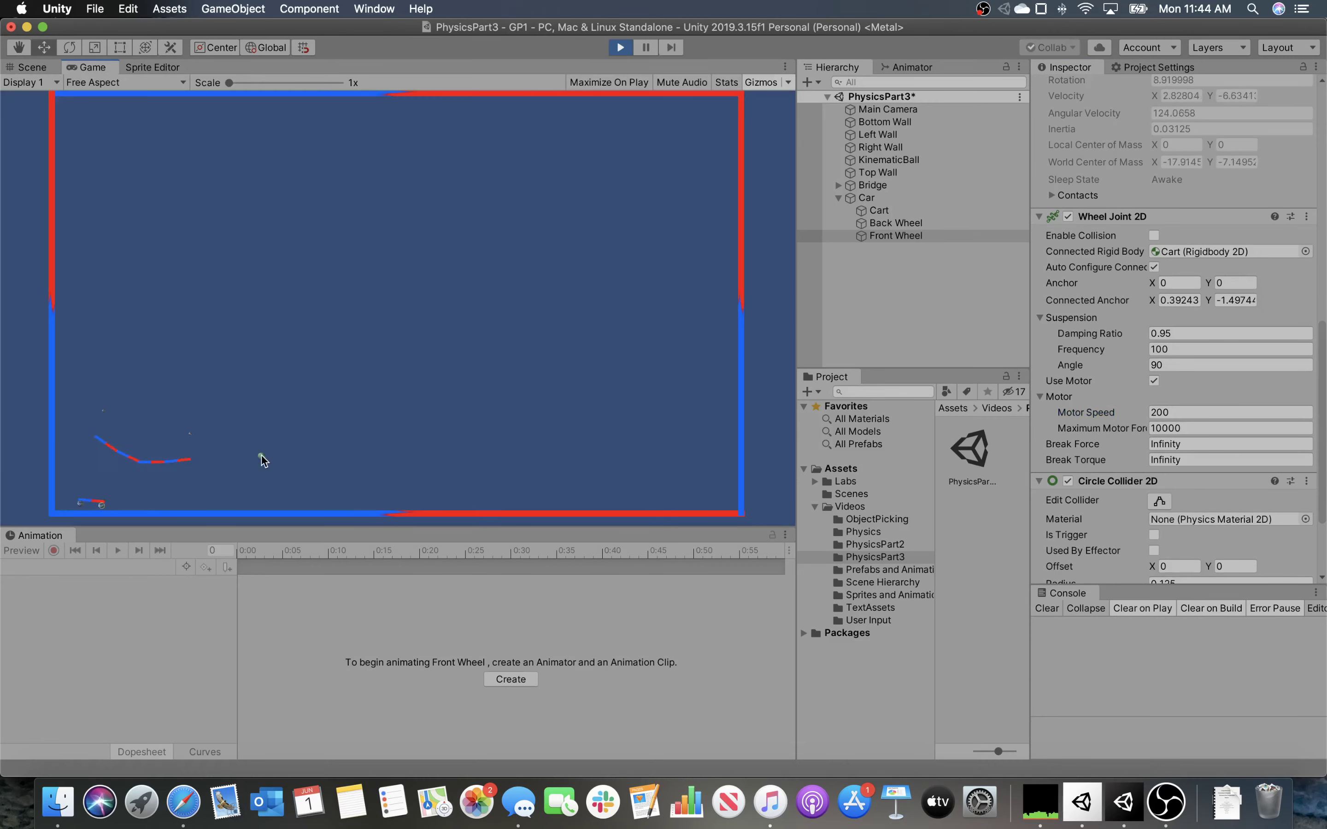
pyautogui.press('super+p')
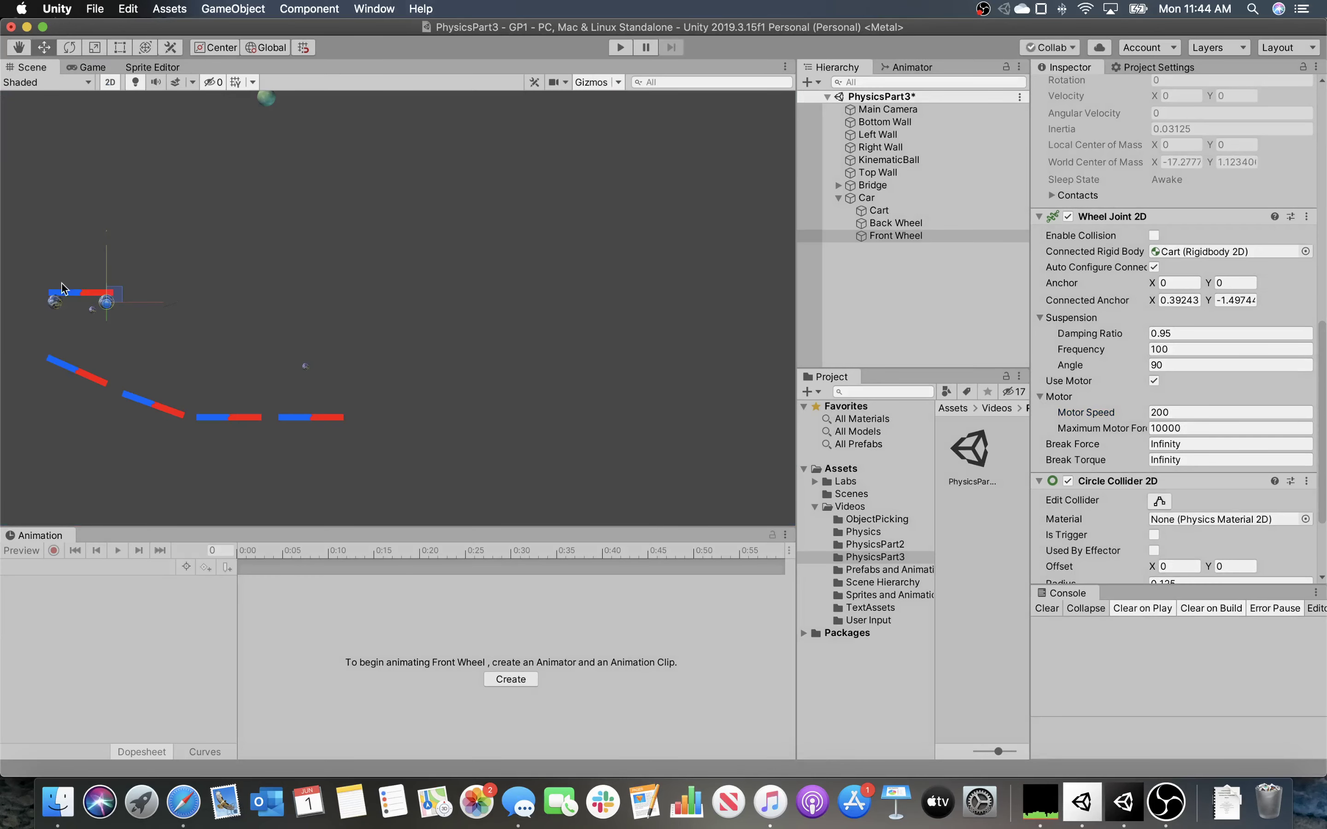
# Move the whole Car to about X -16.36, Y 0.7, closer above the bridge, and test-run the scene
pyautogui.click(869, 198)
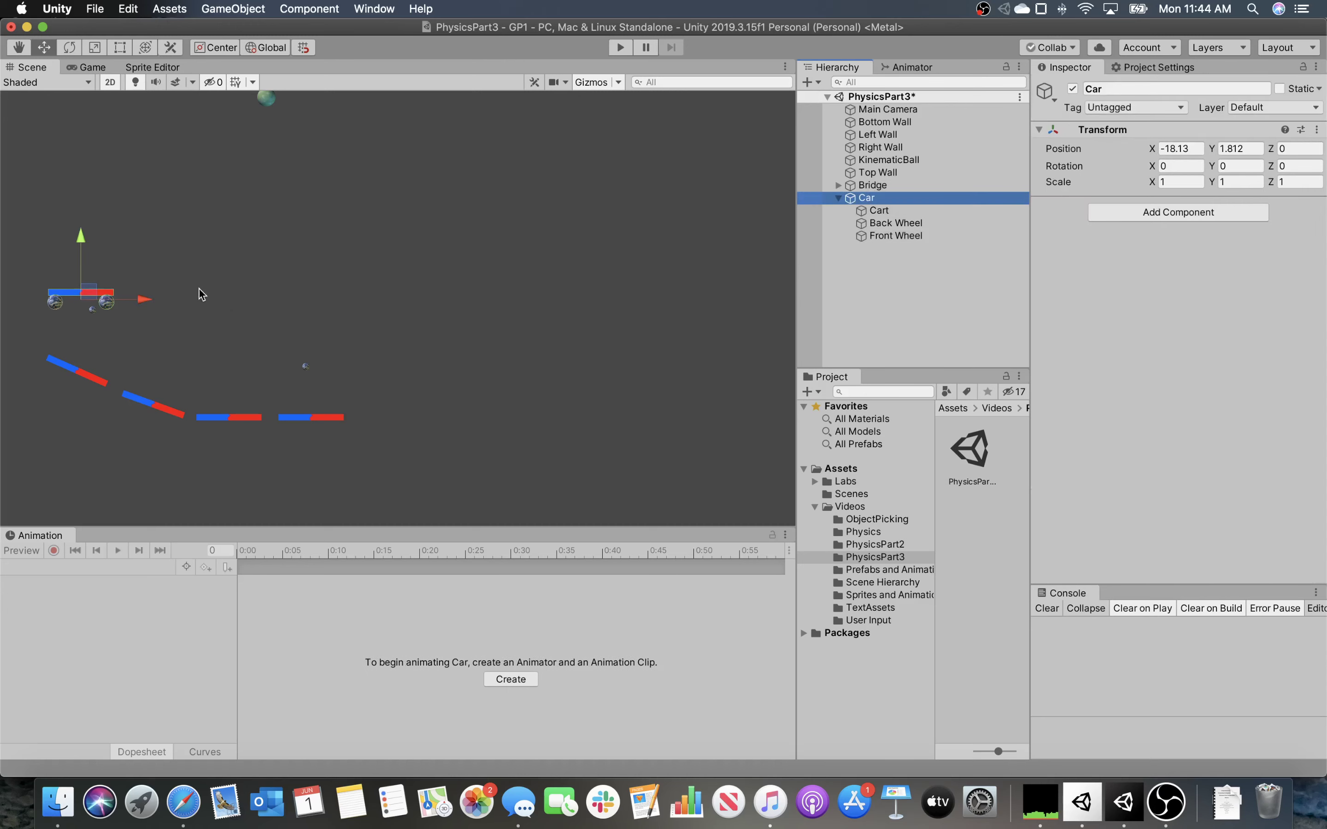
pyautogui.moveTo(96, 292); pyautogui.dragTo(148, 327)
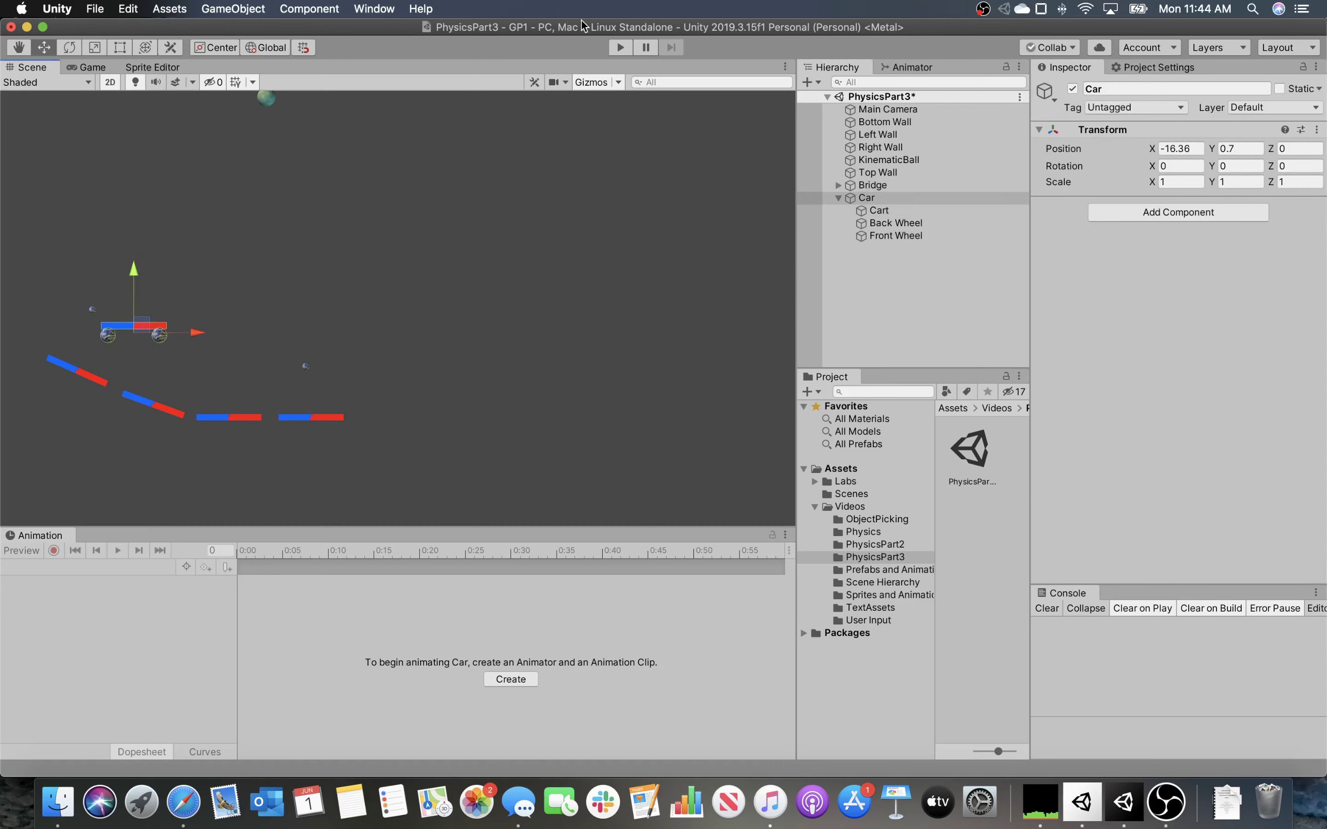
pyautogui.click(620, 47)
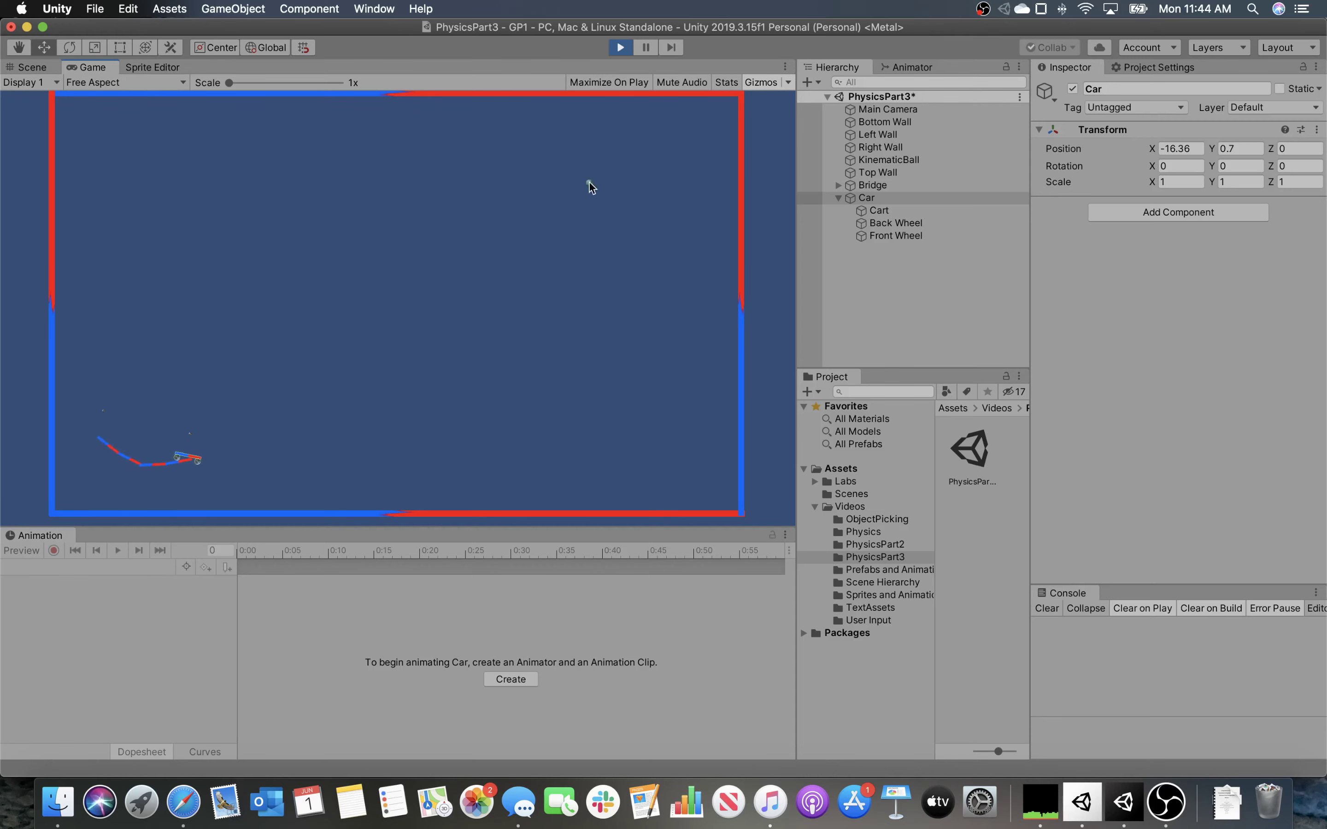
pyautogui.click(624, 50)
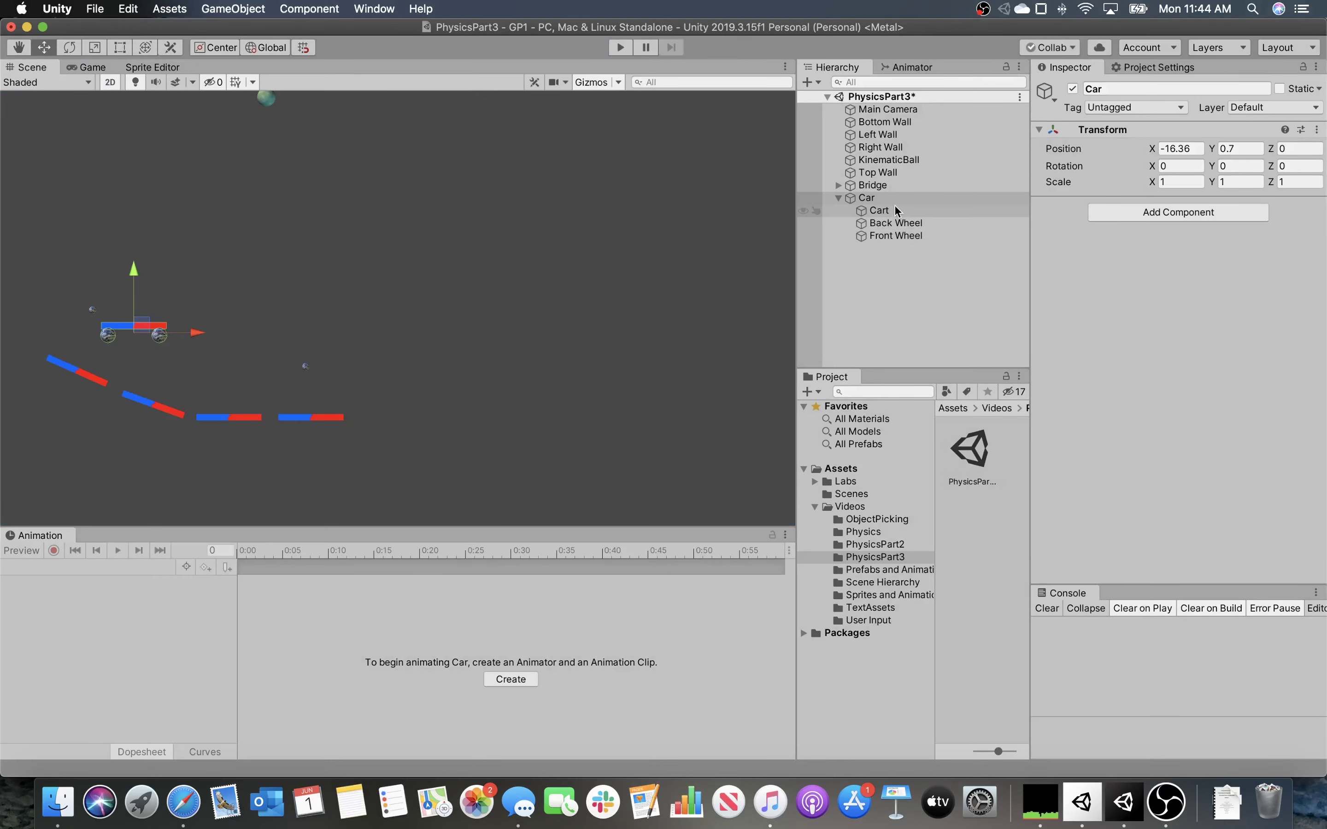
# Set the wheel joint motor speed to 500 on both the Back Wheel and the Front Wheel
pyautogui.click(897, 222)
pyautogui.scroll(-5, 1168, 513)
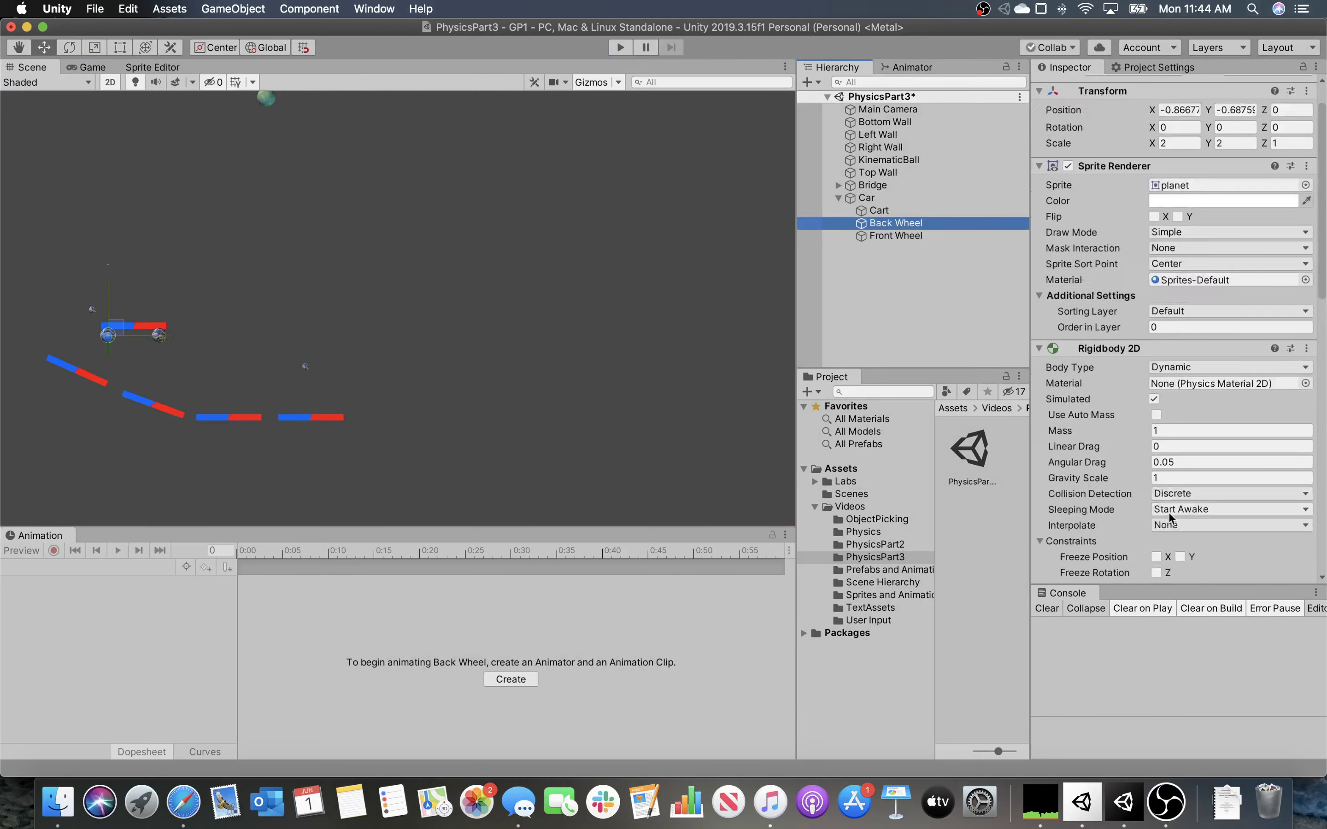
pyautogui.scroll(-5, 1169, 513)
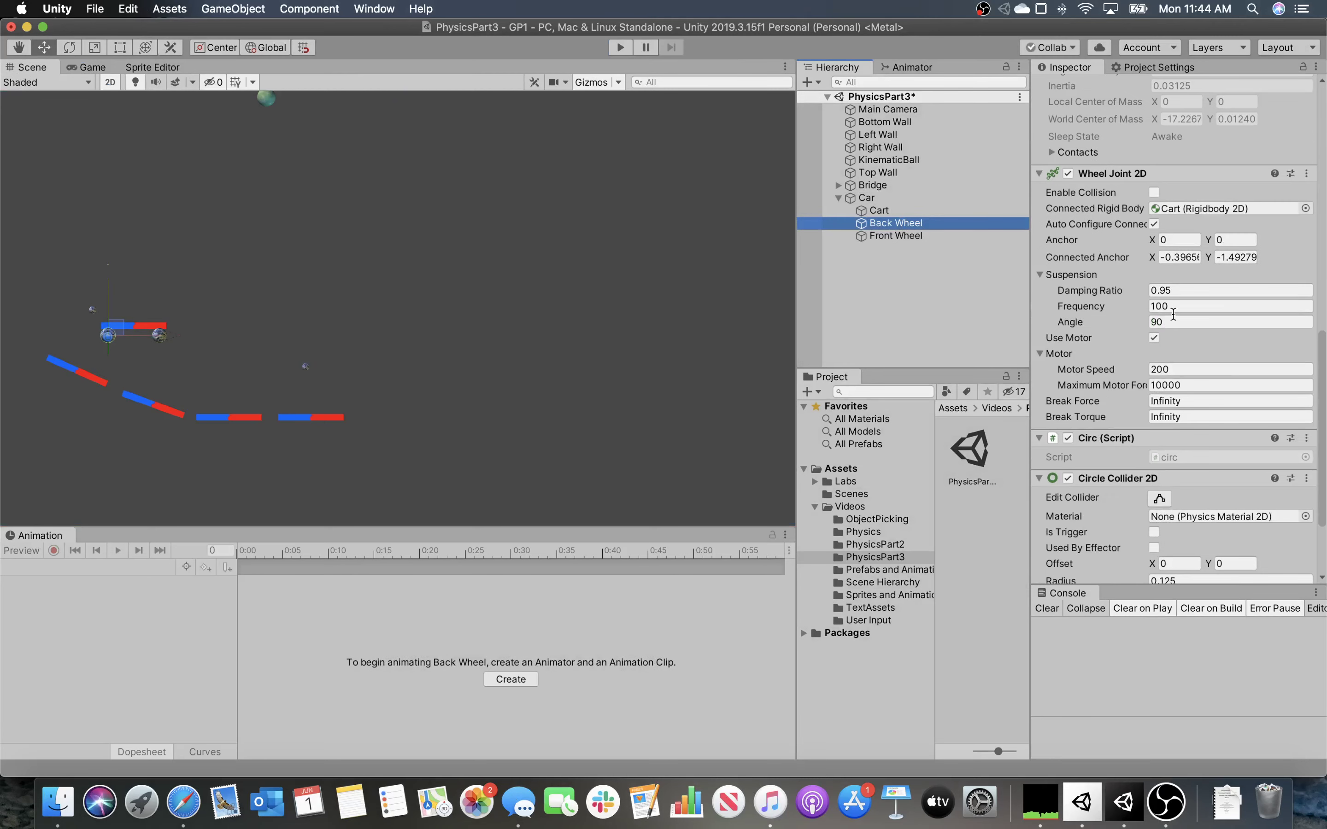
pyautogui.scroll(-1, 1172, 324)
pyautogui.click(1168, 365)
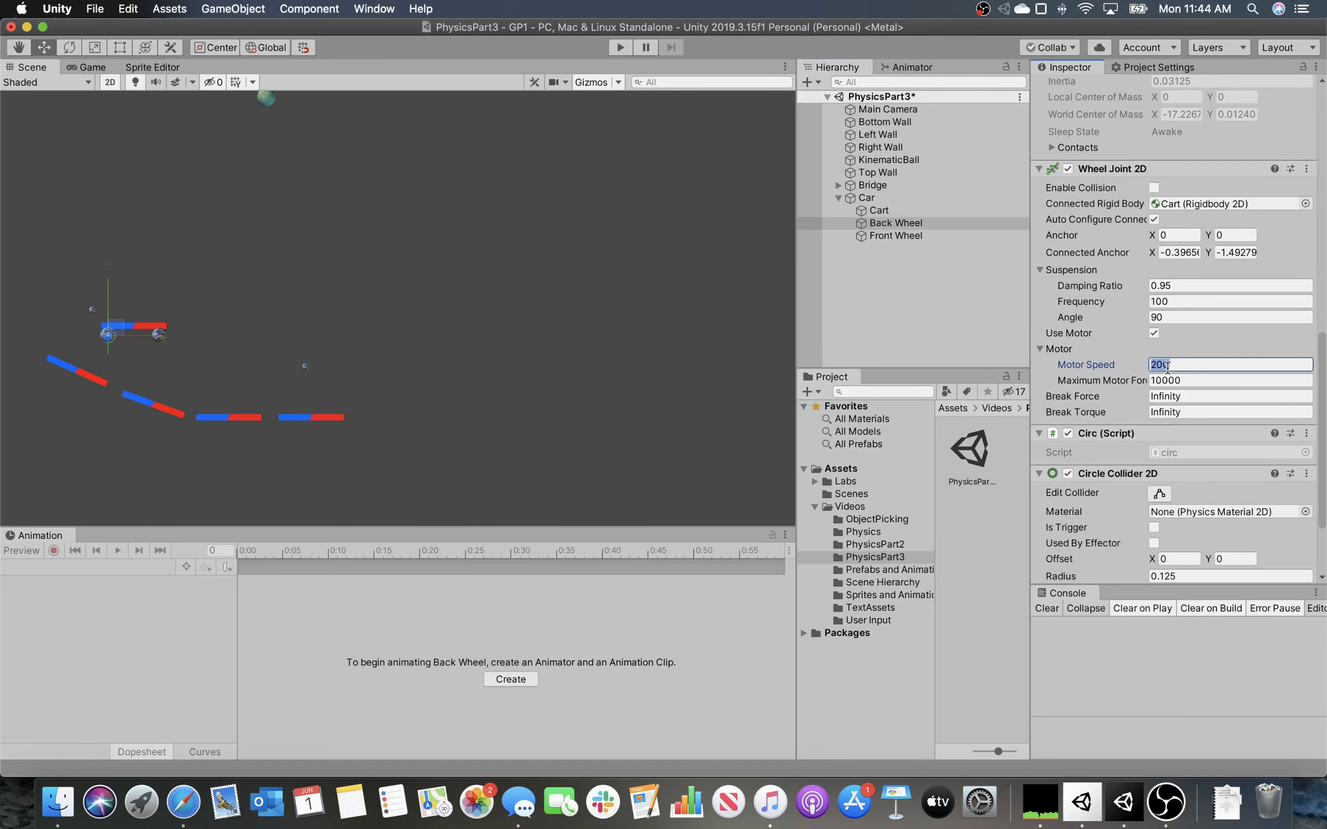
pyautogui.write('500')
pyautogui.click(970, 235)
pyautogui.click(1165, 302)
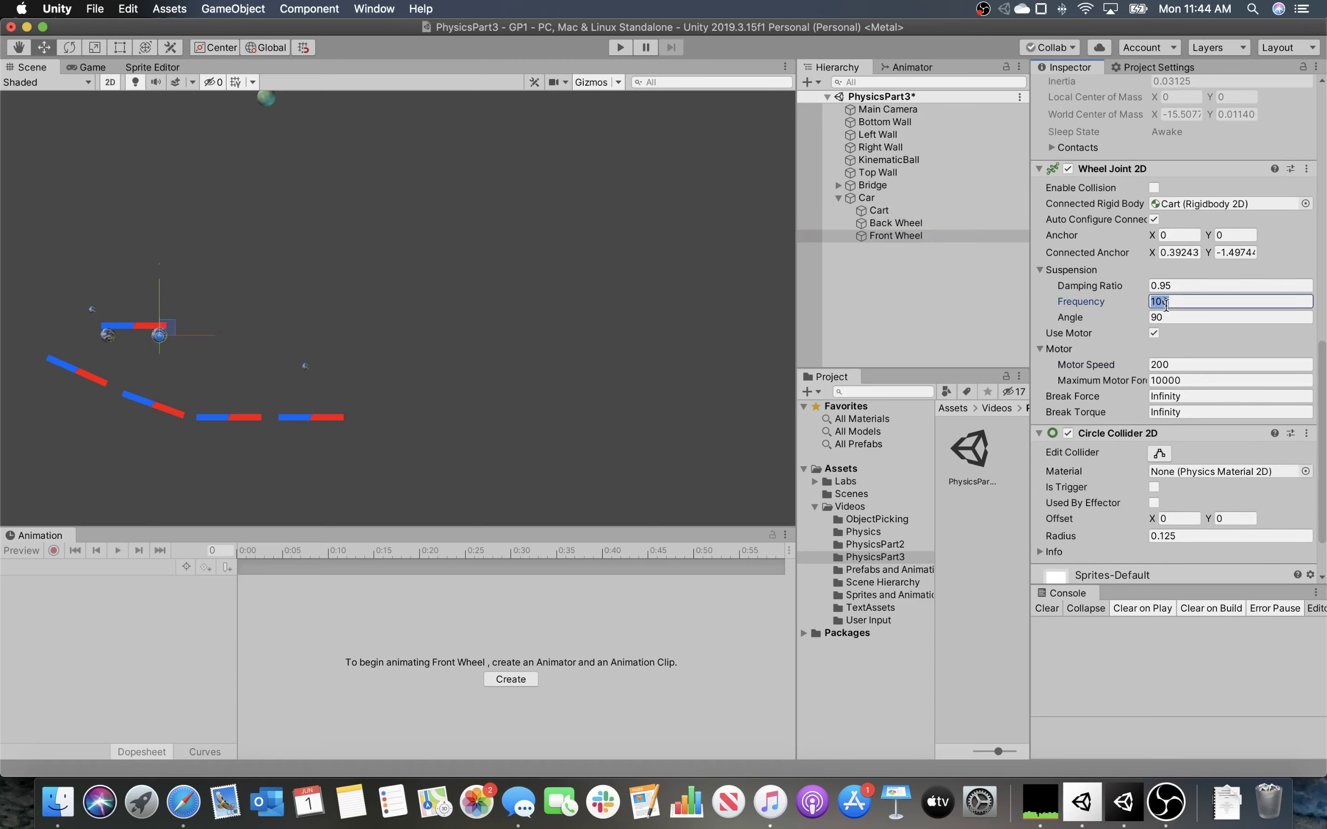
pyautogui.click(1165, 363)
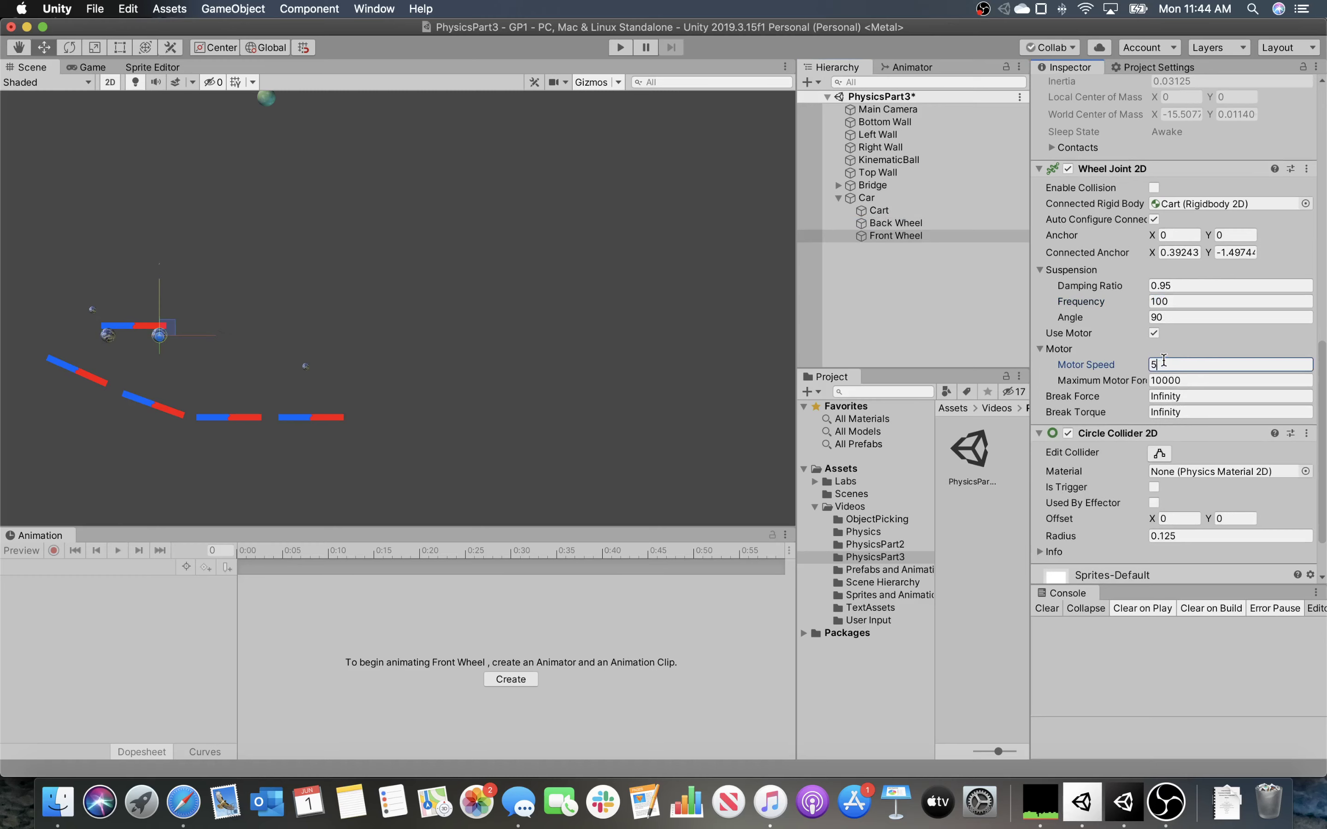
# Run the scene and freeze the Z rotation of the Cart's Rigidbody 2D while it plays
pyautogui.click(620, 49)
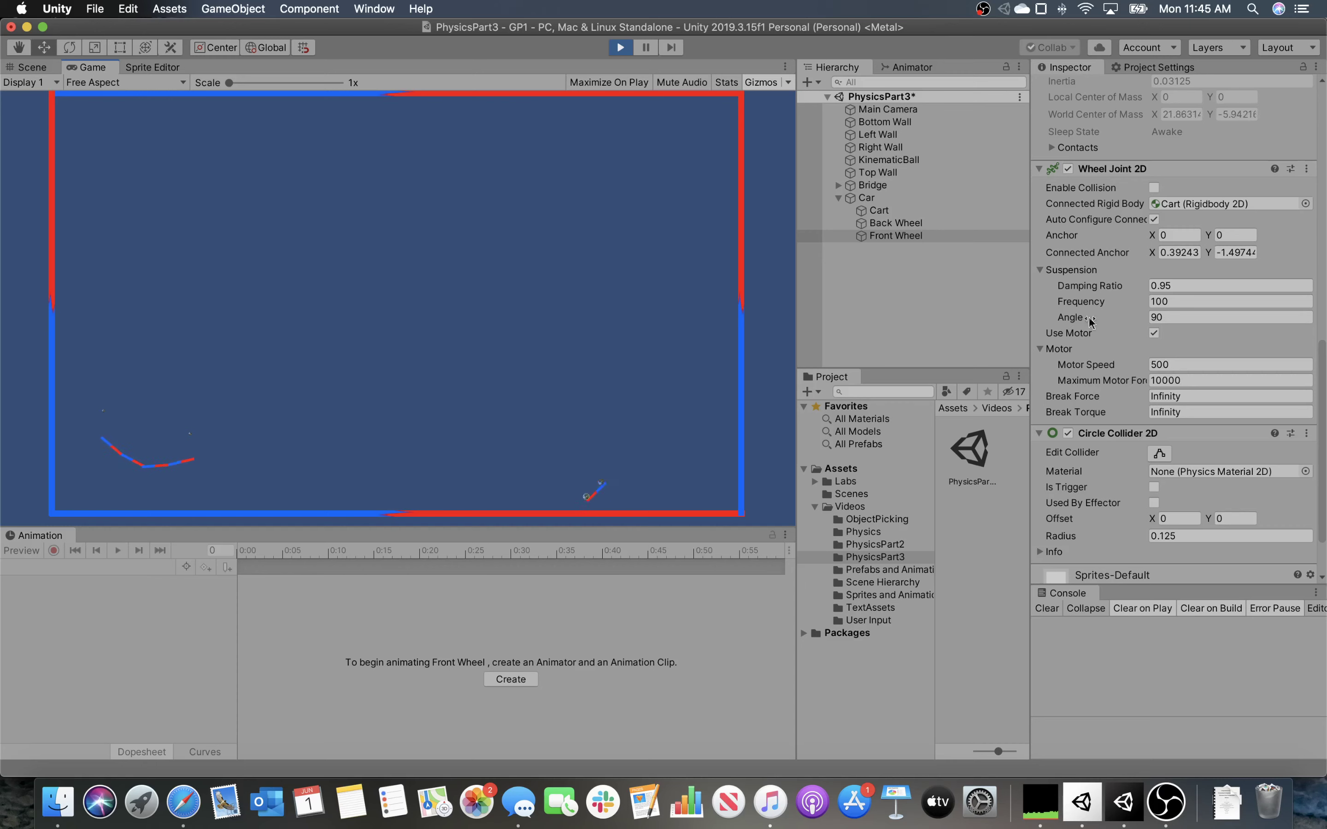
pyautogui.click(915, 198)
pyautogui.click(934, 210)
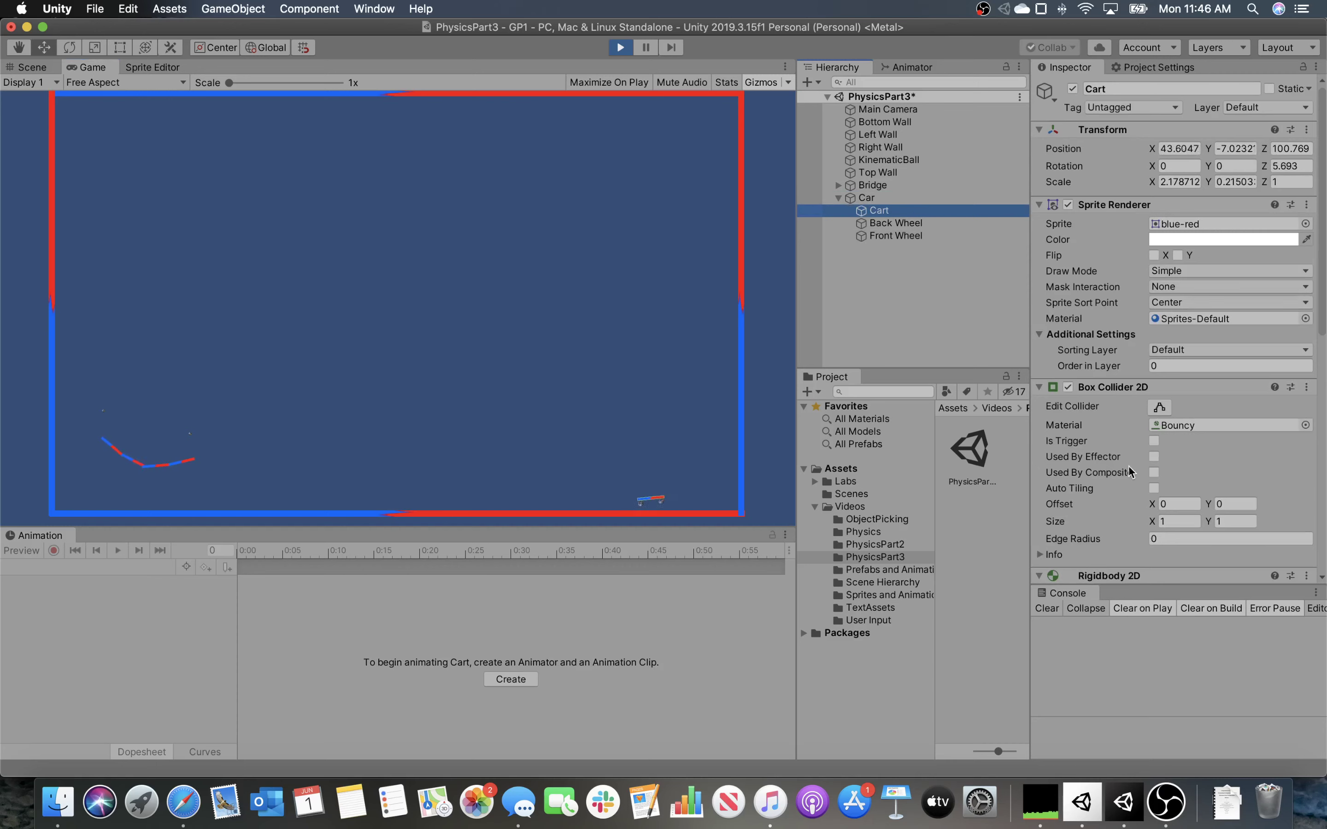
pyautogui.scroll(-5, 1117, 420)
pyautogui.scroll(-2, 1117, 420)
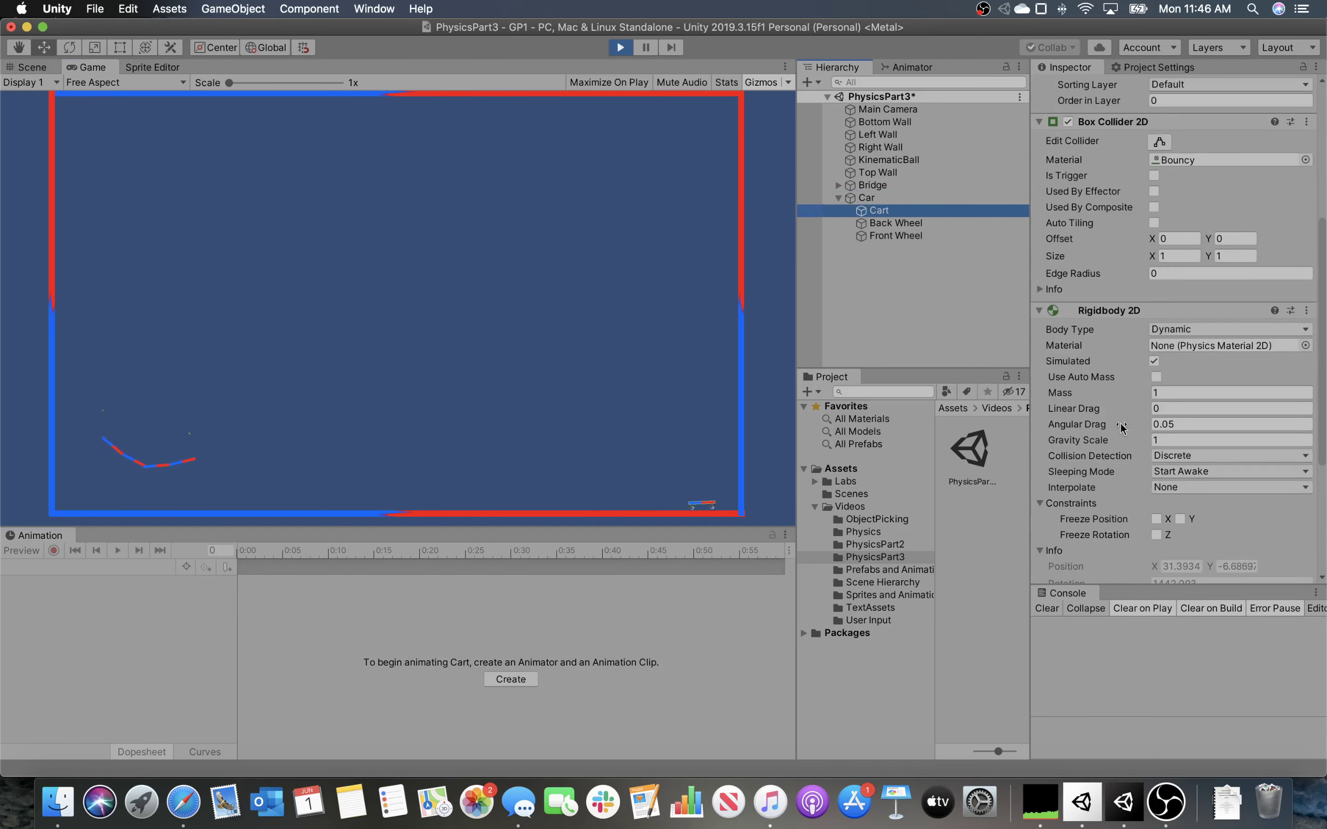
pyautogui.click(1157, 537)
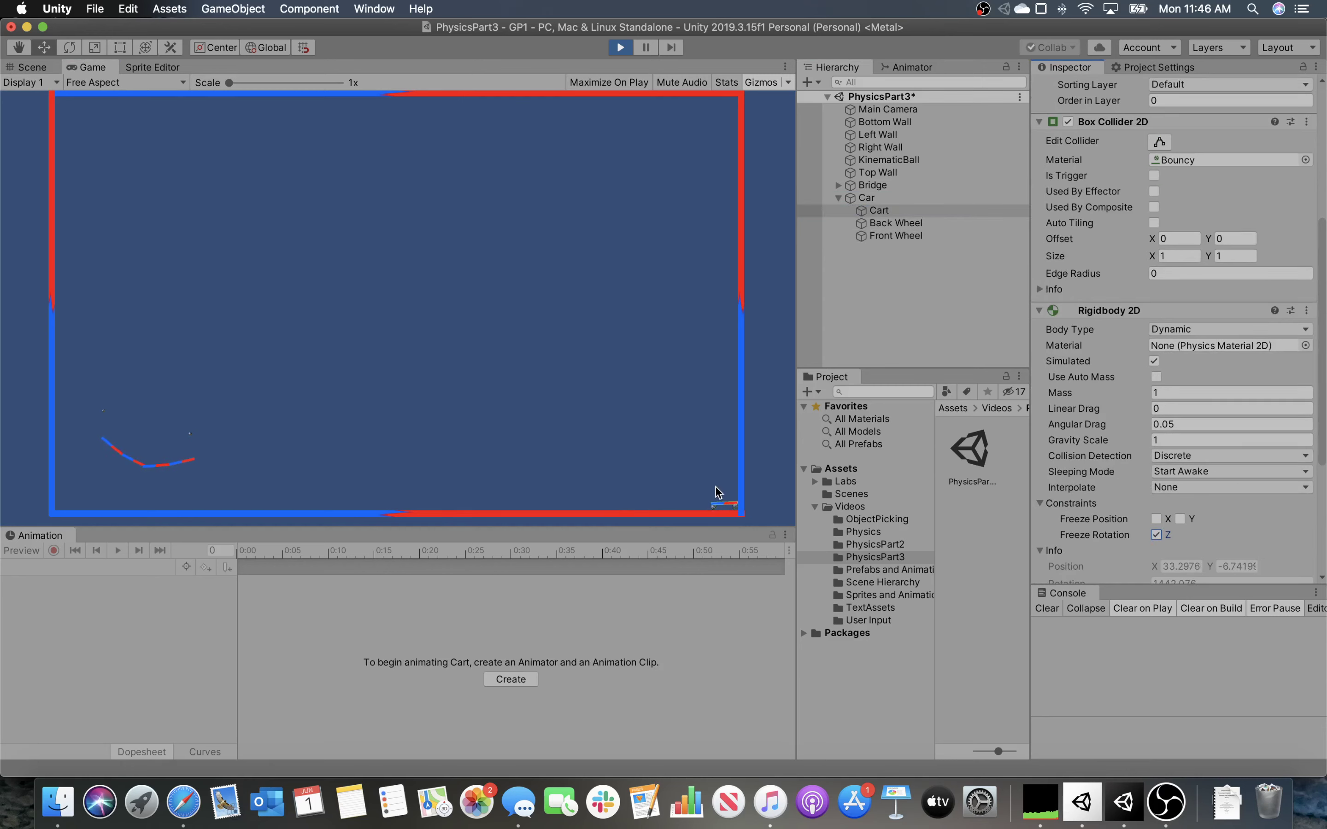
pyautogui.click(678, 484)
# In the running scene, set the connected anchor X of the Back Wheel's wheel joint to -0.97
pyautogui.scroll(-5, 1109, 493)
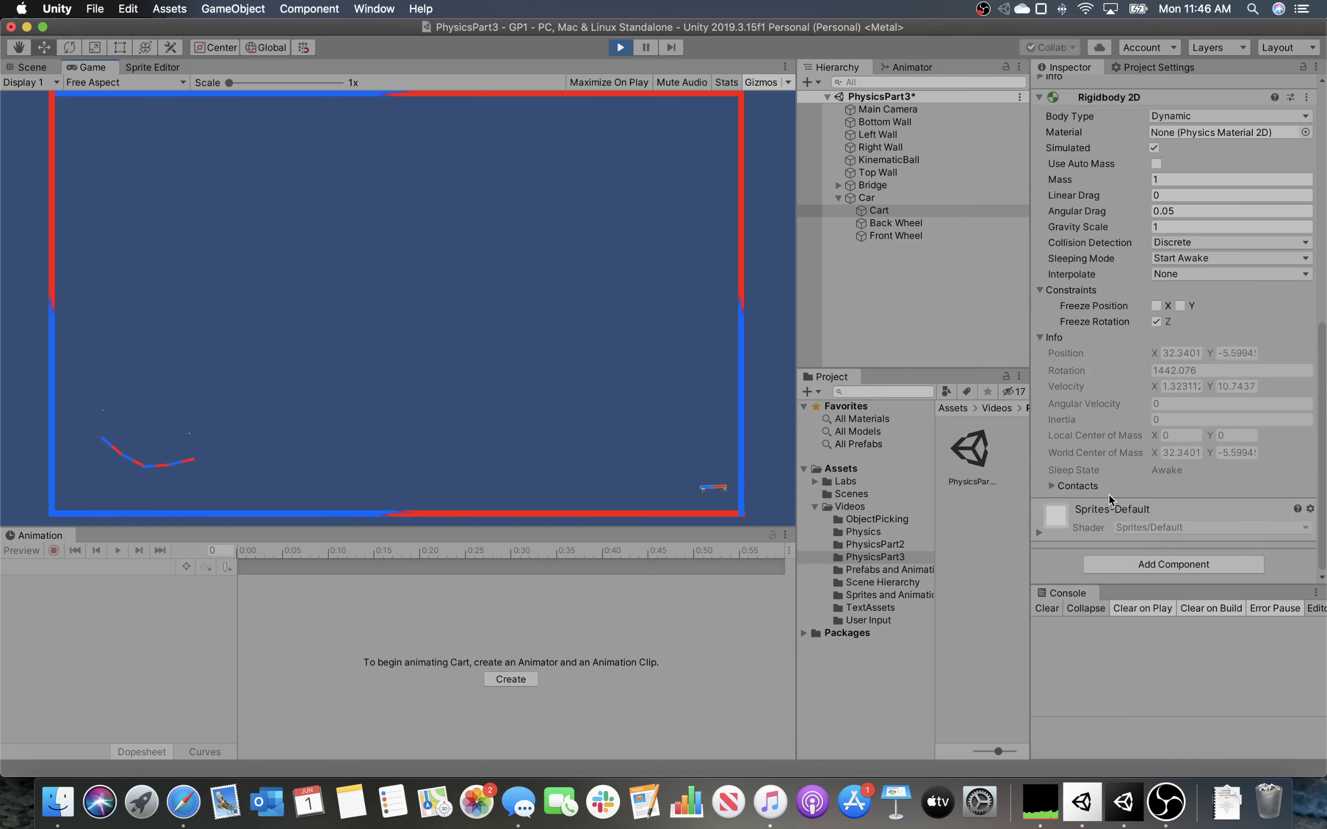
pyautogui.click(900, 224)
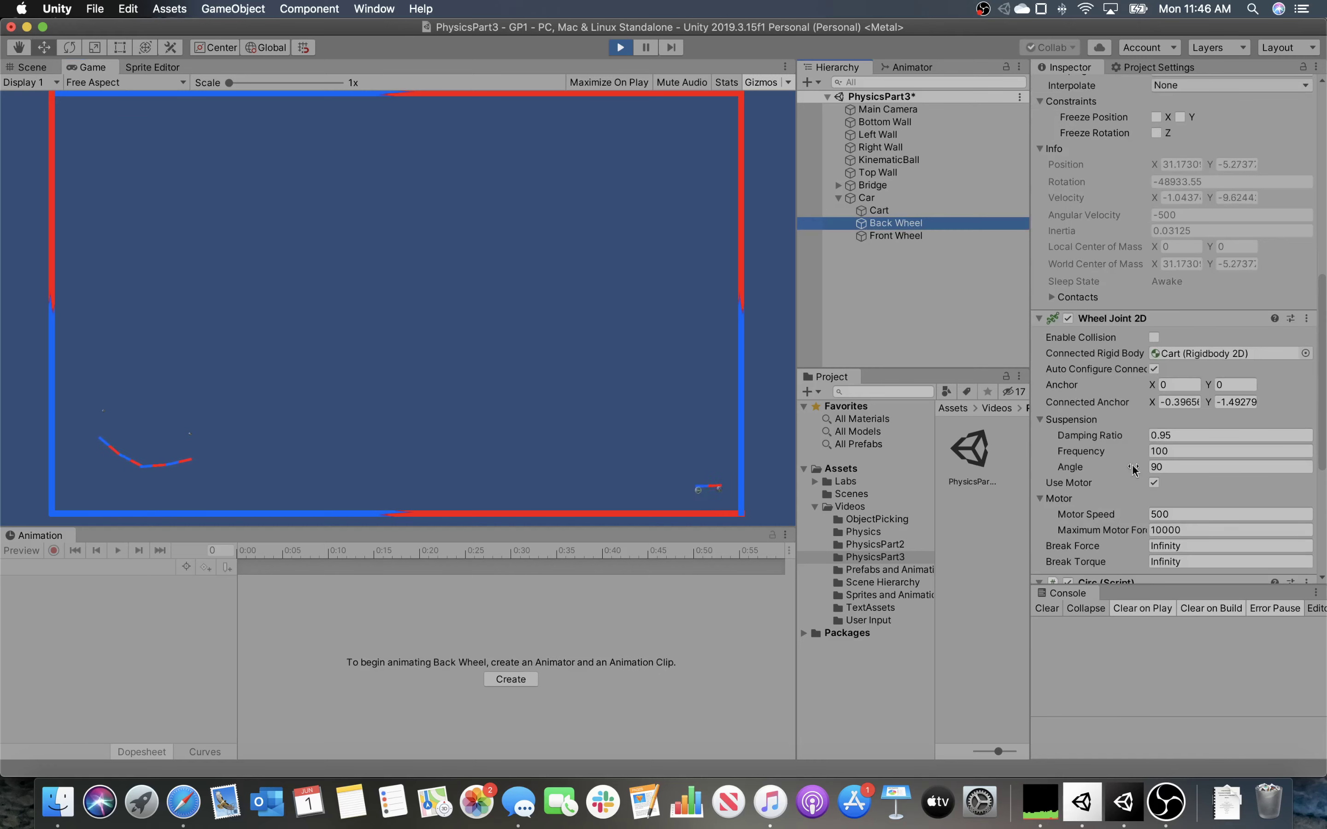
pyautogui.scroll(-3, 1134, 470)
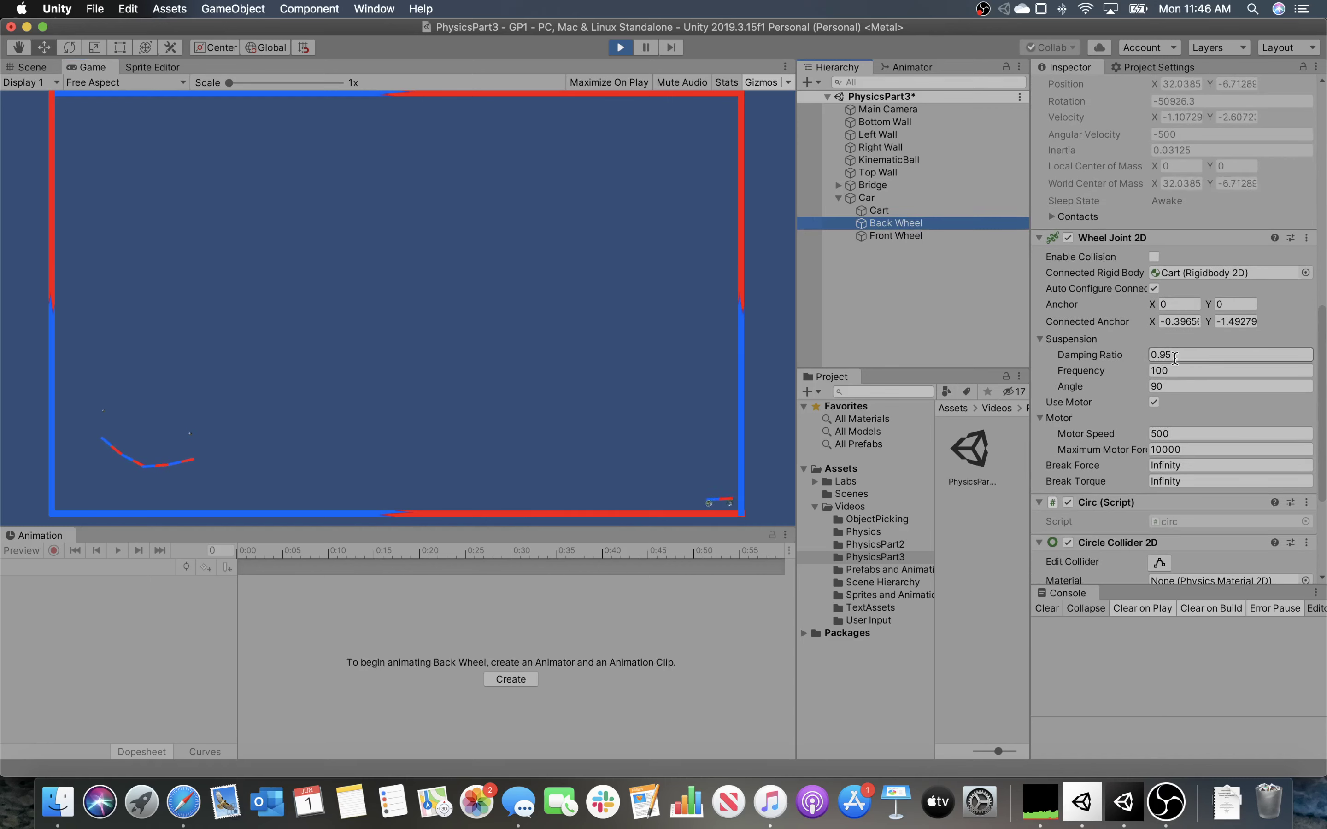
pyautogui.click(1171, 367)
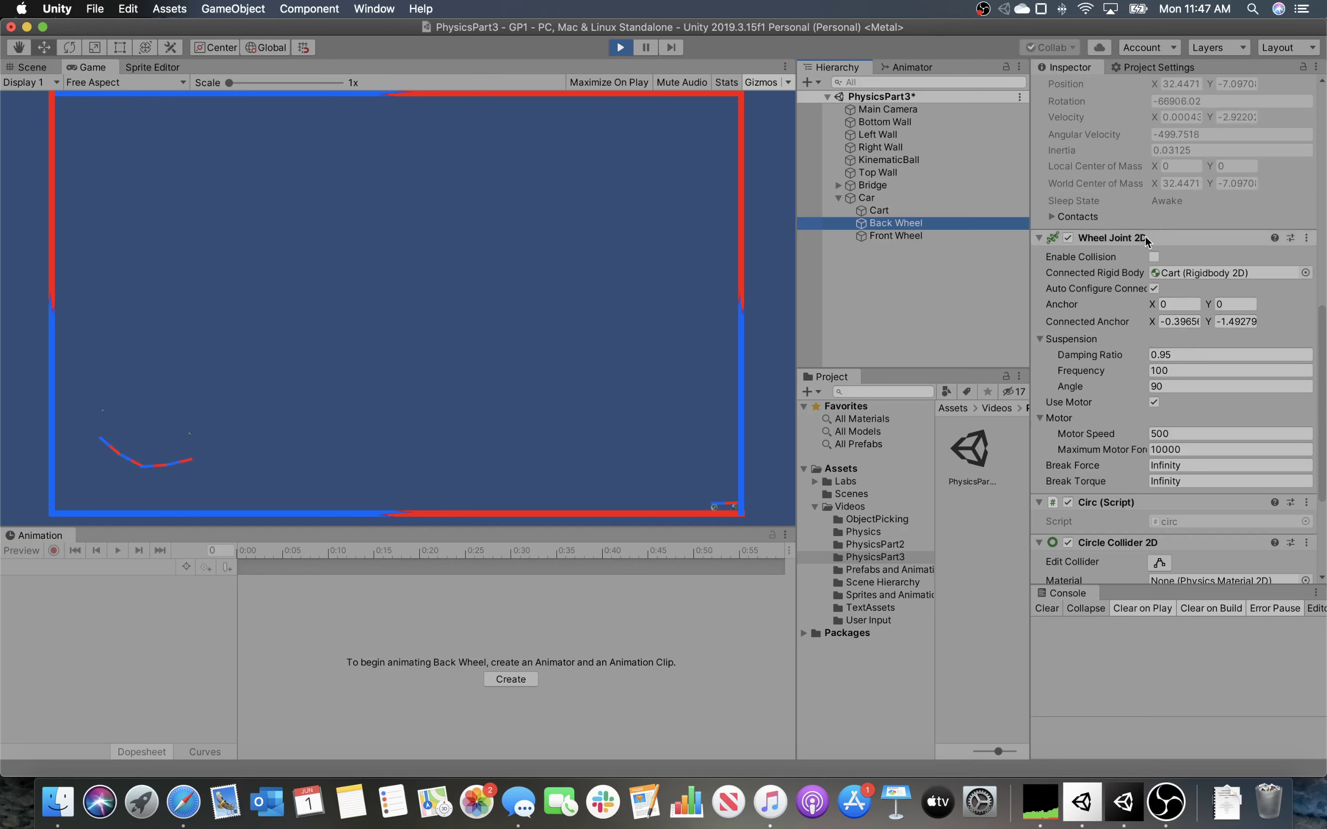
pyautogui.click(1180, 322)
pyautogui.write('-0.64')
pyautogui.press('BackSpace')
pyautogui.press('BackSpace')
pyautogui.write('97')
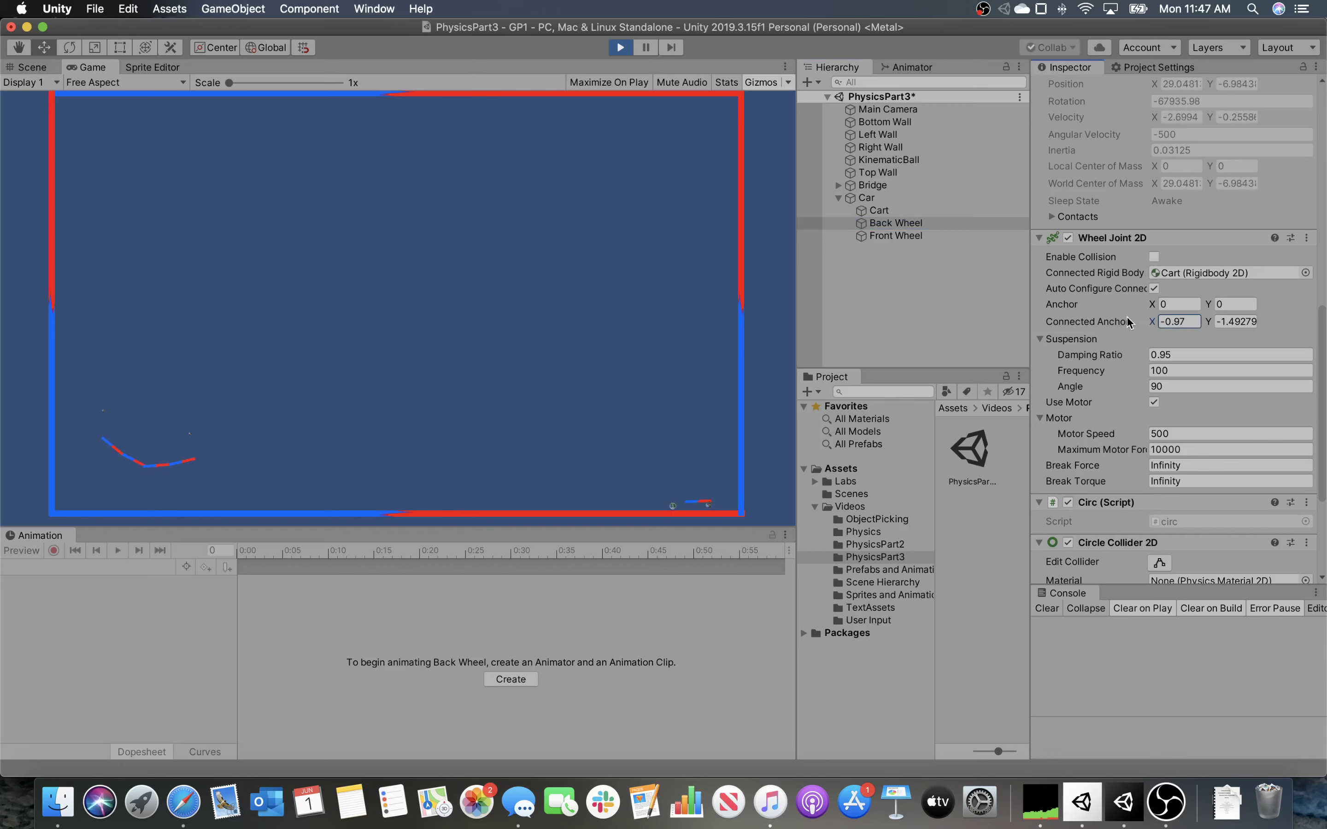